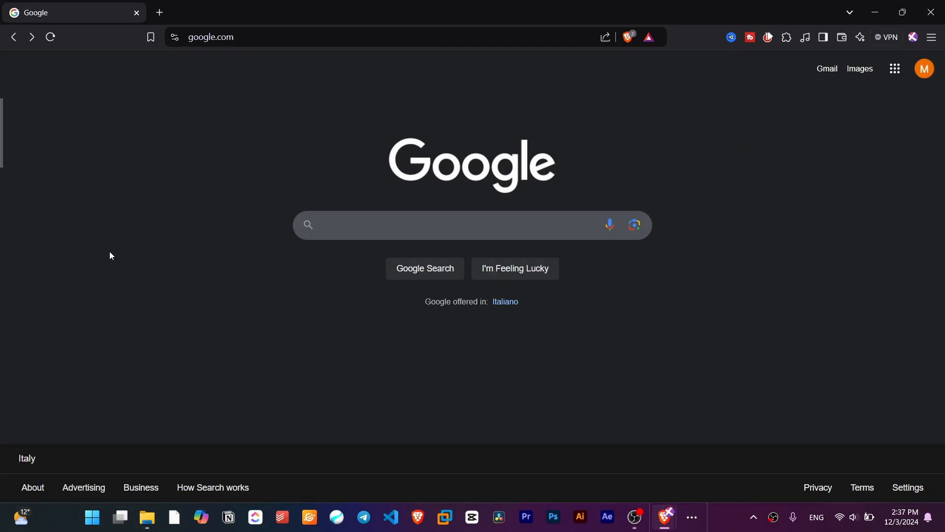
- Search Google for "microsoft to do list" and open the Microsoft To Do result on to-do.office.com
{"action": "left_click", "coordinate": [346, 226]}
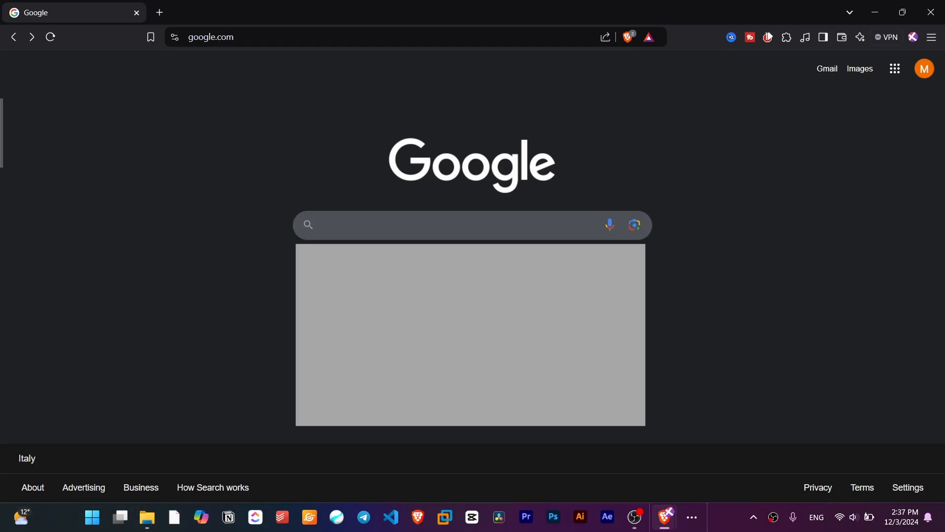
{"action": "type", "text": "microsfot to"}
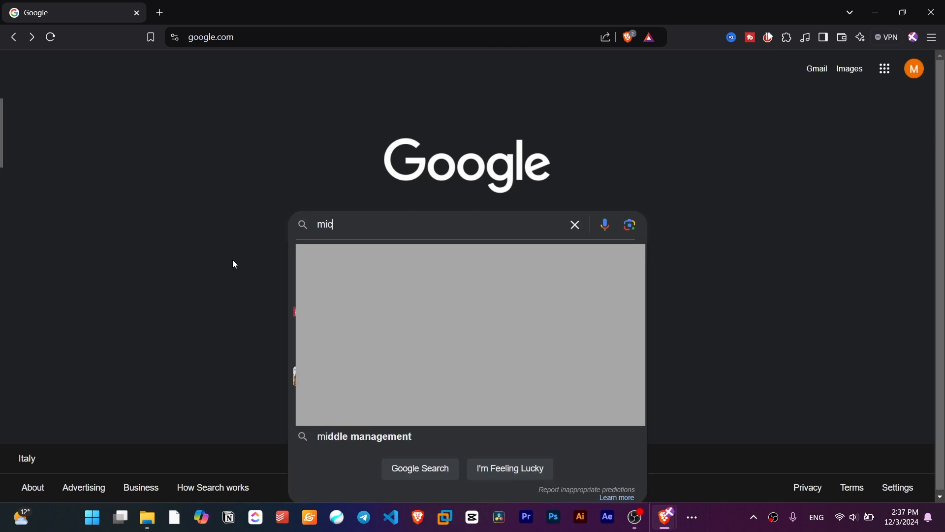
{"action": "type", "text": " do list"}
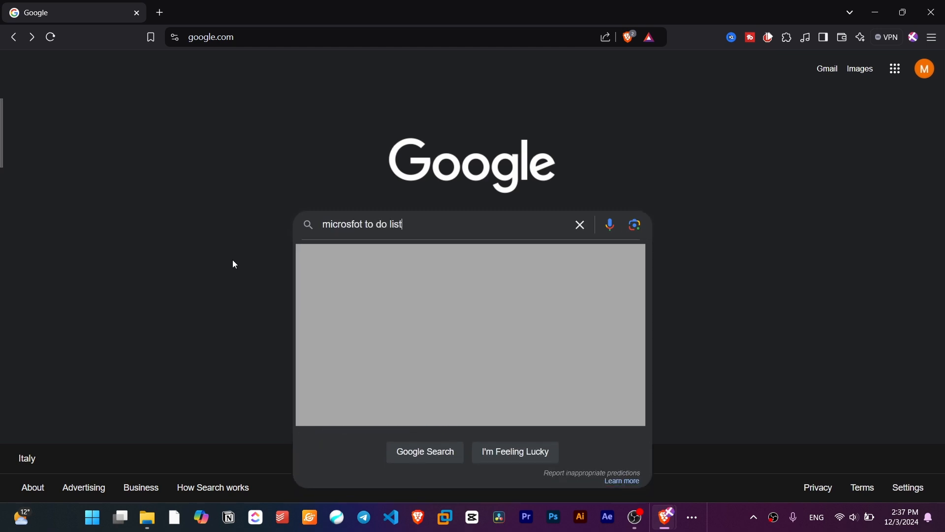
{"action": "key", "text": "Return"}
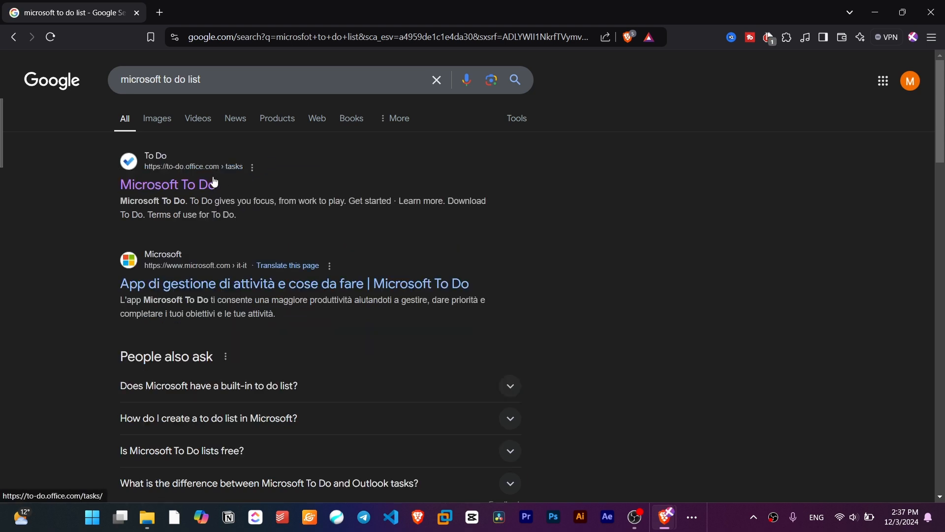
{"action": "left_click", "coordinate": [192, 188]}
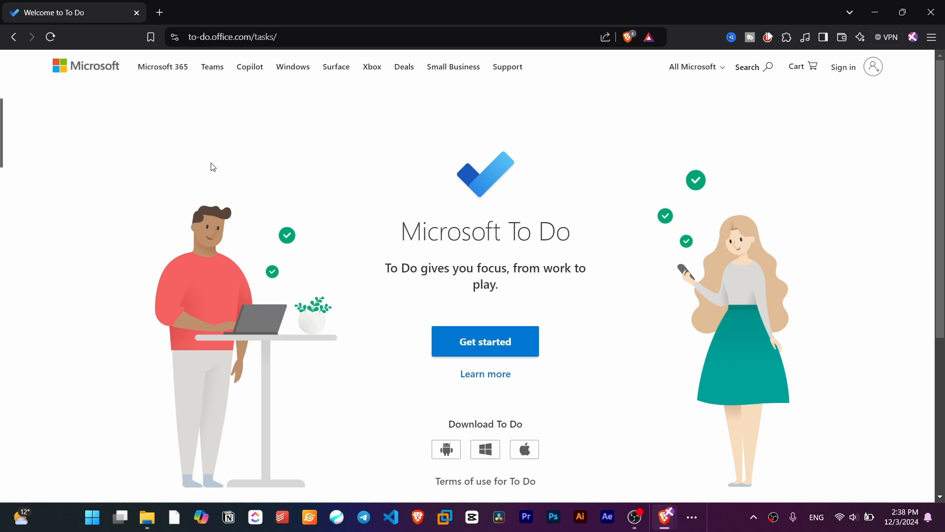
- Get started with Microsoft To Do and sign in with the existing Microsoft account
{"action": "left_click", "coordinate": [485, 341]}
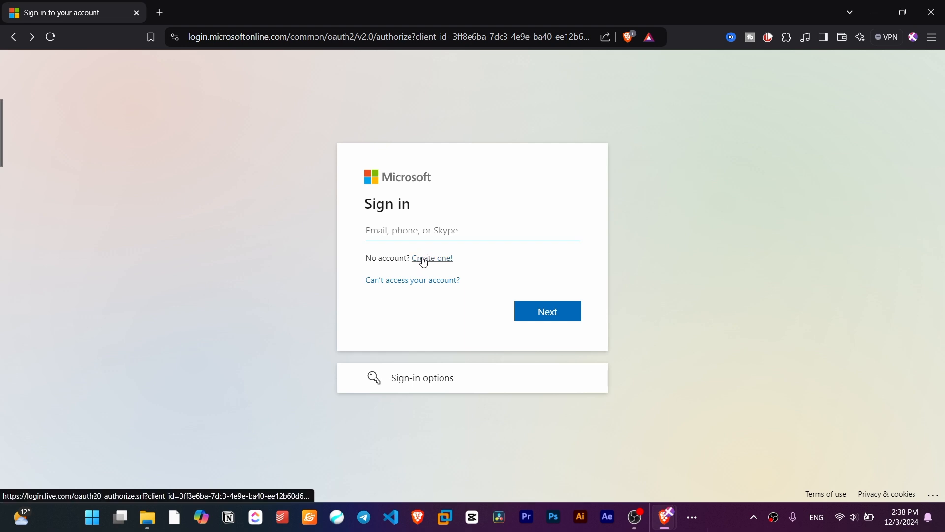
{"action": "left_click", "coordinate": [424, 260]}
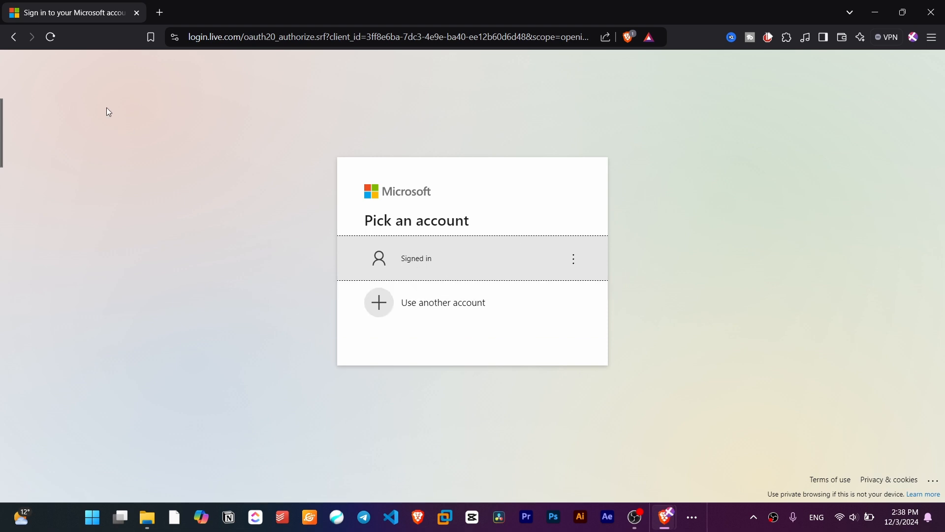
{"action": "left_click", "coordinate": [11, 41]}
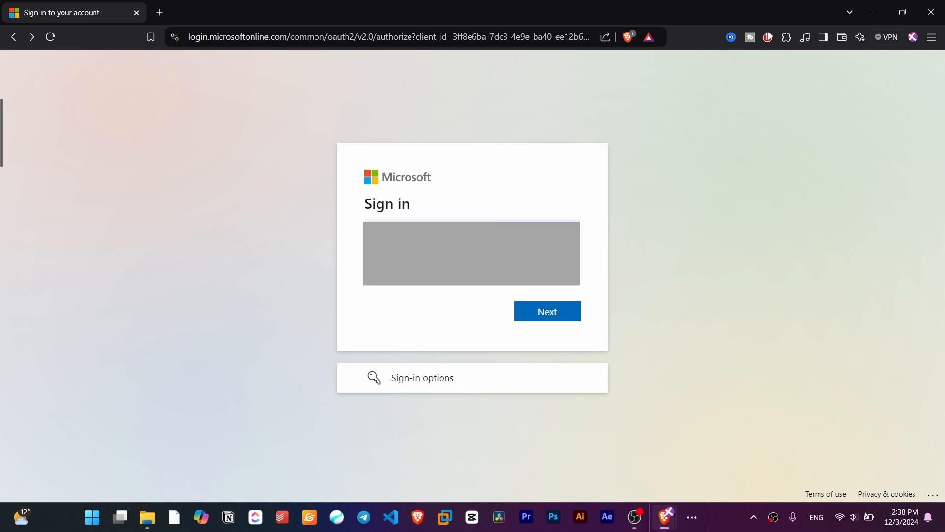
{"action": "left_click", "coordinate": [545, 311]}
{"action": "left_click", "coordinate": [544, 311]}
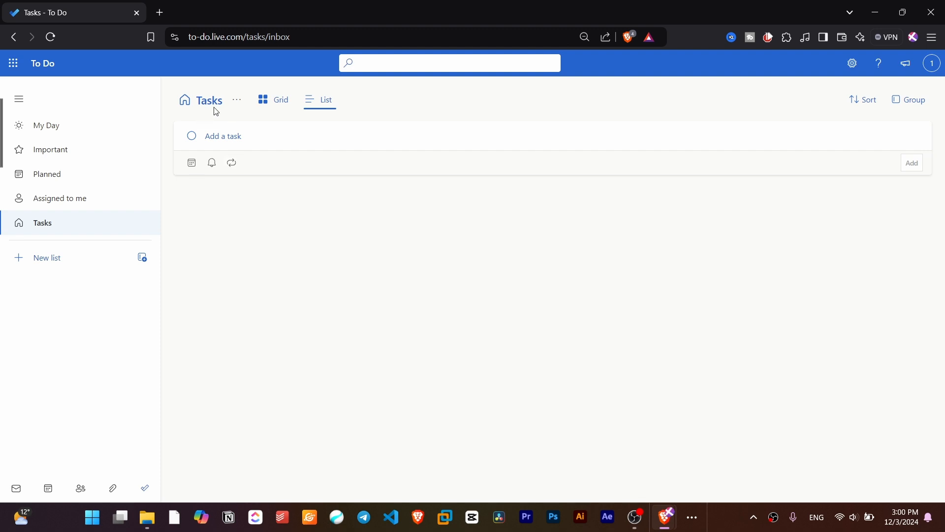
- Add a task named "Shopping" to the default Tasks list
{"action": "left_click", "coordinate": [250, 135]}
{"action": "type", "text": "Shopping"}
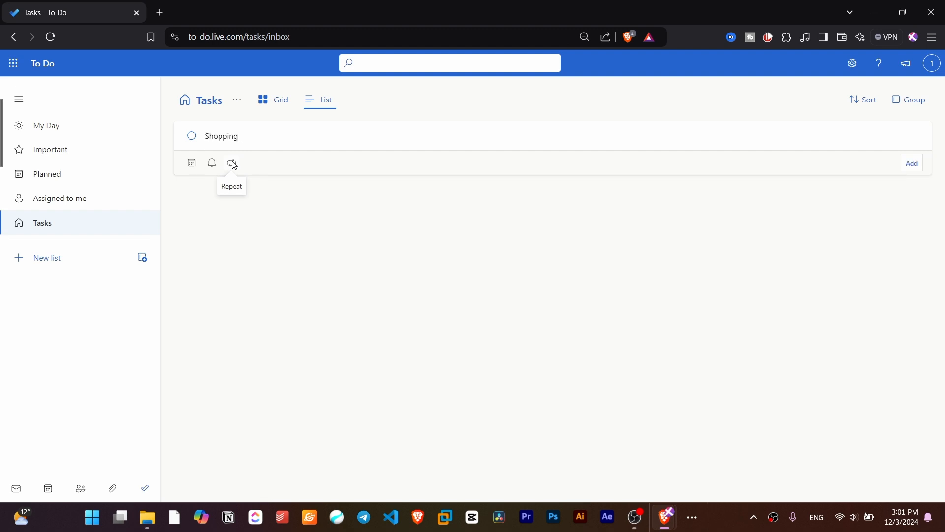
{"action": "key", "text": "Return"}
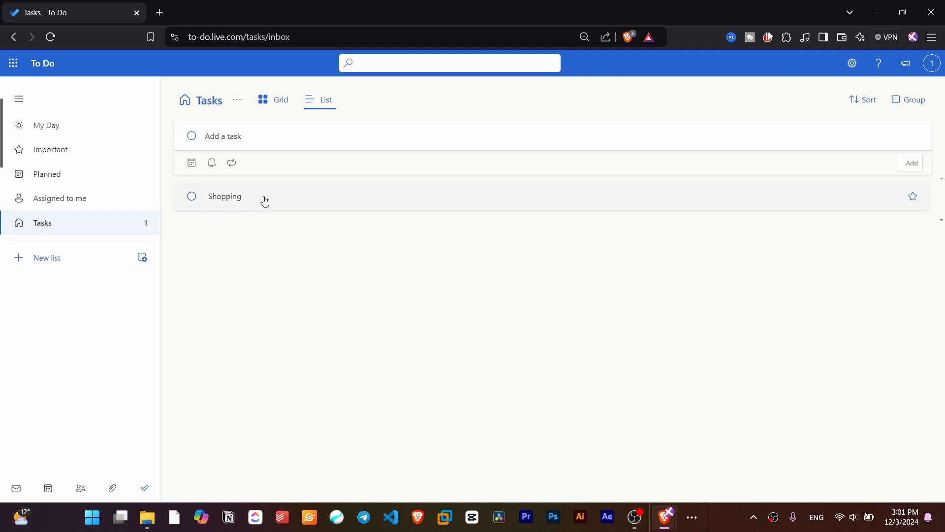
- Open the Shopping task in the Tasks list, mark it as completed and expand the completed tasks
{"action": "left_click", "coordinate": [245, 204]}
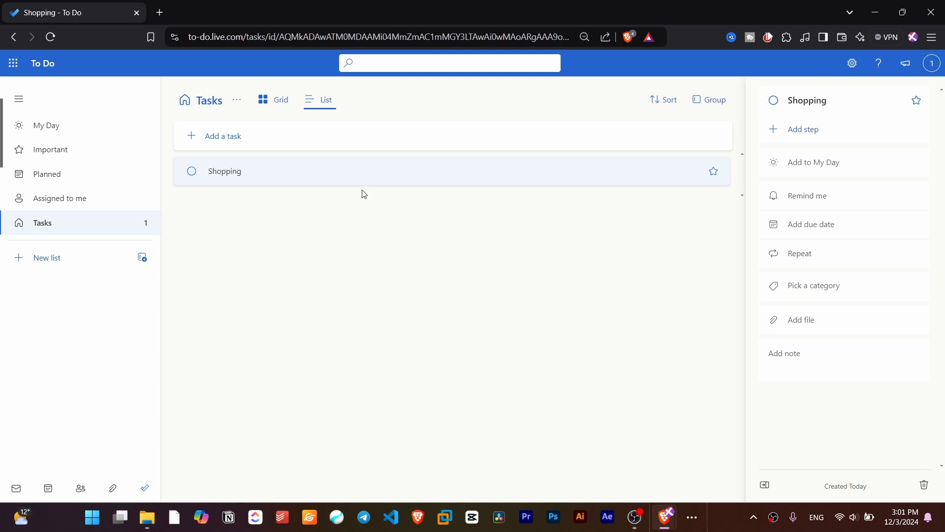
{"action": "left_click", "coordinate": [191, 172]}
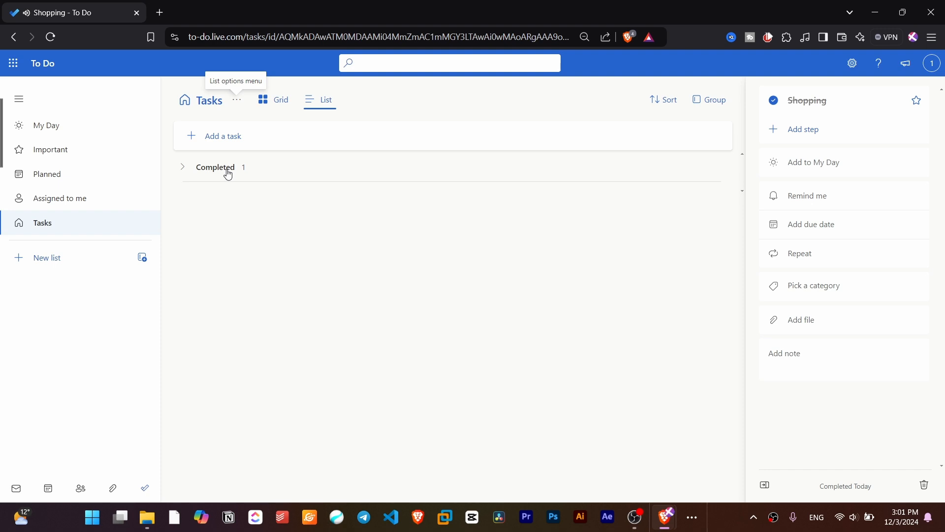
{"action": "left_click", "coordinate": [192, 170]}
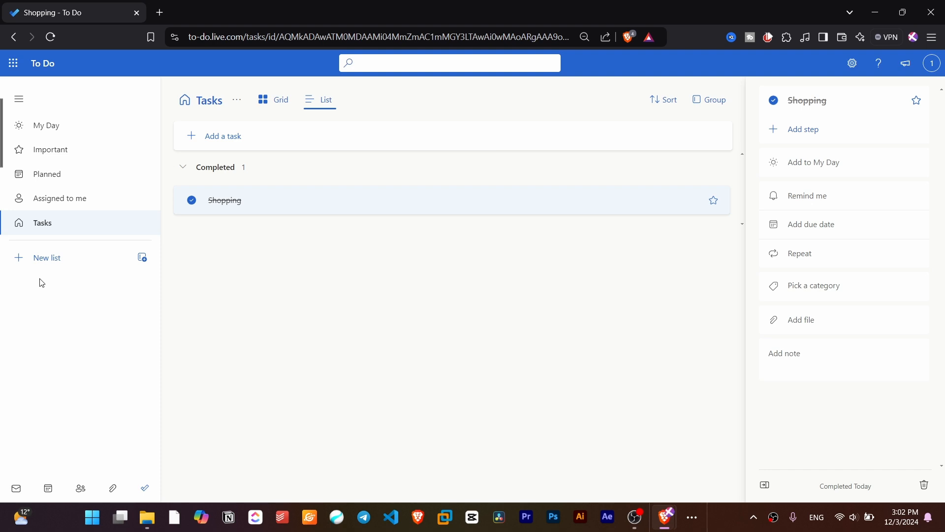
- Create a new list named "Home Chores"
{"action": "left_click", "coordinate": [49, 258]}
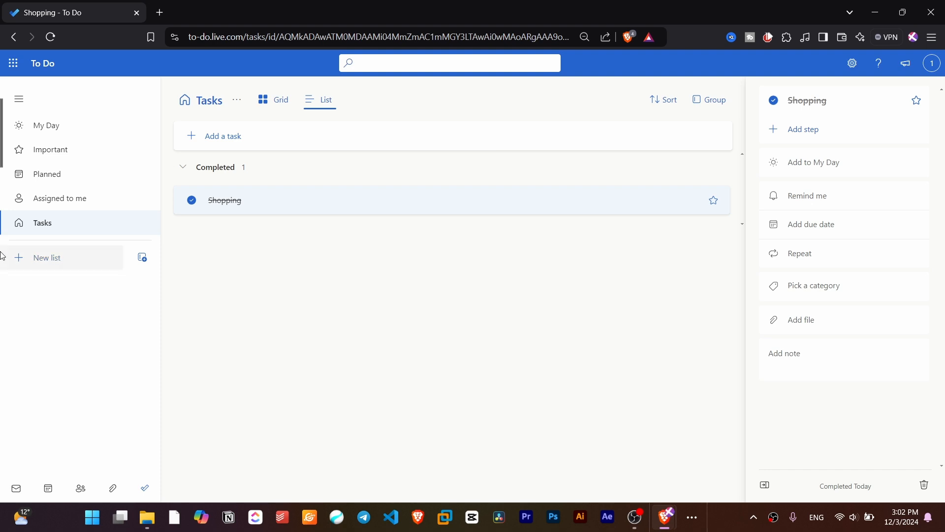
{"action": "type", "text": "Home Chores"}
{"action": "key", "text": "Return"}
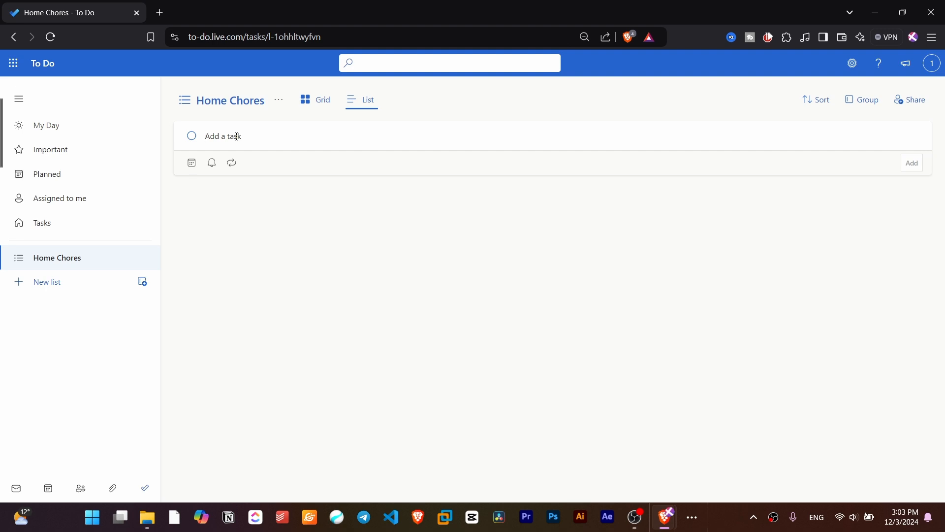
- Add the tasks "Shopping", "Cleaning" and "Doing the dishes" to the Home Chores list
{"action": "type", "text": "Shopping"}
{"action": "key", "text": "Return"}
{"action": "type", "text": "Cleaning"}
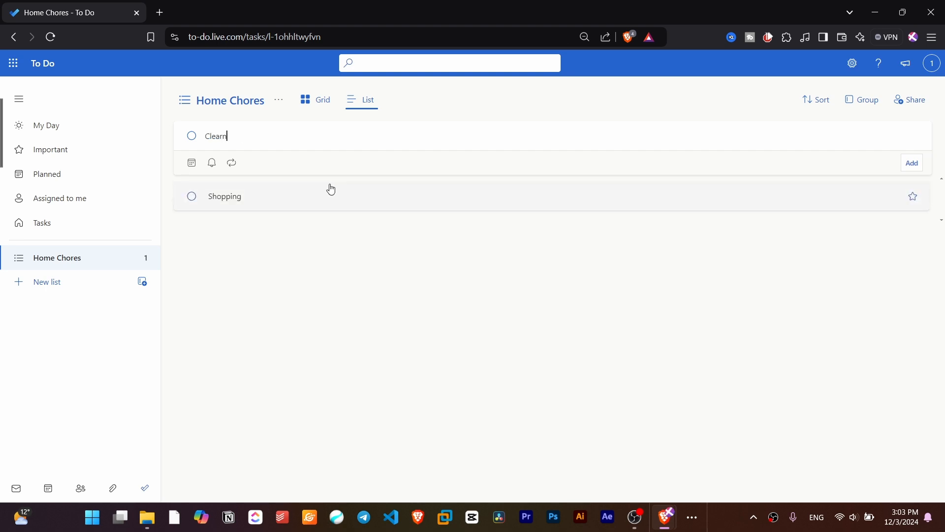
{"action": "key", "text": "Return"}
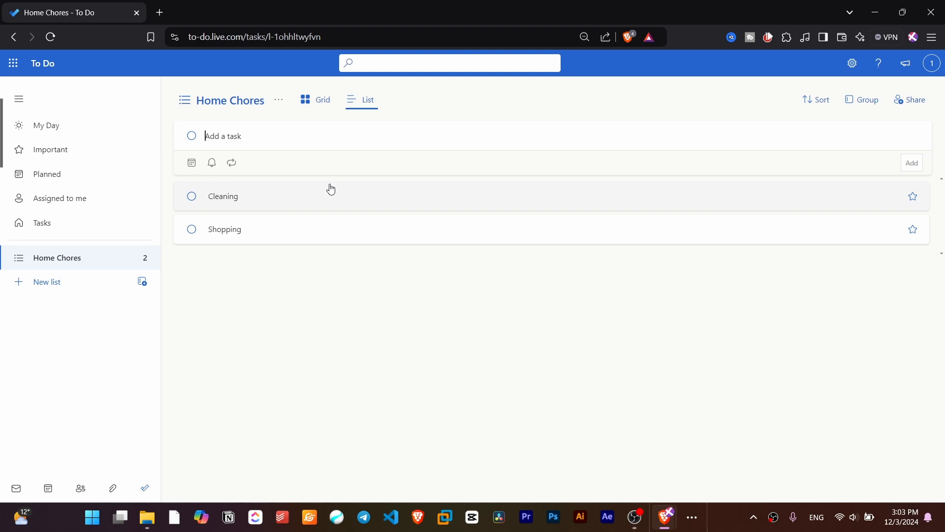
{"action": "type", "text": "Doing the dishes"}
{"action": "key", "text": "Return"}
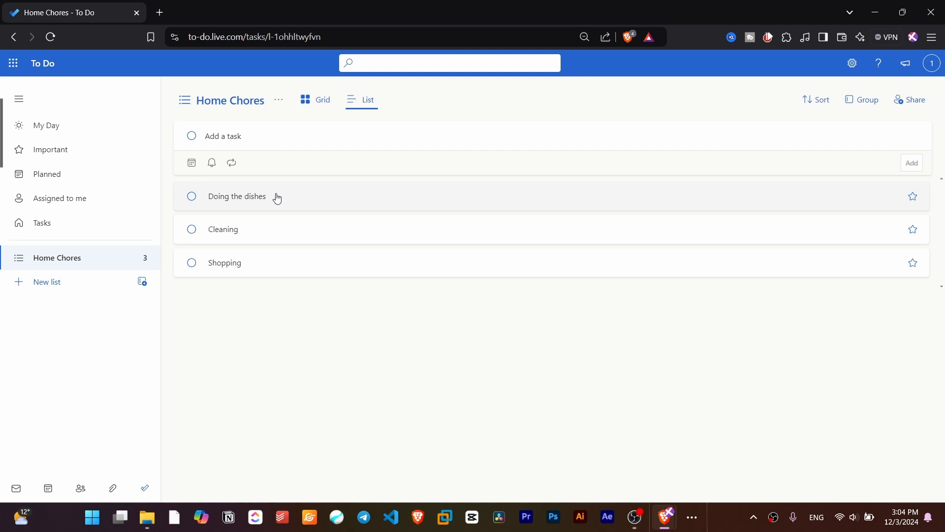
- Mark the Shopping task in Home Chores as completed, and restore it from the completed tasks
{"action": "left_click", "coordinate": [192, 263]}
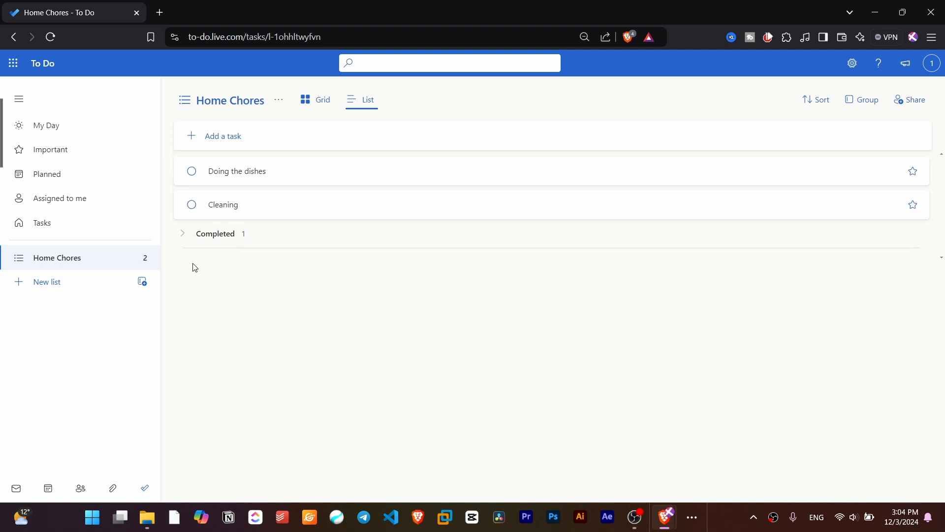
{"action": "left_click", "coordinate": [197, 232]}
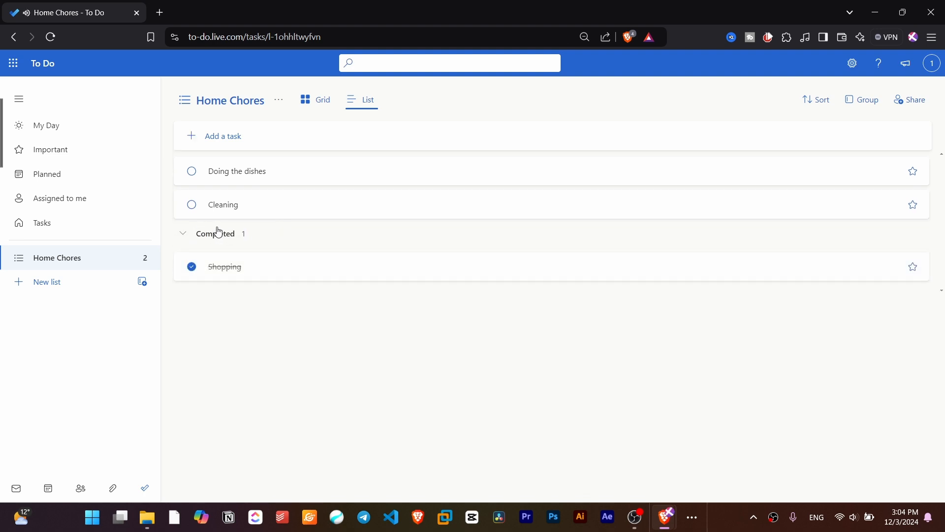
{"action": "left_click", "coordinate": [193, 268]}
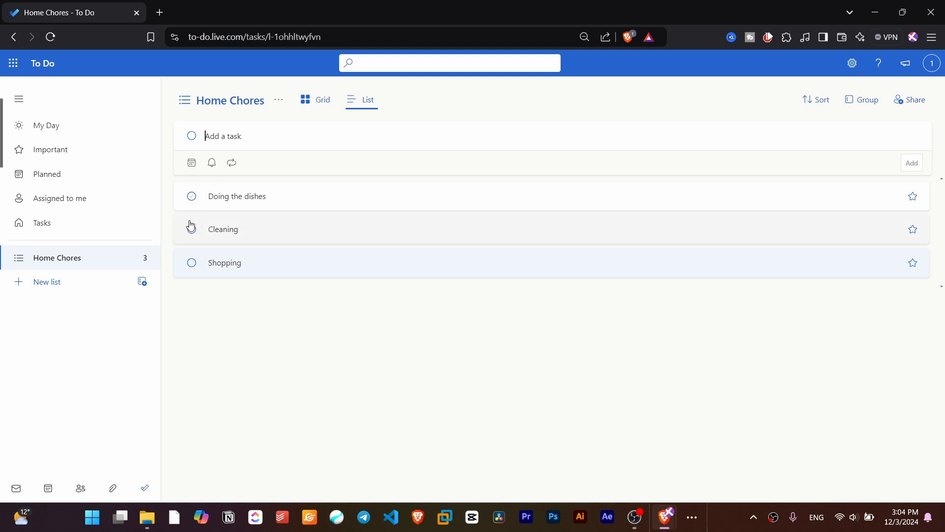
- Open the details of the Shopping task in Home Chores and add it to My Day
{"action": "left_click", "coordinate": [237, 267]}
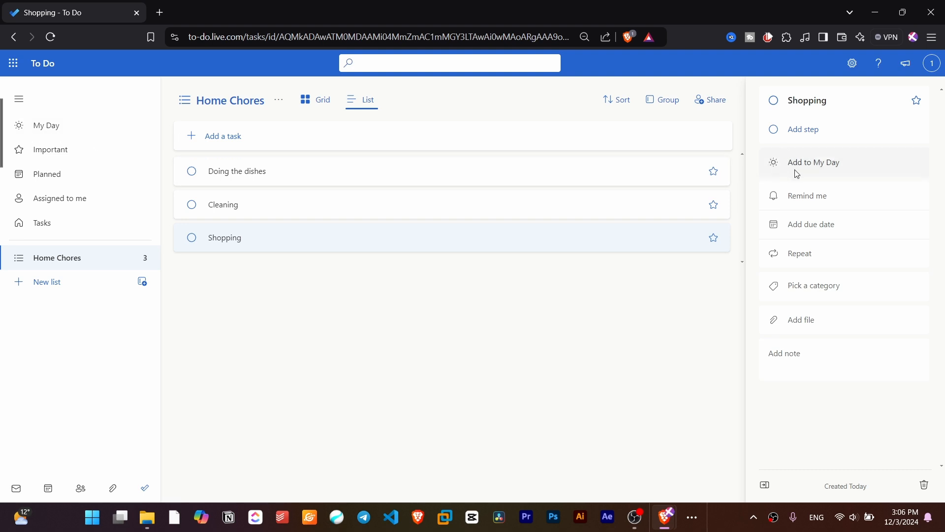
{"action": "left_click", "coordinate": [813, 166]}
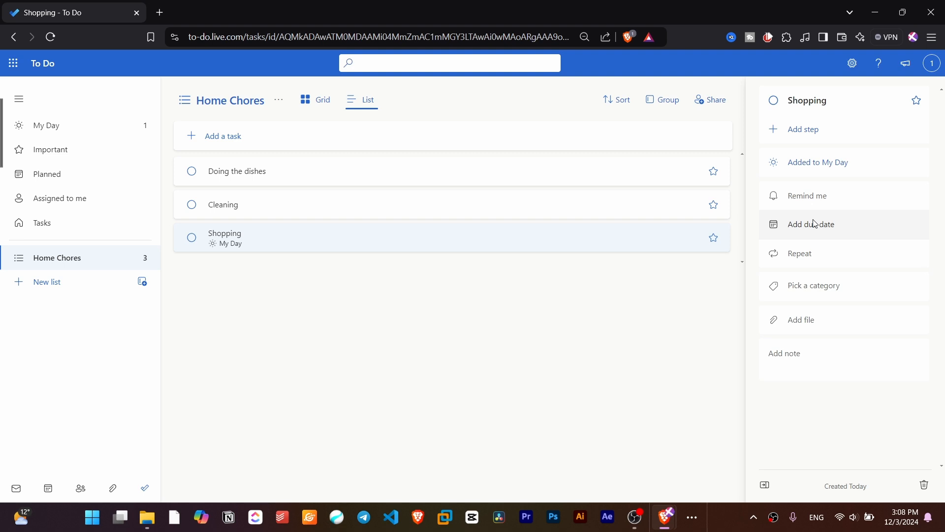
- Set the Shopping task's reminder to tomorrow at 9 AM, and remove that reminder again
{"action": "left_click", "coordinate": [814, 204]}
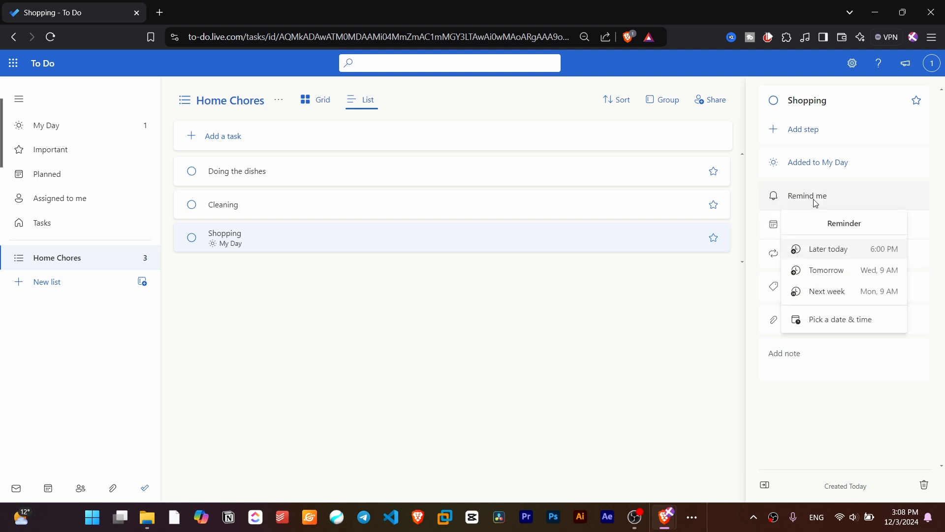
{"action": "left_click", "coordinate": [849, 281]}
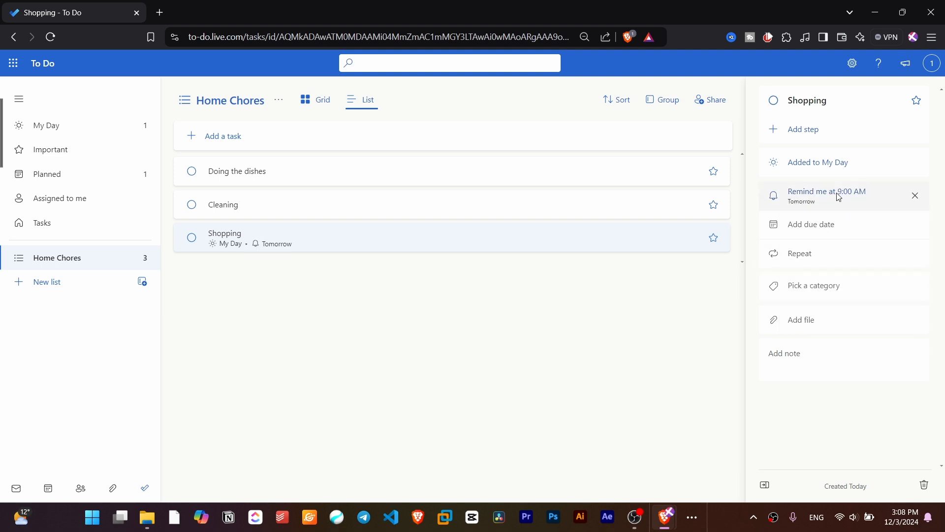
{"action": "left_click", "coordinate": [821, 204]}
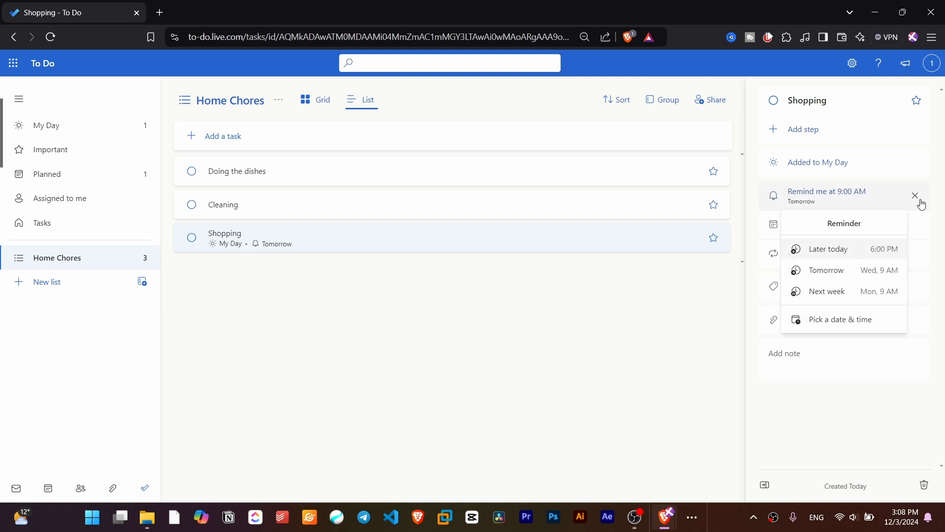
{"action": "left_click", "coordinate": [914, 196]}
- Set a custom reminder on the Shopping task for Sunday, December 8, 2024 at 8:00 AM and save it
{"action": "left_click", "coordinate": [860, 202]}
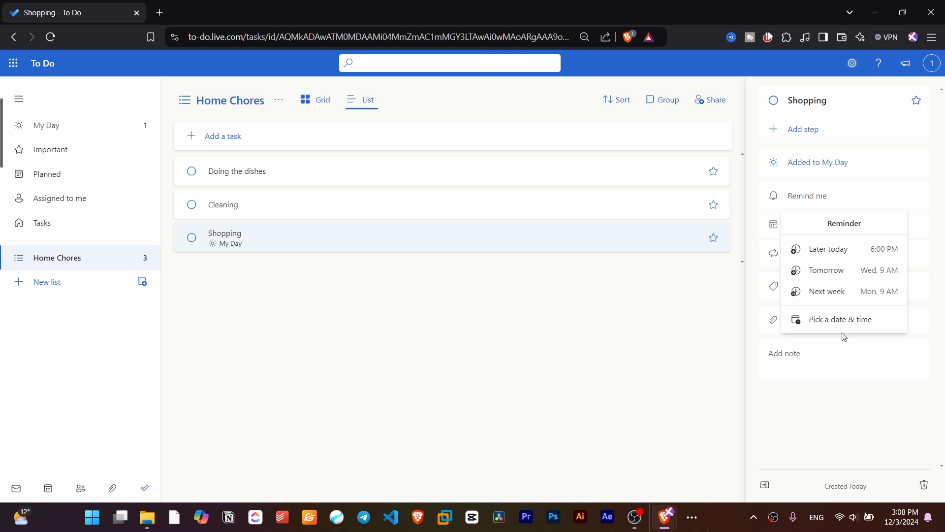
{"action": "left_click", "coordinate": [825, 326]}
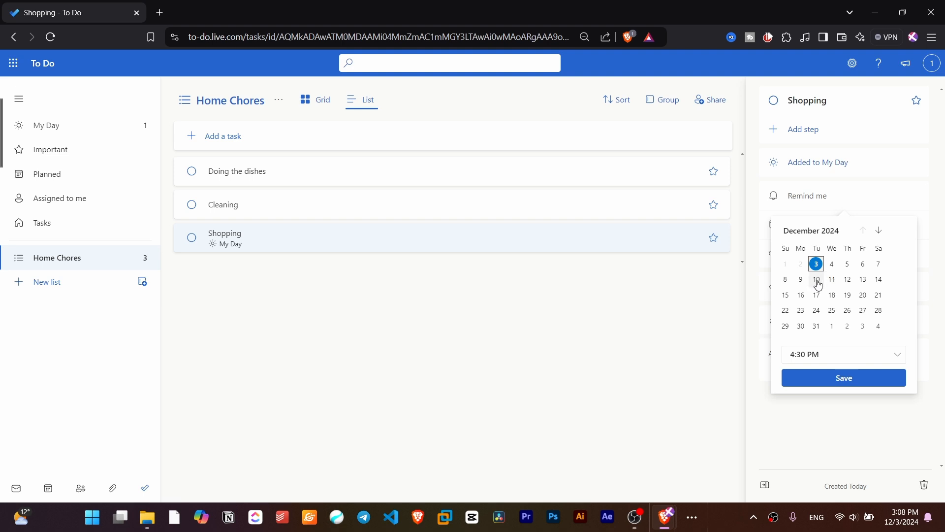
{"action": "left_click", "coordinate": [785, 281]}
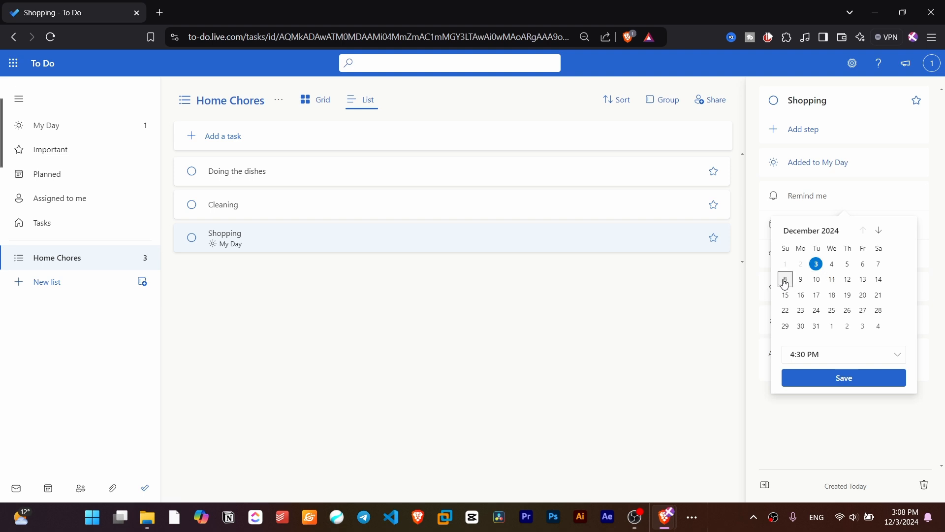
{"action": "left_click", "coordinate": [824, 355]}
{"action": "left_click", "coordinate": [898, 356]}
{"action": "scroll", "coordinate": [850, 407], "scroll_direction": "down", "scroll_amount": 2}
{"action": "scroll", "coordinate": [847, 405], "scroll_direction": "up", "scroll_amount": 2}
{"action": "scroll", "coordinate": [846, 404], "scroll_direction": "down", "scroll_amount": 15}
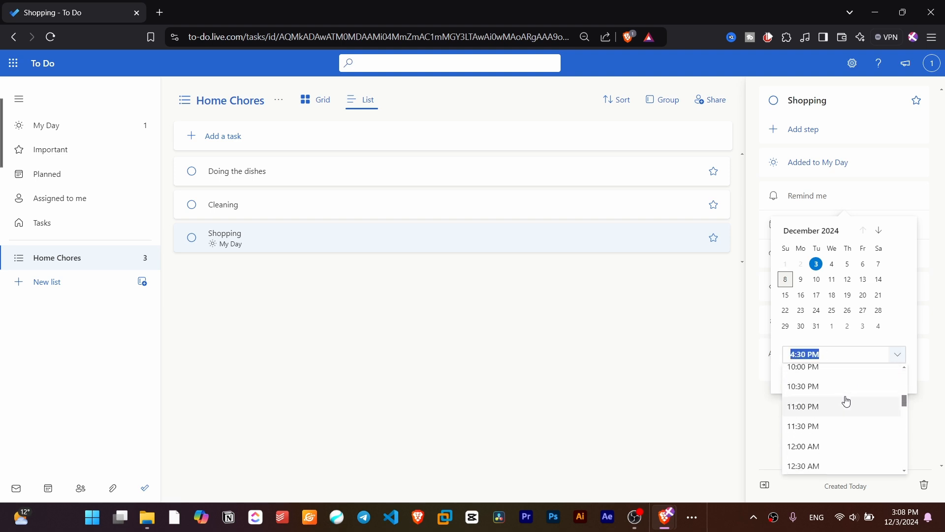
{"action": "scroll", "coordinate": [827, 422], "scroll_direction": "up", "scroll_amount": 4}
{"action": "scroll", "coordinate": [815, 394], "scroll_direction": "up", "scroll_amount": 1}
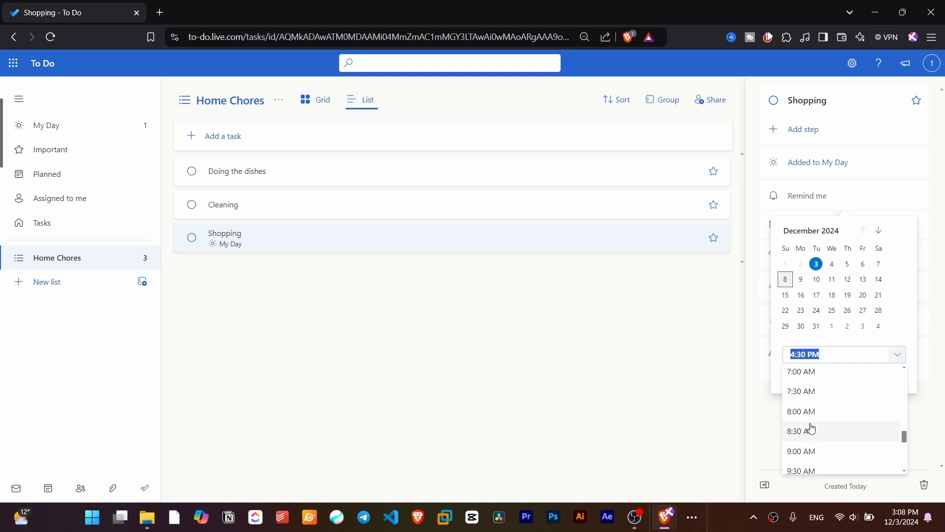
{"action": "left_click", "coordinate": [810, 411]}
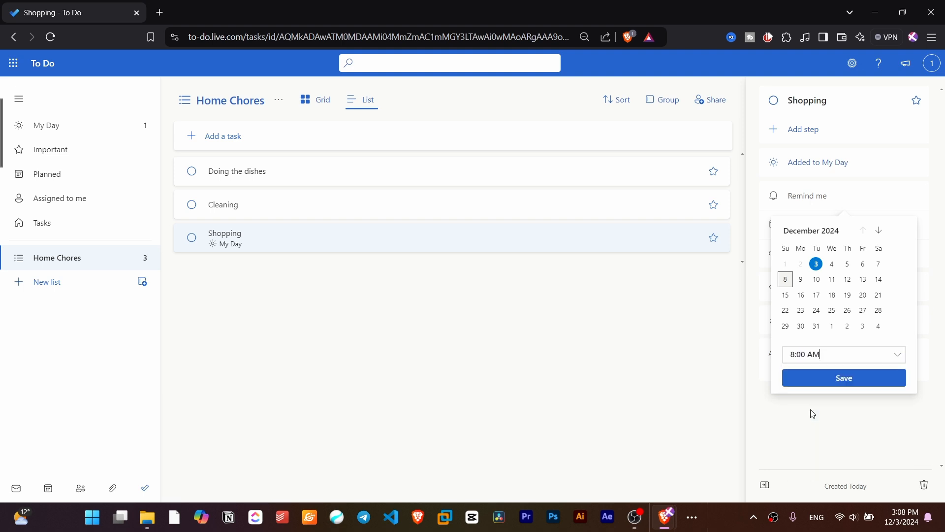
{"action": "left_click", "coordinate": [837, 379]}
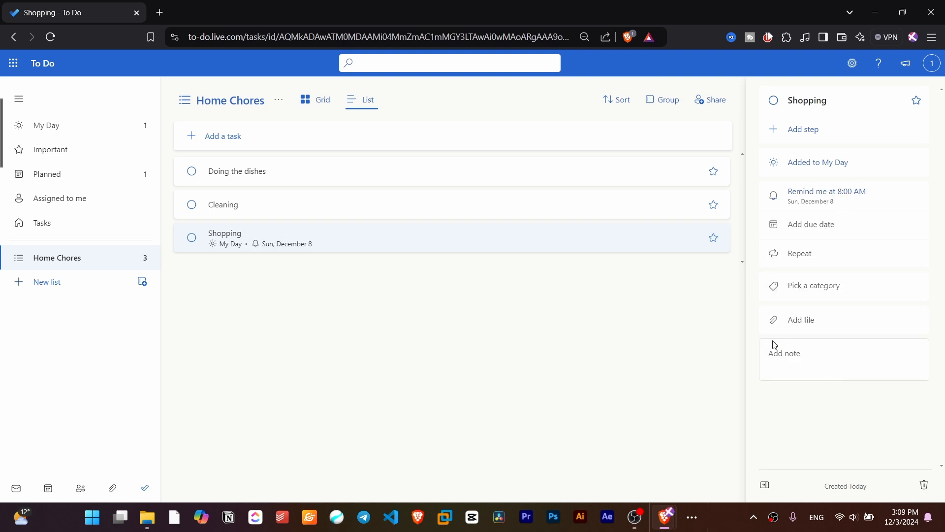
- Set the Shopping task's due date to Sunday, December 15, 2024, and look through its repeat options without choosing one
{"action": "left_click", "coordinate": [816, 231]}
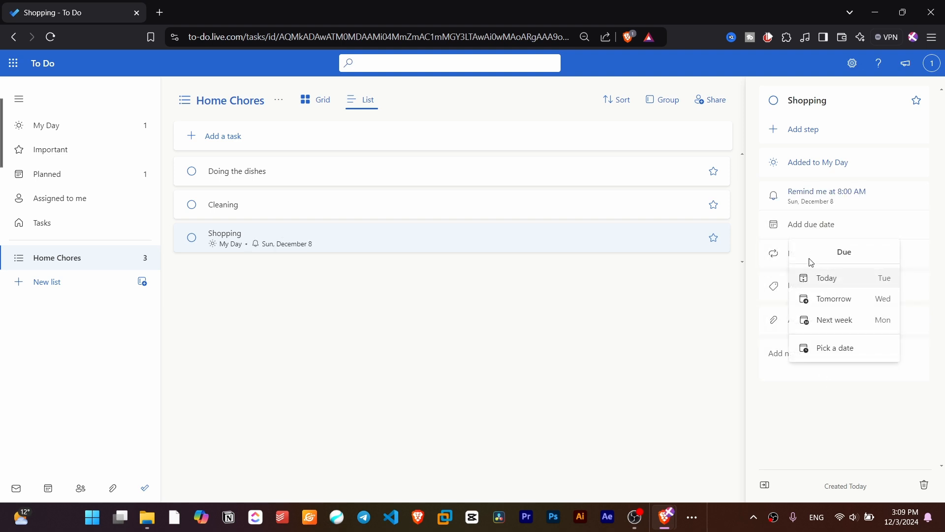
{"action": "left_click", "coordinate": [841, 348]}
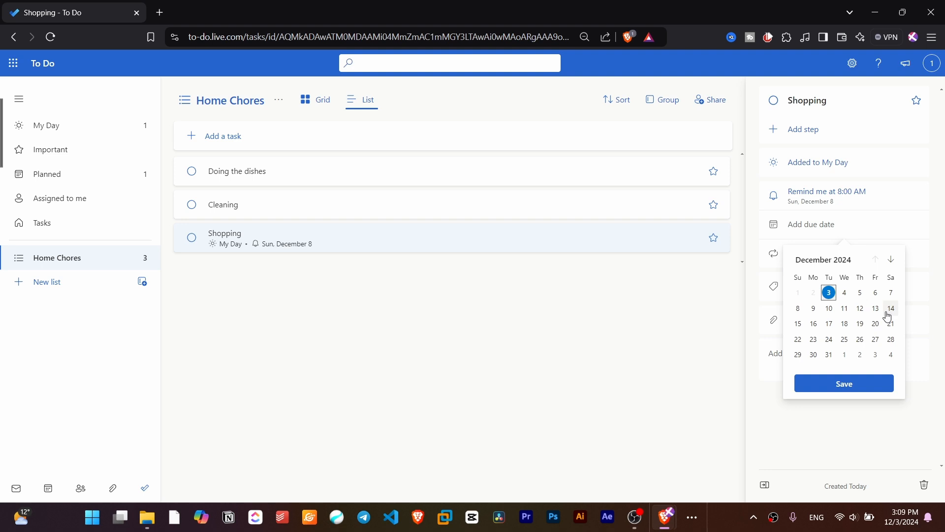
{"action": "left_click", "coordinate": [798, 324]}
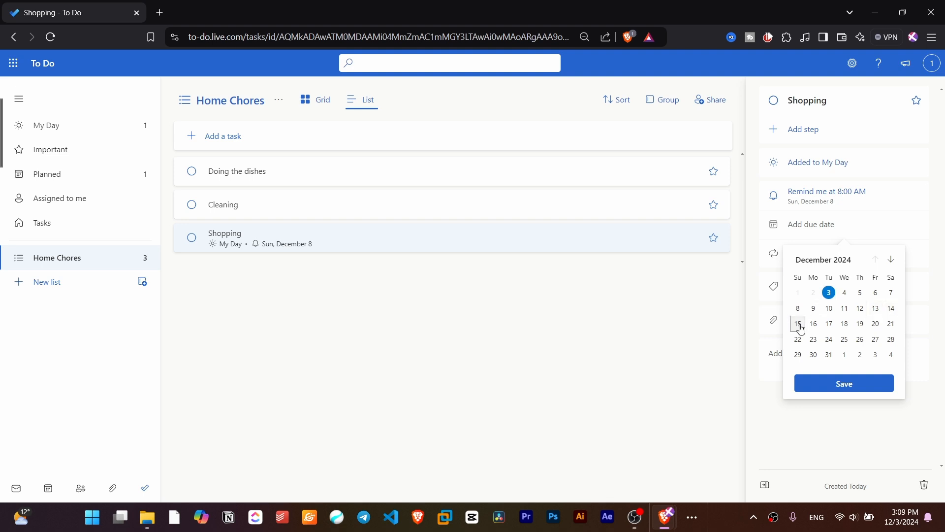
{"action": "left_click", "coordinate": [841, 383]}
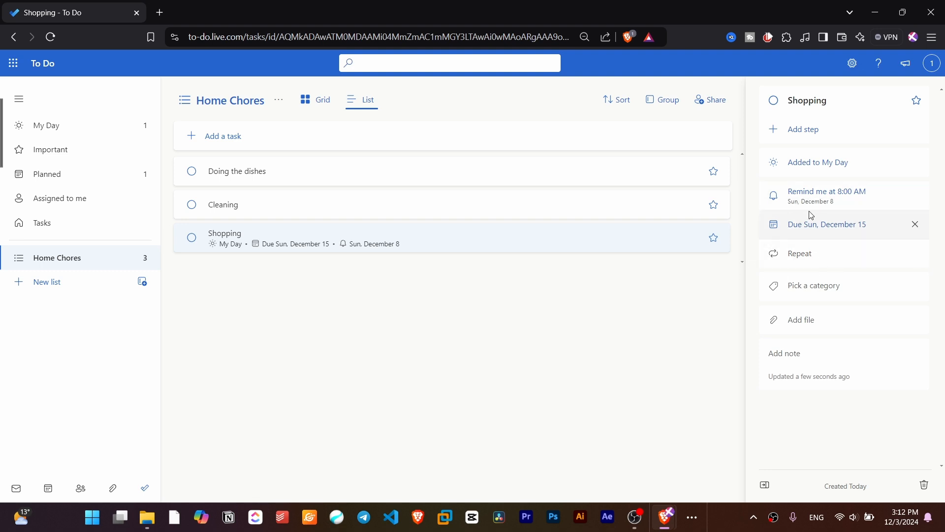
{"action": "left_click", "coordinate": [817, 258]}
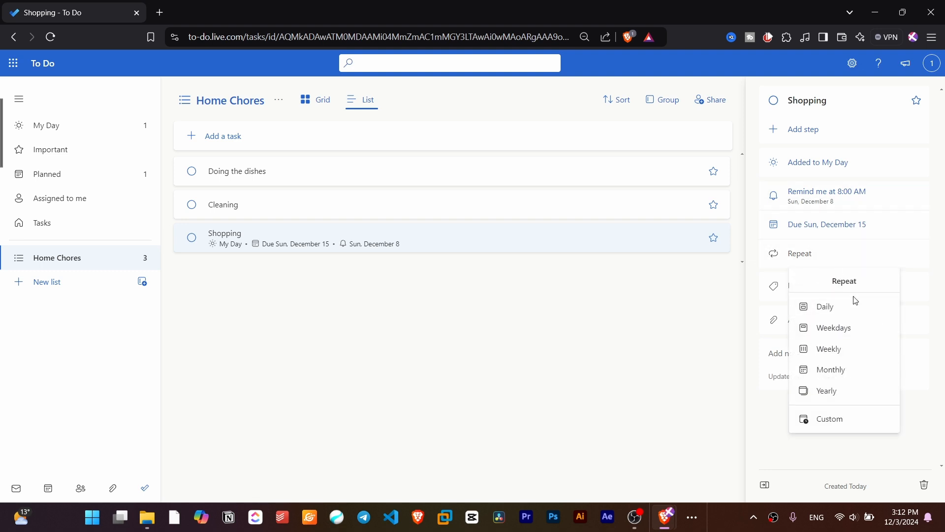
{"action": "left_click", "coordinate": [692, 295]}
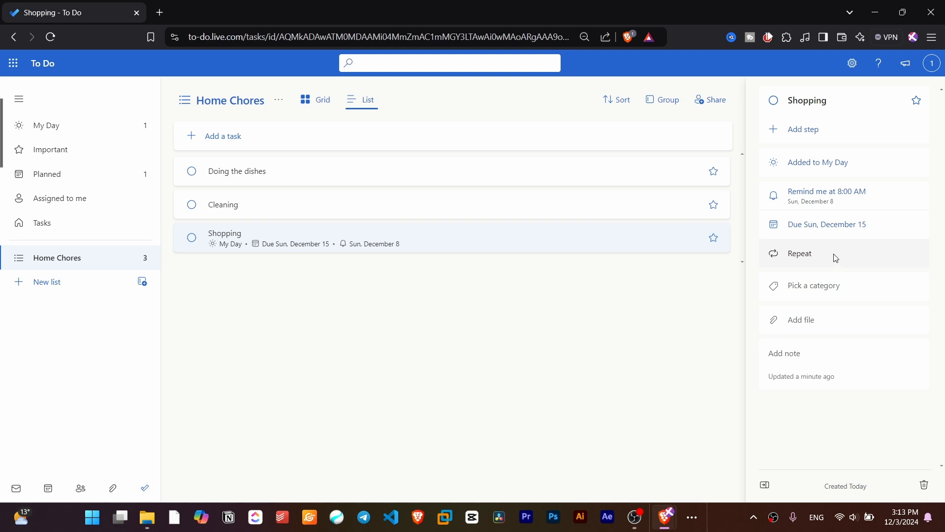
- Try the Red category on the Shopping task, remove it, and assign the Blue category instead
{"action": "left_click", "coordinate": [829, 287]}
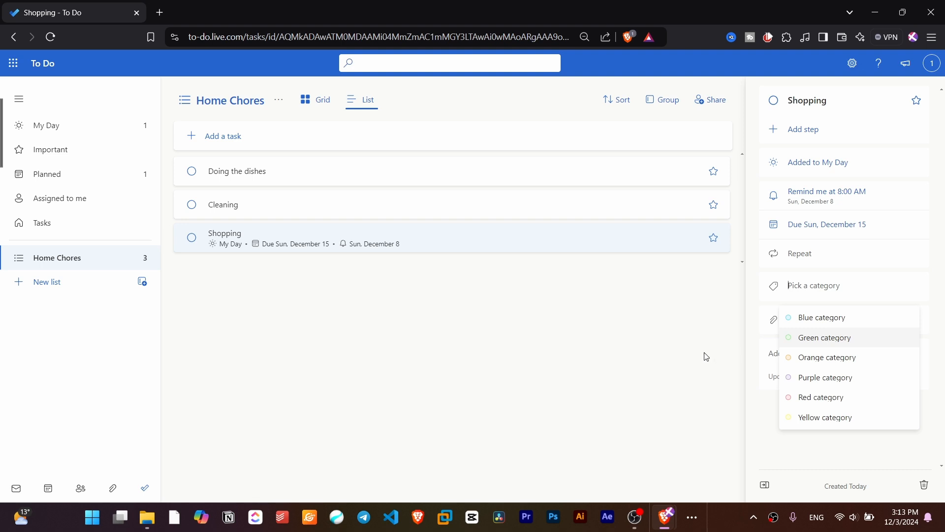
{"action": "left_click", "coordinate": [835, 396]}
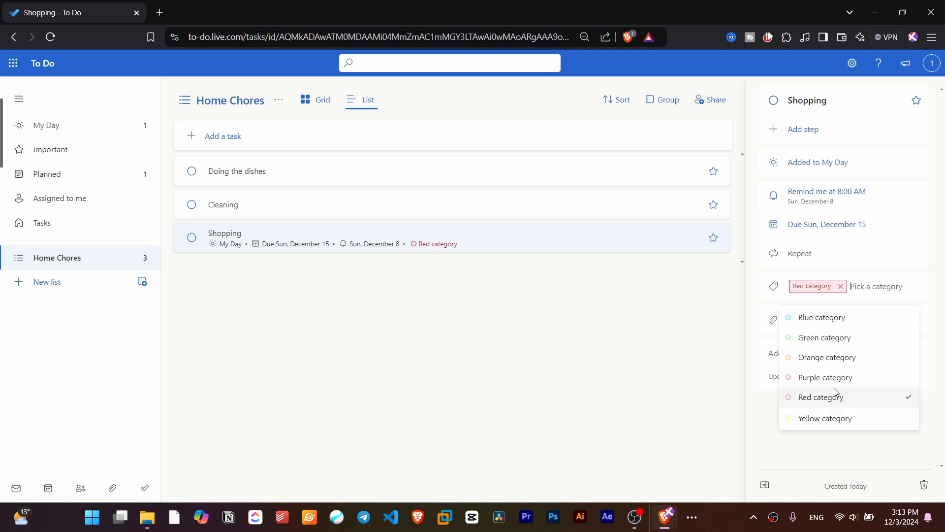
{"action": "left_click", "coordinate": [841, 286]}
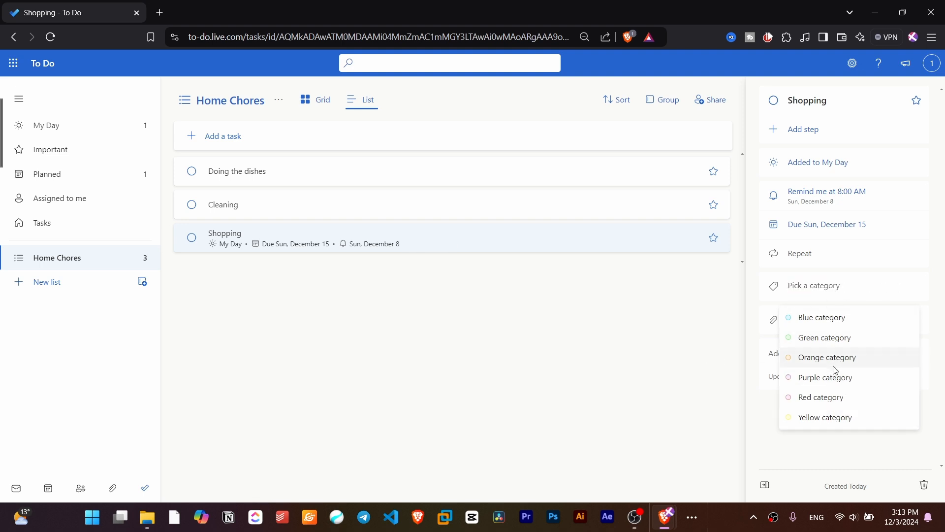
{"action": "left_click", "coordinate": [830, 320]}
{"action": "left_click", "coordinate": [668, 394]}
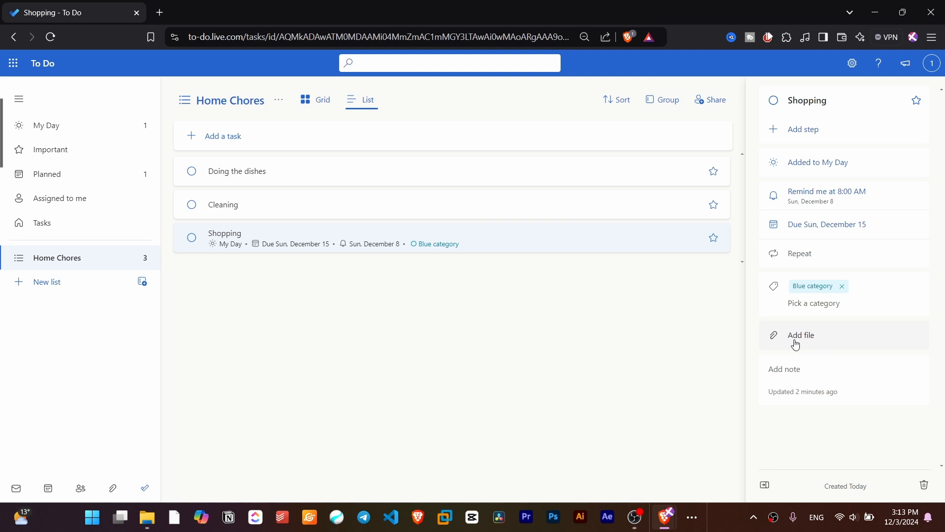
- Add the note "Yogurt, eggs, meat, and etc." to the Shopping task
{"action": "left_click", "coordinate": [811, 370]}
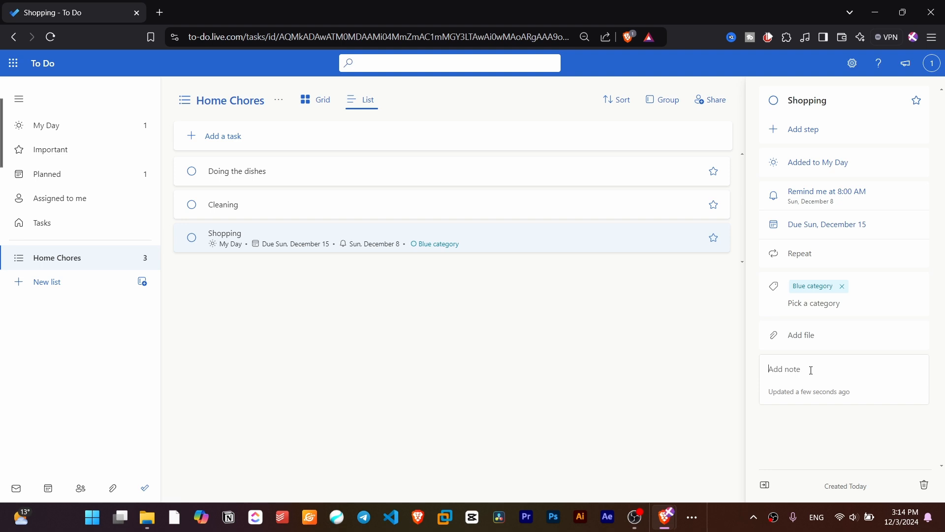
{"action": "type", "text": "Yogurt, eggs, meat, and etc."}
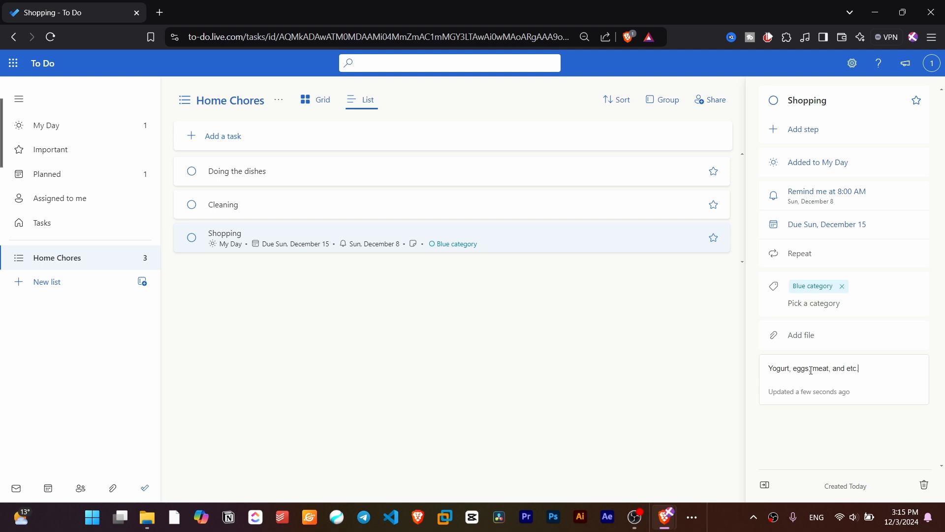
{"action": "left_click", "coordinate": [708, 419]}
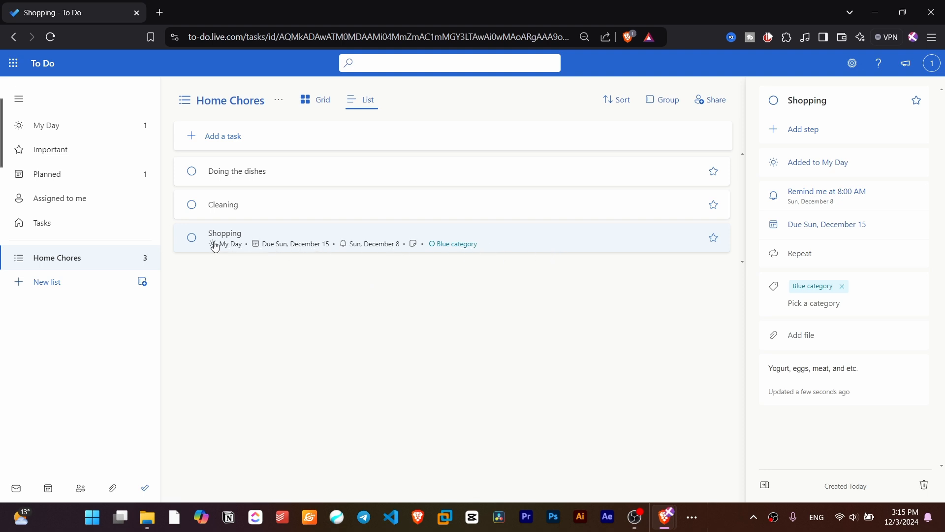
- Open the Cleaning task's details in Home Chores and view the calendar for a custom due date without saving one
{"action": "left_click", "coordinate": [242, 206]}
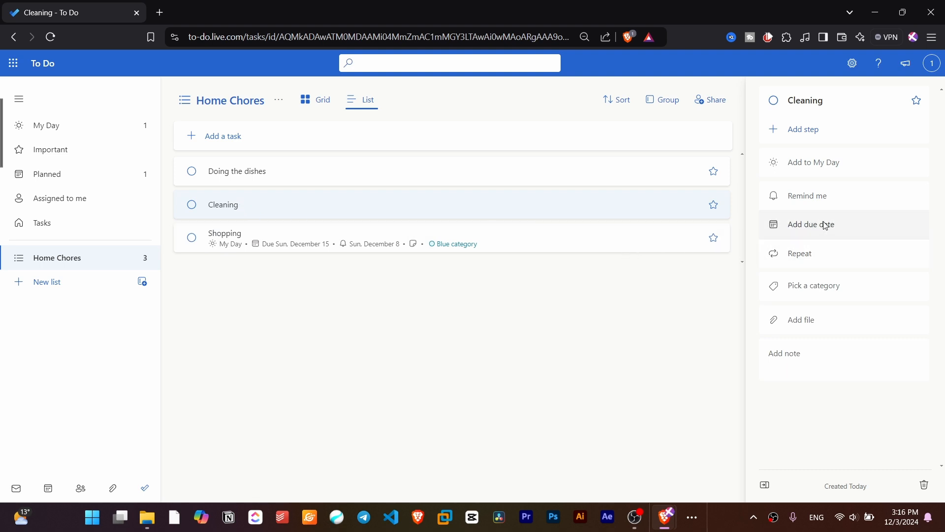
{"action": "left_click", "coordinate": [867, 224]}
{"action": "left_click", "coordinate": [846, 346]}
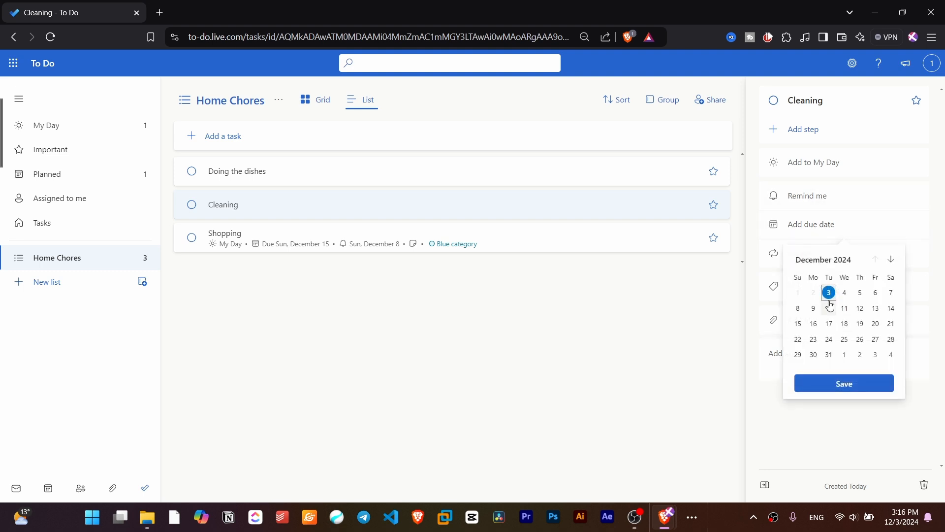
{"action": "left_click", "coordinate": [742, 385]}
- Give the Cleaning task a custom repeat of every 30 weeks on Saturday, save it, and view its due date options
{"action": "left_click", "coordinate": [810, 261]}
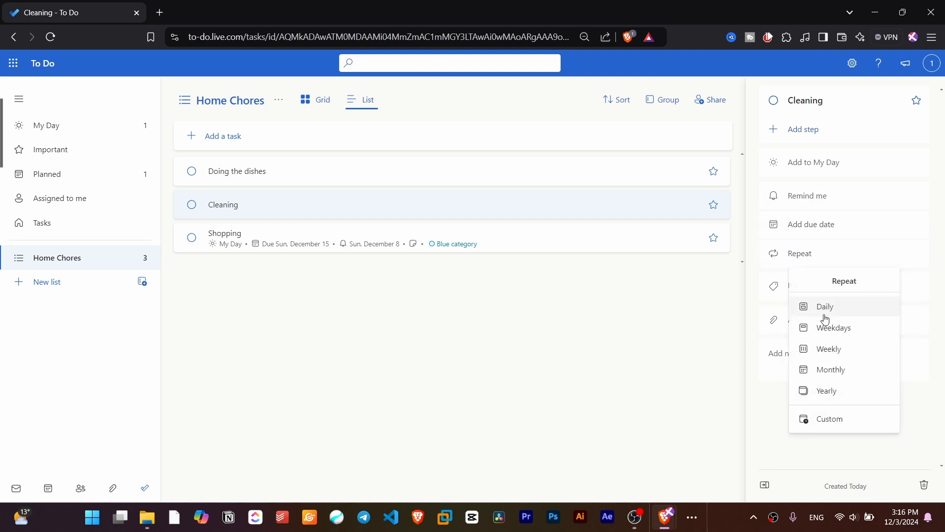
{"action": "left_click", "coordinate": [847, 423]}
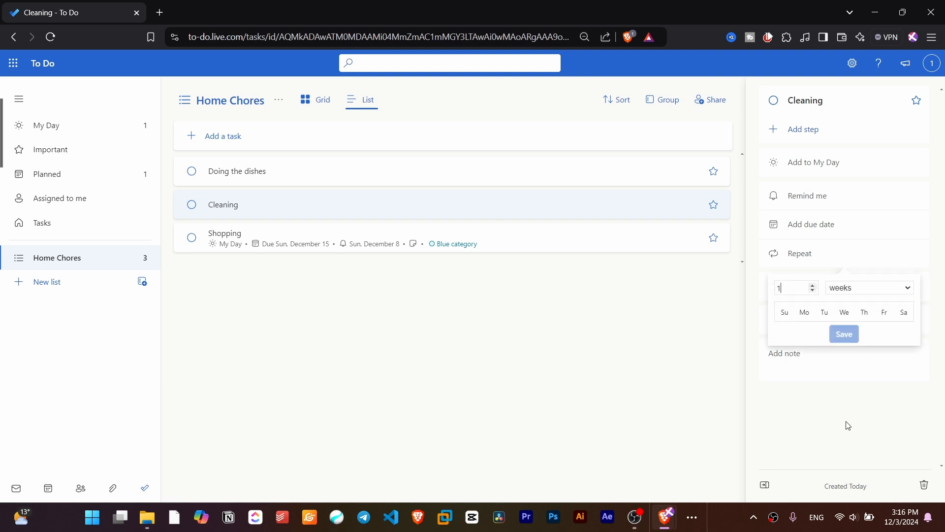
{"action": "left_click", "coordinate": [787, 316]}
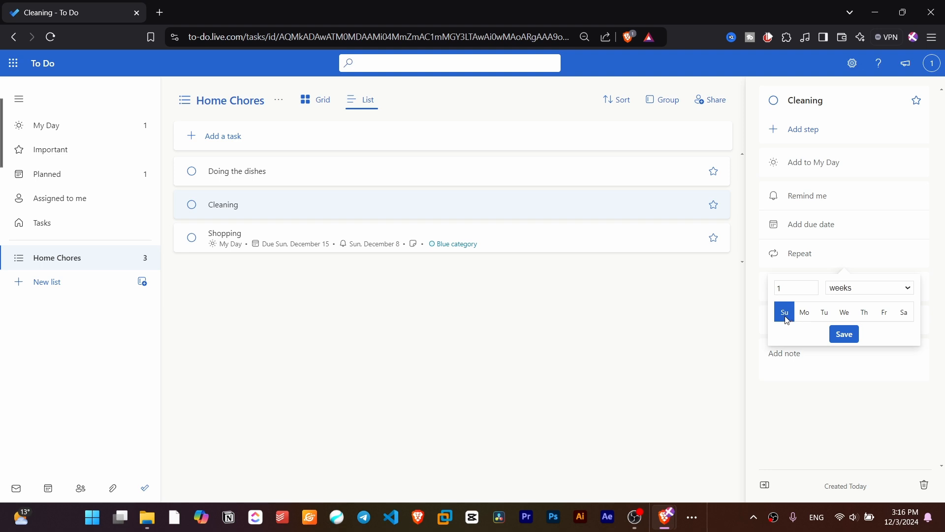
{"action": "left_click", "coordinate": [900, 317]}
{"action": "left_click", "coordinate": [793, 315]}
{"action": "double_click", "coordinate": [812, 285]}
{"action": "type", "text": "30"}
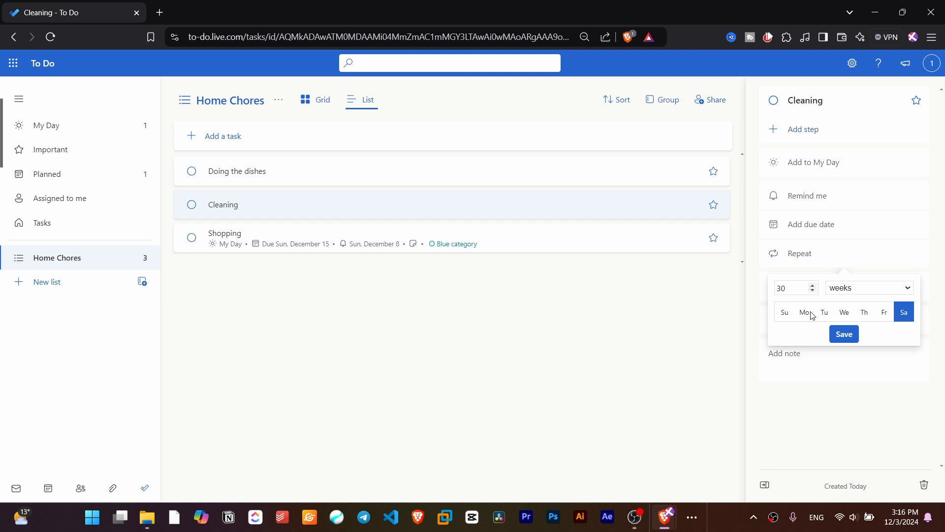
{"action": "left_click", "coordinate": [845, 335]}
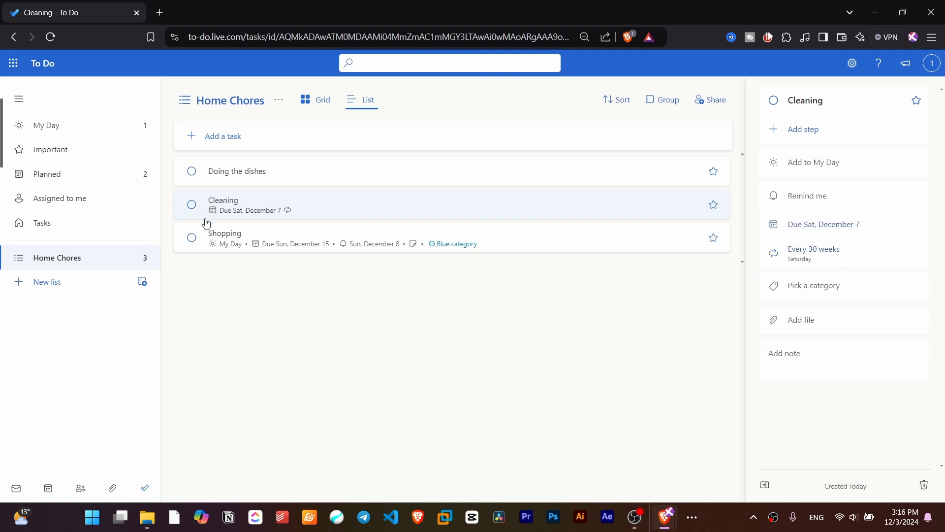
{"action": "left_click", "coordinate": [817, 227]}
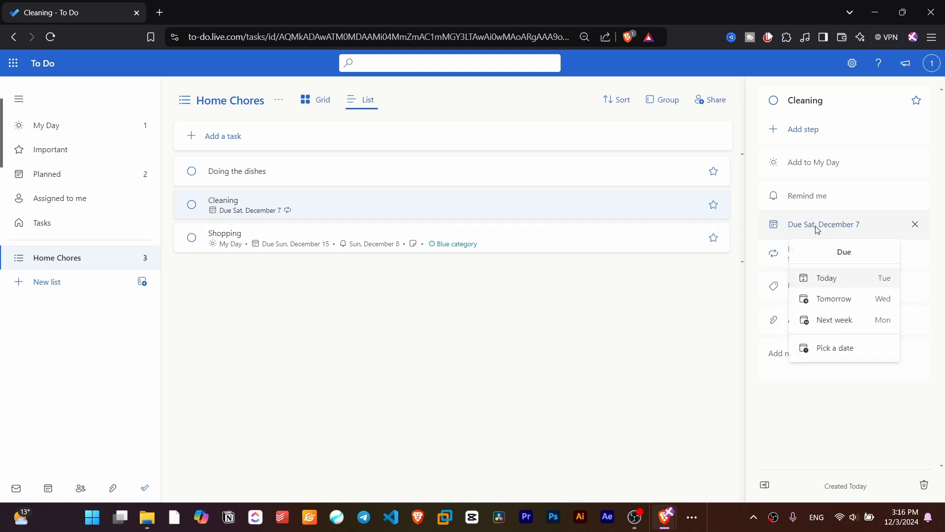
{"action": "left_click", "coordinate": [624, 285]}
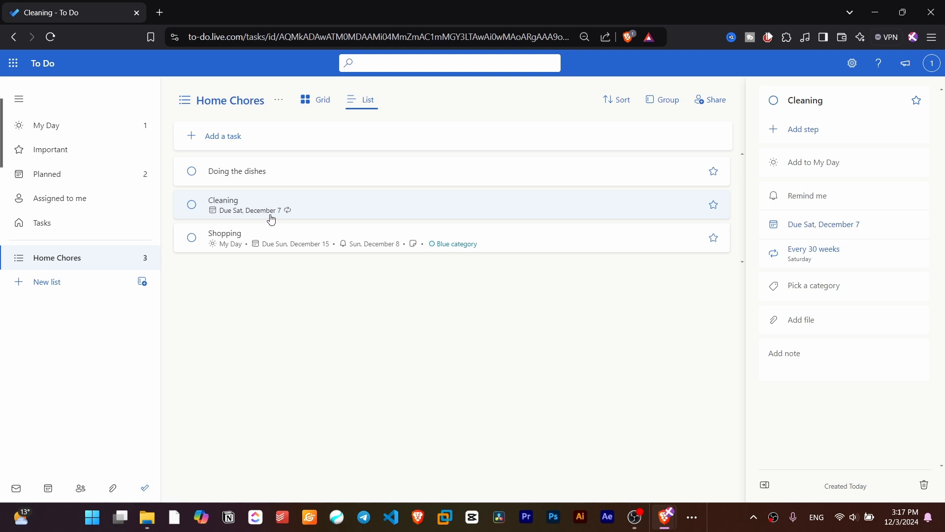
- Create a new list named Lifestyle and add the task "Exercise" to it
{"action": "left_click", "coordinate": [83, 281]}
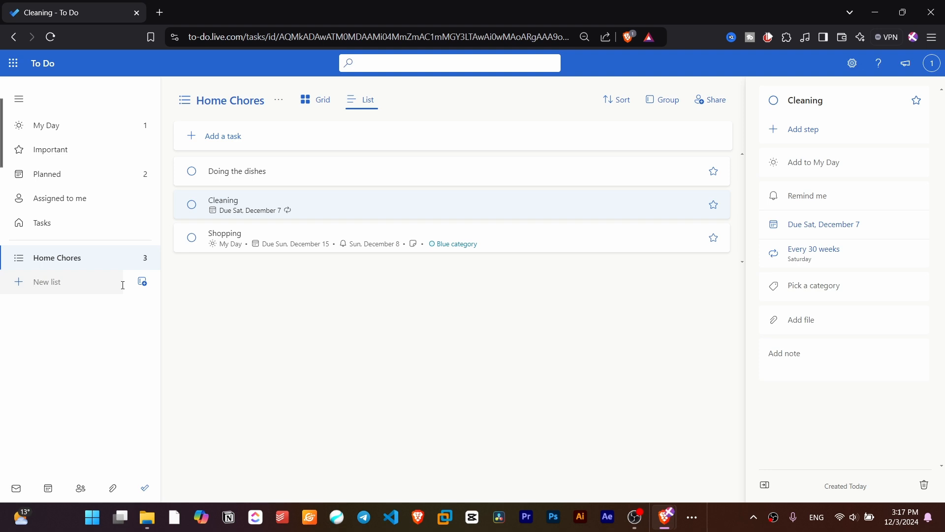
{"action": "type", "text": "Lifestyle"}
{"action": "key", "text": "Return"}
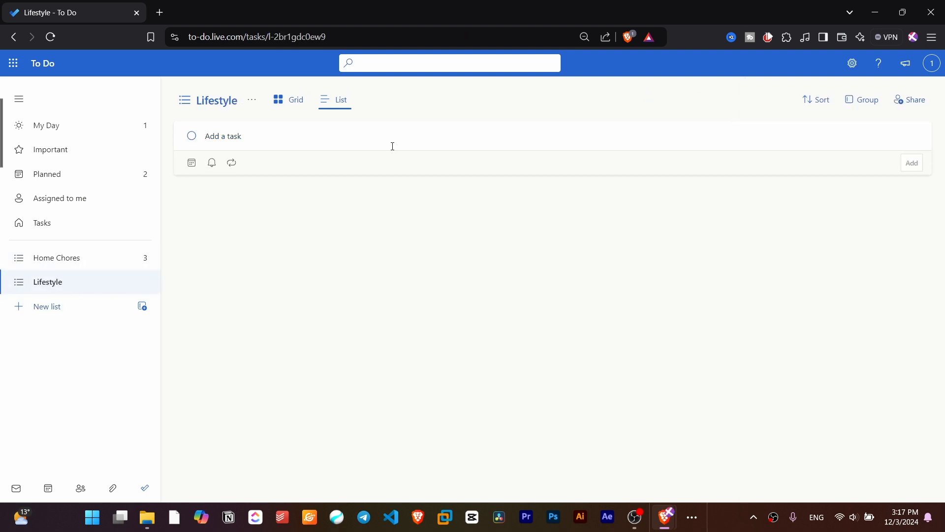
{"action": "type", "text": "Exercise"}
{"action": "key", "text": "Return"}
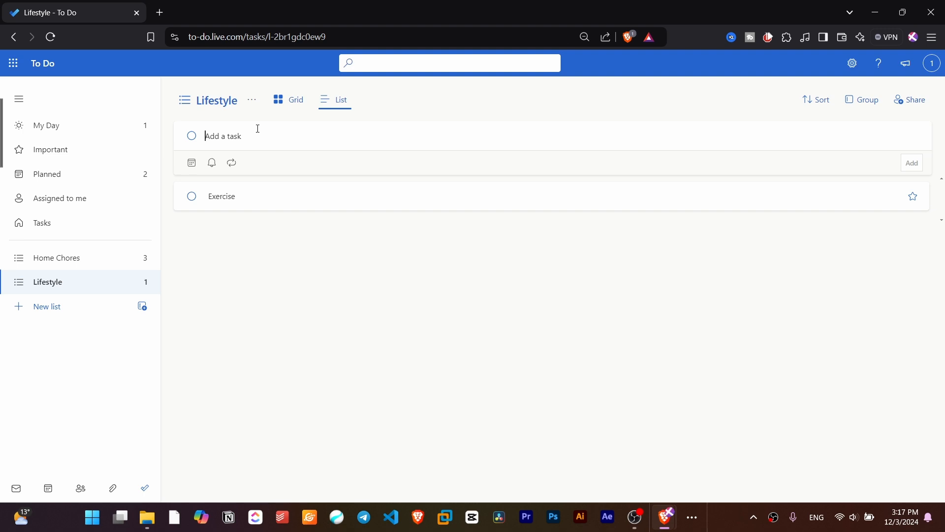
- Open the details of the Exercise task in Lifestyle and set it to repeat daily
{"action": "left_click", "coordinate": [251, 194]}
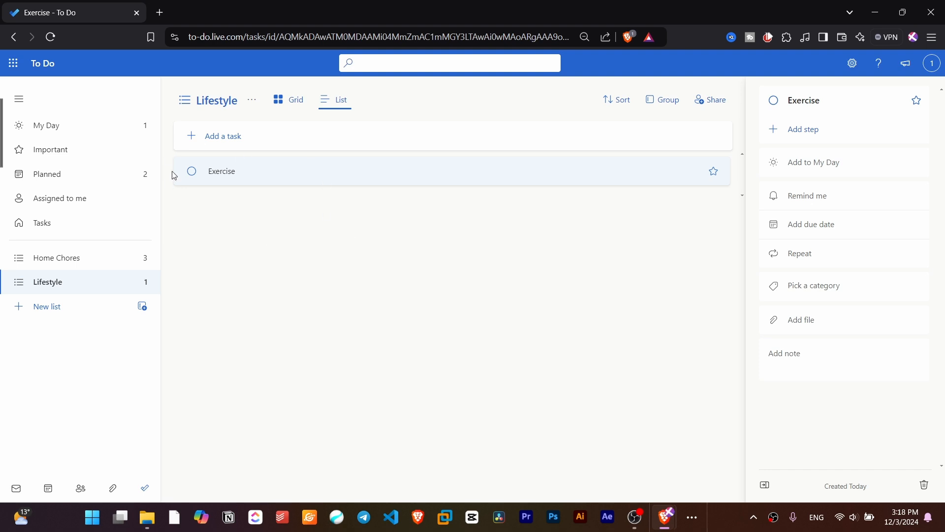
{"action": "left_click", "coordinate": [854, 253]}
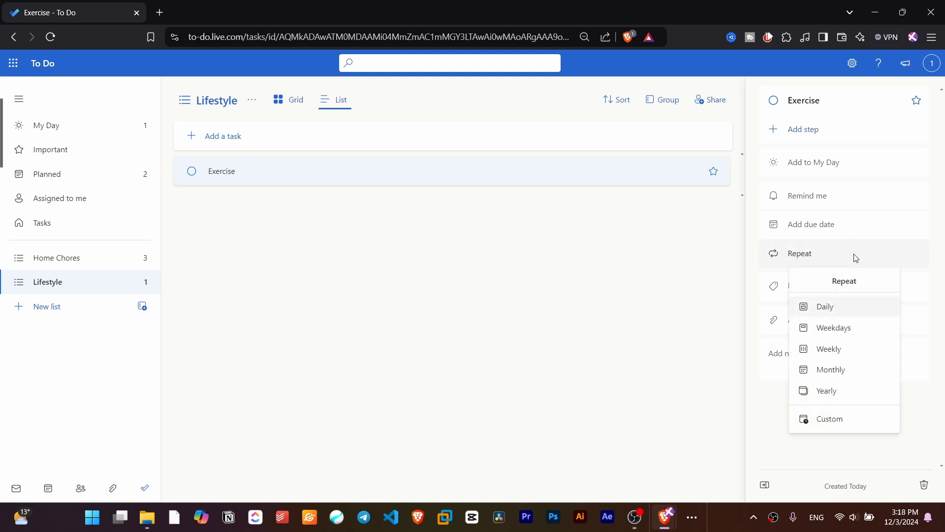
{"action": "left_click", "coordinate": [850, 308]}
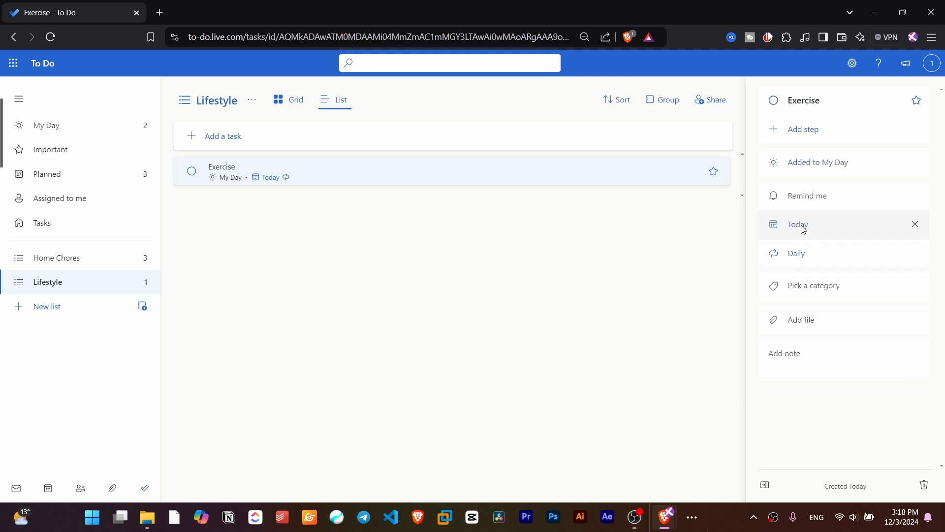
- Set a custom reminder on the Exercise task for today, December 3, 2024, at 6:00 PM and save it
{"action": "left_click", "coordinate": [809, 199]}
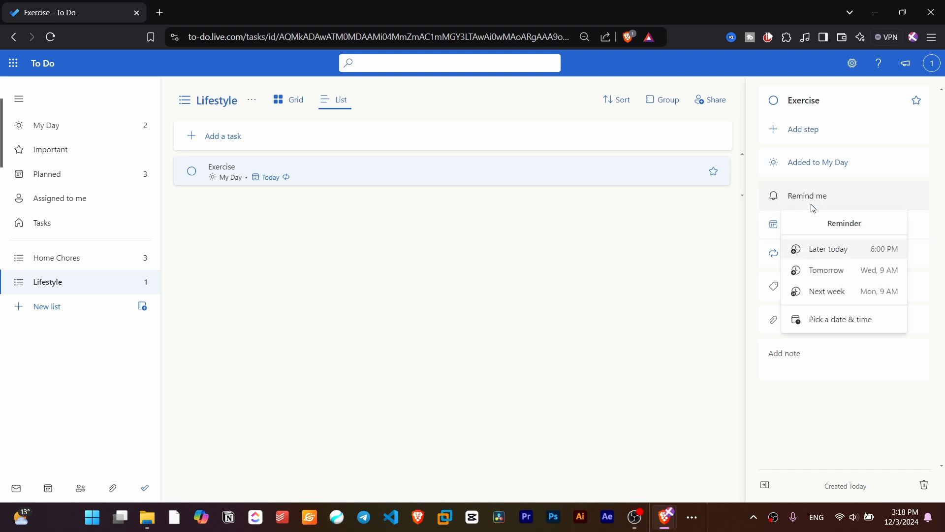
{"action": "left_click", "coordinate": [844, 321]}
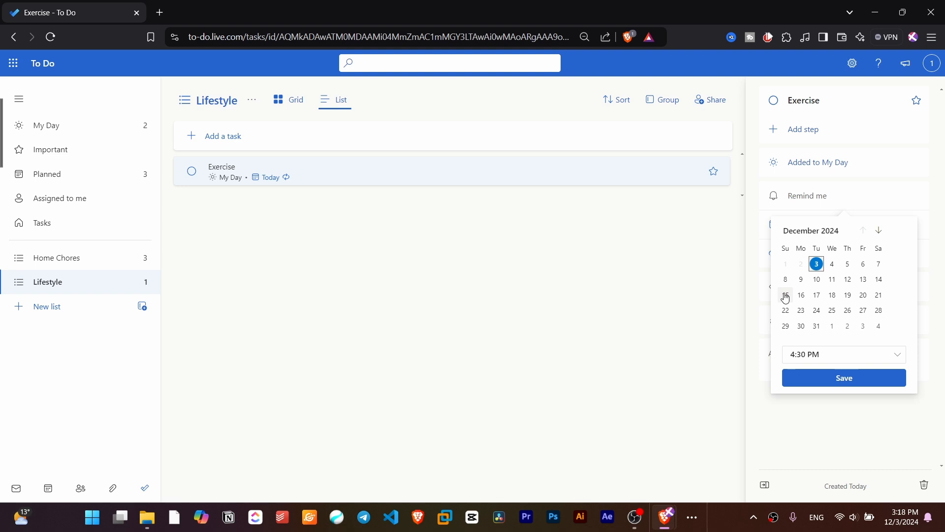
{"action": "left_click", "coordinate": [904, 355]}
{"action": "scroll", "coordinate": [840, 415], "scroll_direction": "down", "scroll_amount": 3}
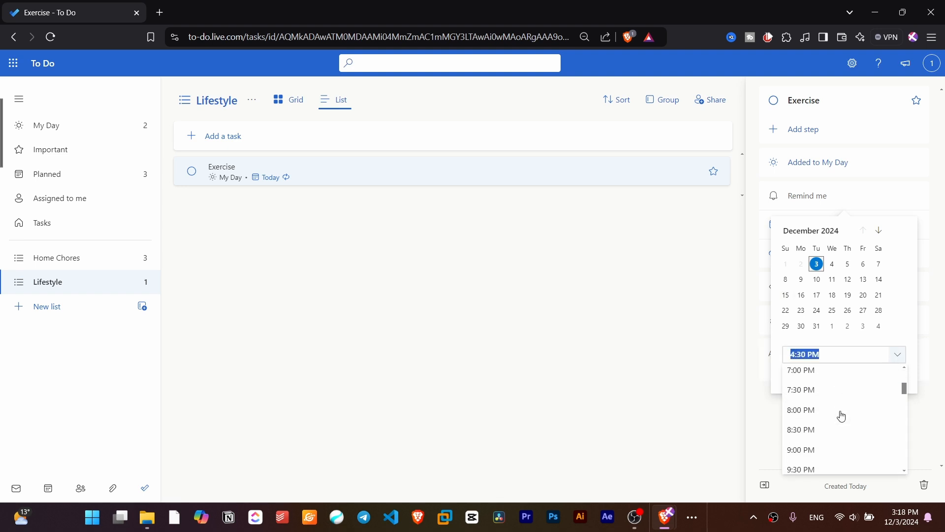
{"action": "scroll", "coordinate": [810, 396], "scroll_direction": "up", "scroll_amount": 2}
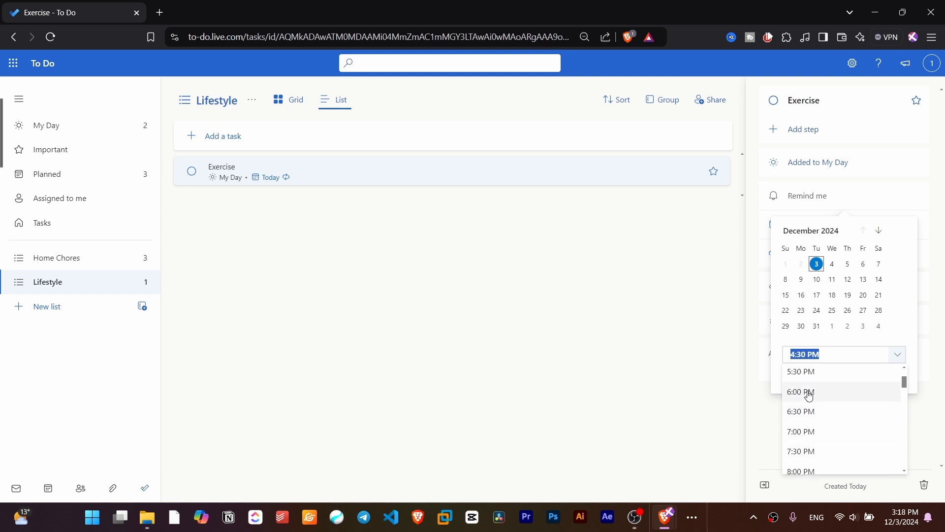
{"action": "left_click", "coordinate": [809, 394]}
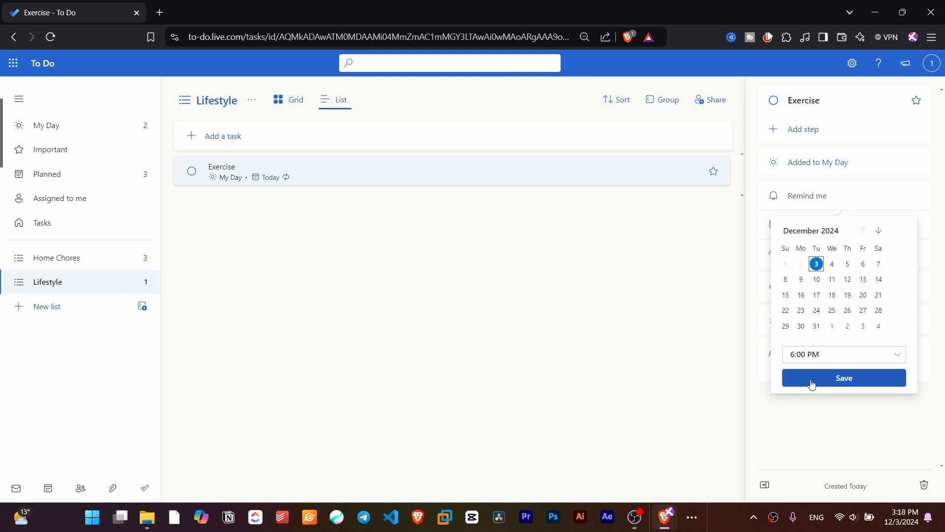
{"action": "left_click", "coordinate": [812, 383]}
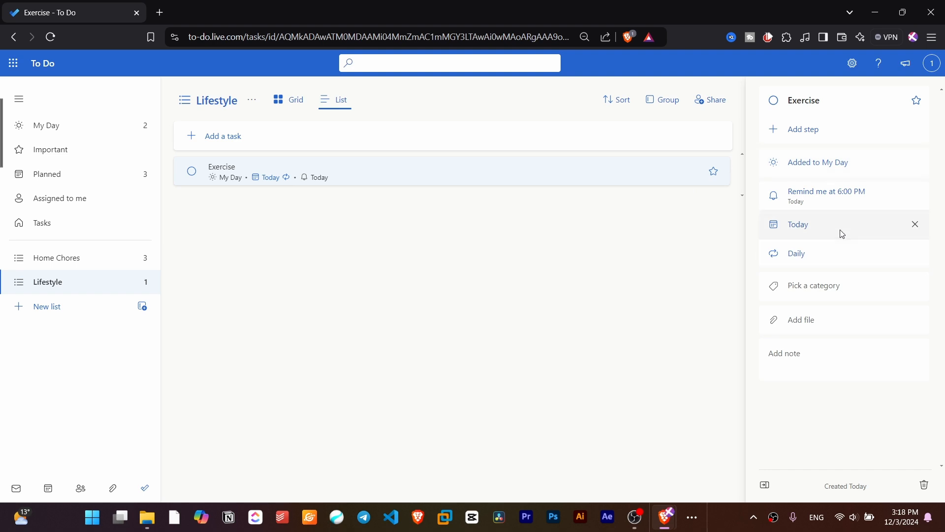
- Assign the Red category to the Exercise task in the Lifestyle list
{"action": "left_click", "coordinate": [827, 295]}
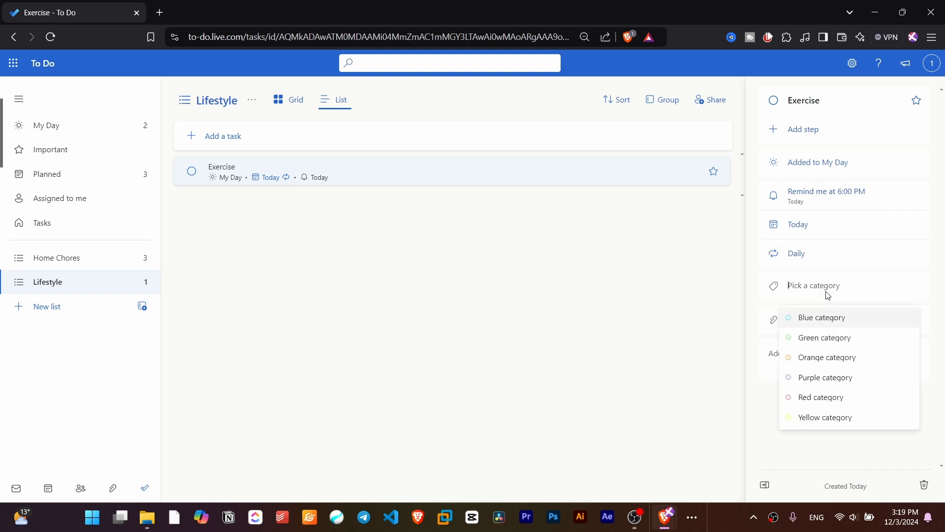
{"action": "left_click", "coordinate": [828, 399]}
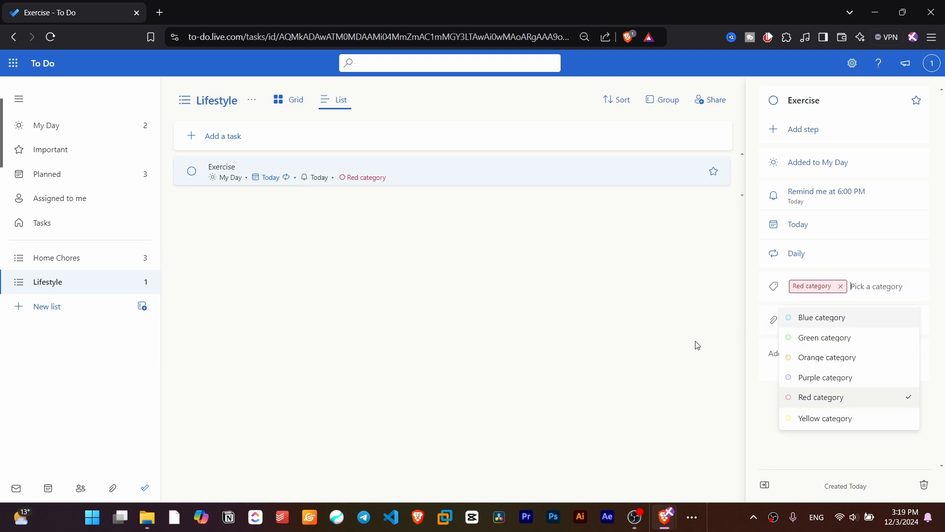
{"action": "left_click", "coordinate": [607, 356]}
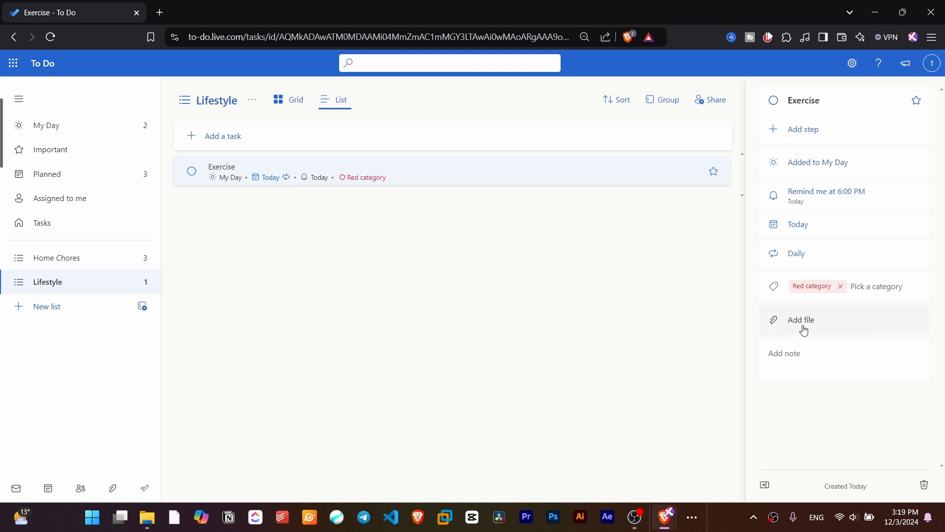
- Start the Exercise task's note with the lines "Monday - Walking" and "Tuesday - Cycling"
{"action": "left_click", "coordinate": [835, 366]}
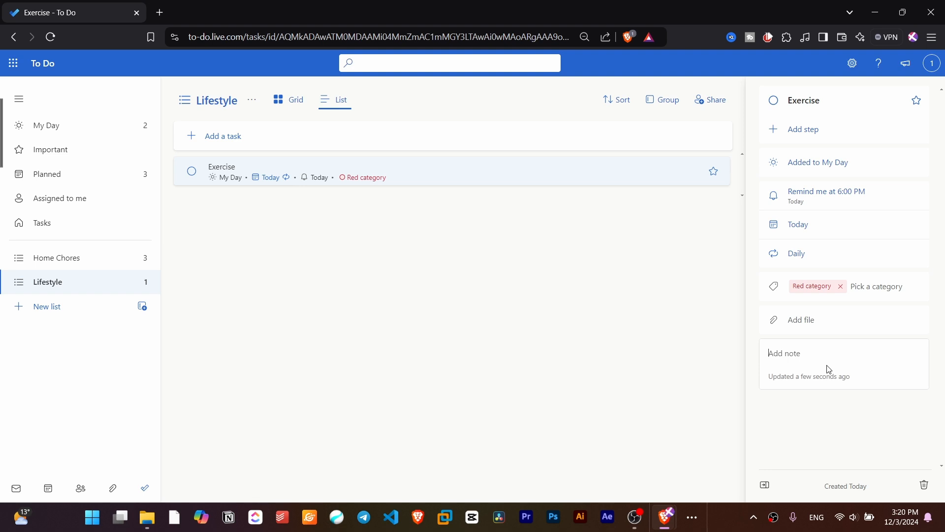
{"action": "type", "text": "Monday -"}
{"action": "type", "text": "Walking"}
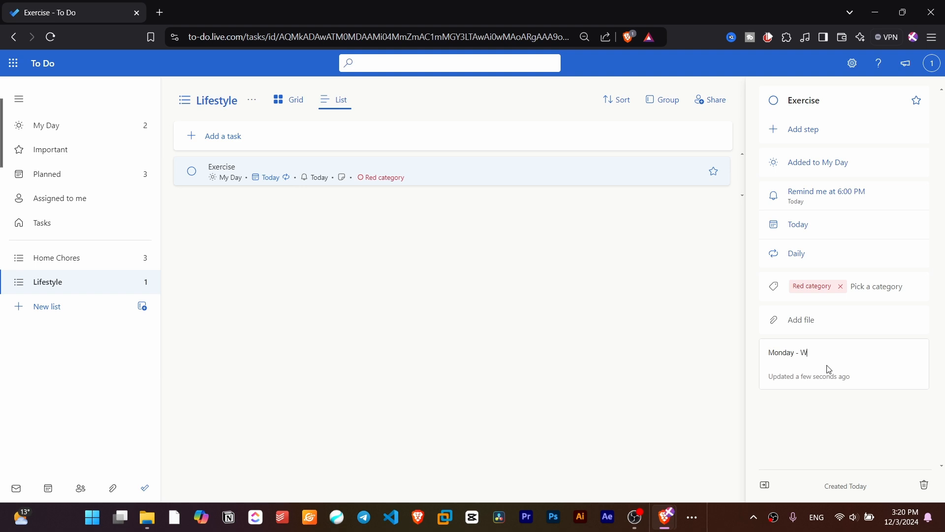
{"action": "key", "text": "Return"}
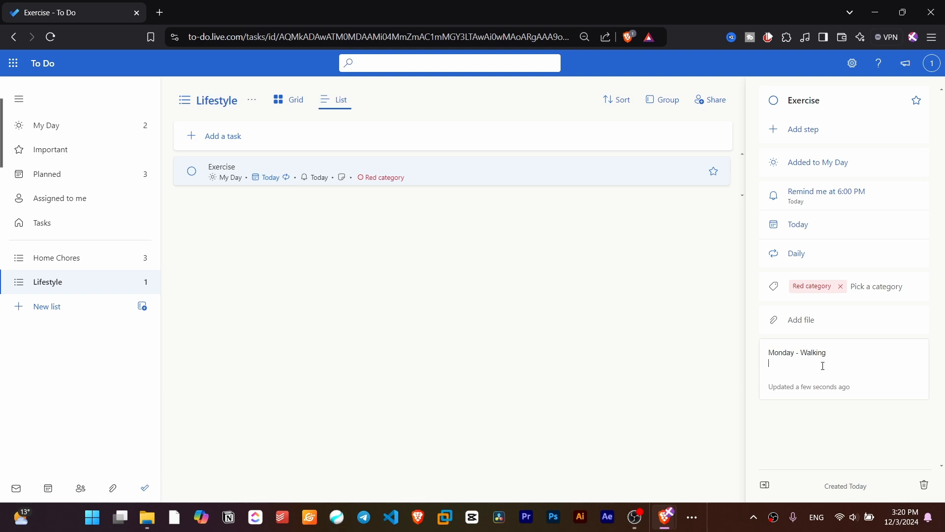
{"action": "left_click_drag", "start_coordinate": [800, 349], "coordinate": [831, 350]}
{"action": "left_click", "coordinate": [833, 373]}
{"action": "key", "text": "Return"}
{"action": "type", "text": "Tues"}
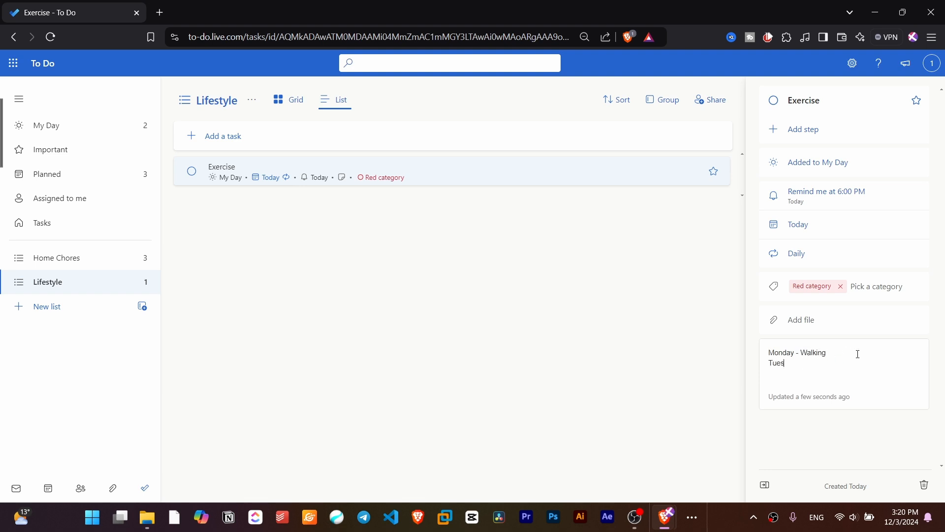
{"action": "type", "text": "day - Cycling"}
{"action": "key", "text": "Return"}
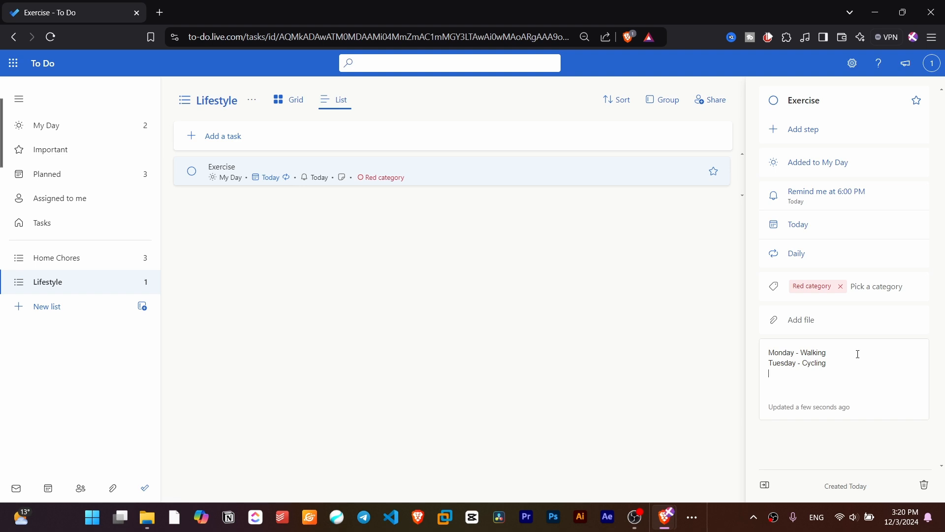
- Continue the Exercise note with the lines "Wednesday - Running", "....." and "Sunday - Hiking on mountain"
{"action": "type", "text": "Wednesday - Running"}
{"action": "key", "text": "Return"}
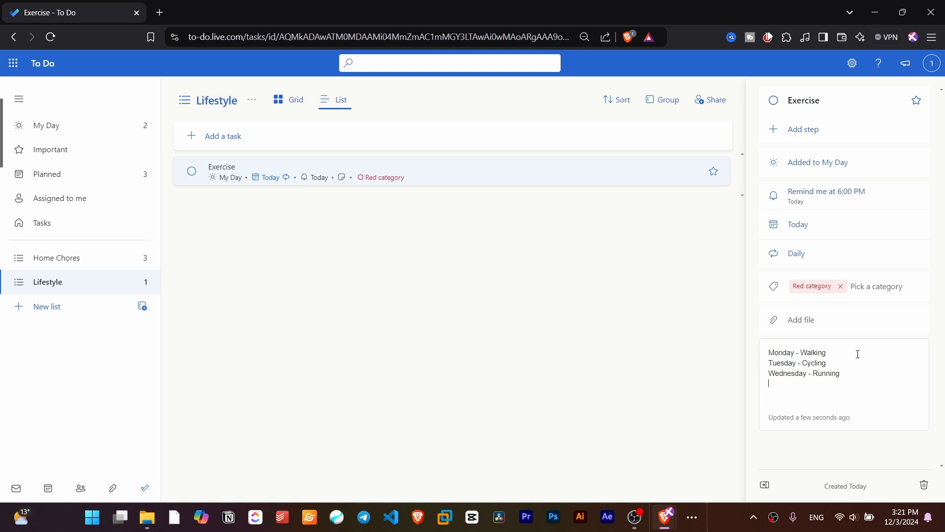
{"action": "type", "text": "....."}
{"action": "key", "text": "Return"}
{"action": "type", "text": "Sunday - Hiking on mountain"}
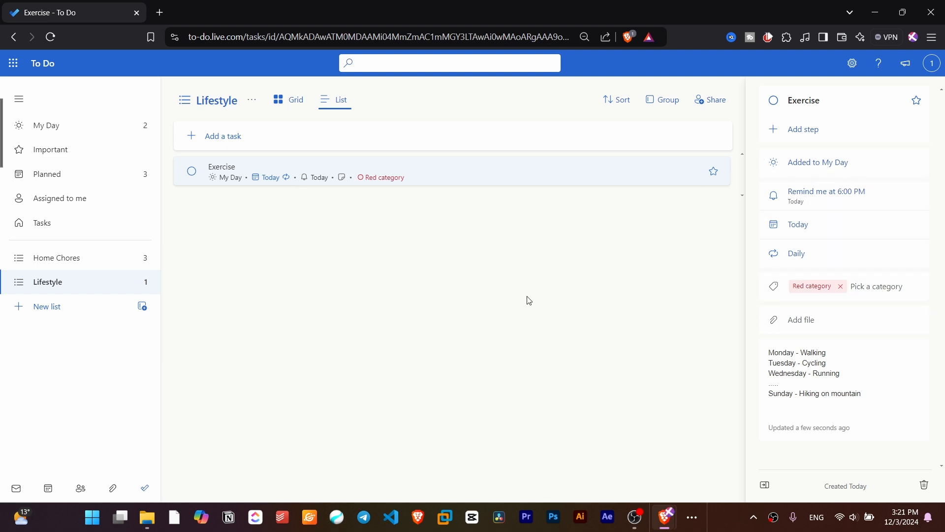
- Create a new list named YouTube and add the task "Gathering Information" to it
{"action": "left_click", "coordinate": [58, 311]}
{"action": "type", "text": "YouTube"}
{"action": "key", "text": "Return"}
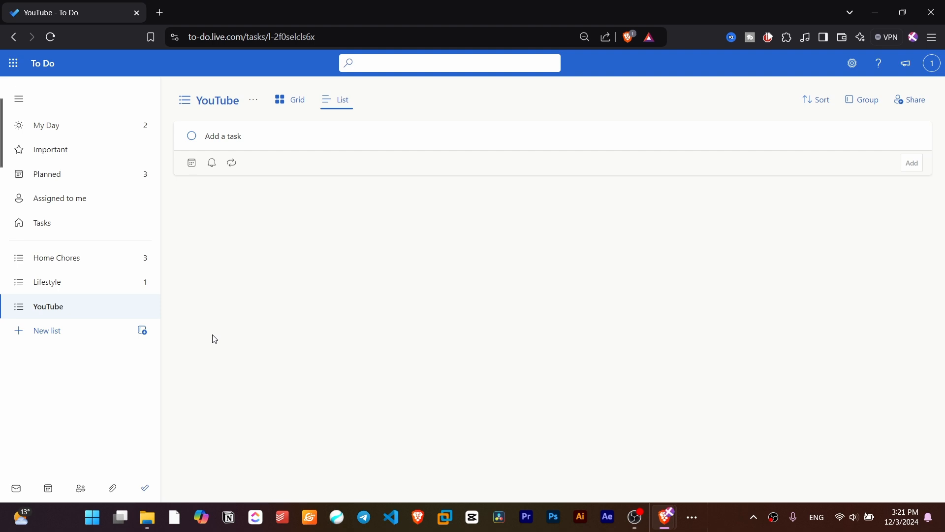
{"action": "type", "text": "Gathr"}
{"action": "key", "text": "BackSpace"}
{"action": "type", "text": "ering Information"}
{"action": "key", "text": "Return"}
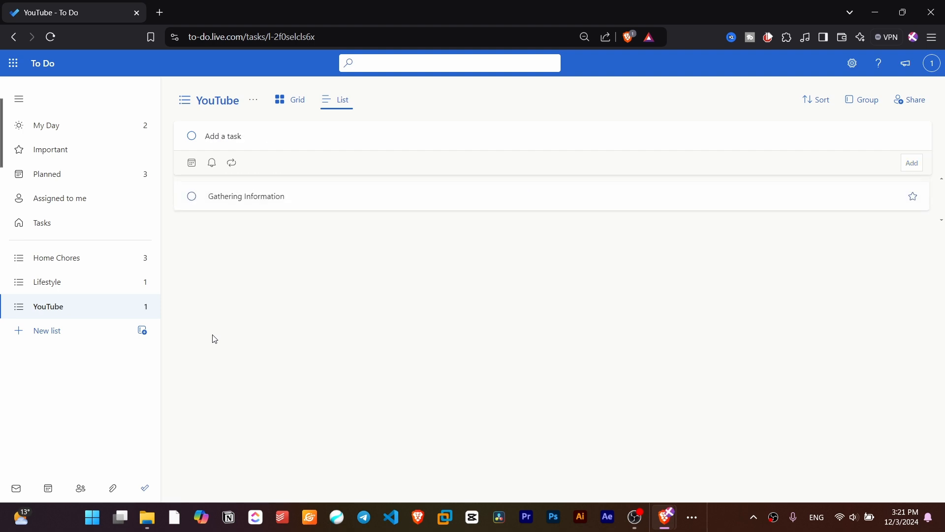
- Add the tasks "Practice", "Record" and "Edit" to the YouTube list
{"action": "type", "text": "Re"}
{"action": "key", "text": "BackSpace"}
{"action": "key", "text": "BackSpace"}
{"action": "type", "text": "Practive"}
{"action": "key", "text": "BackSpace"}
{"action": "key", "text": "BackSpace"}
{"action": "type", "text": "ce"}
{"action": "key", "text": "Return"}
{"action": "type", "text": "R"}
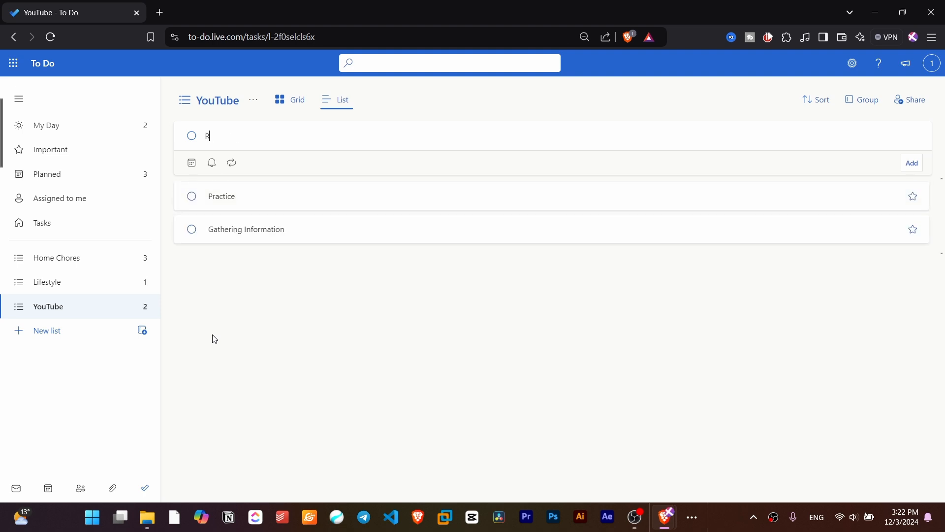
{"action": "type", "text": "ecord"}
{"action": "key", "text": "Return"}
{"action": "type", "text": "Edit"}
{"action": "key", "text": "Return"}
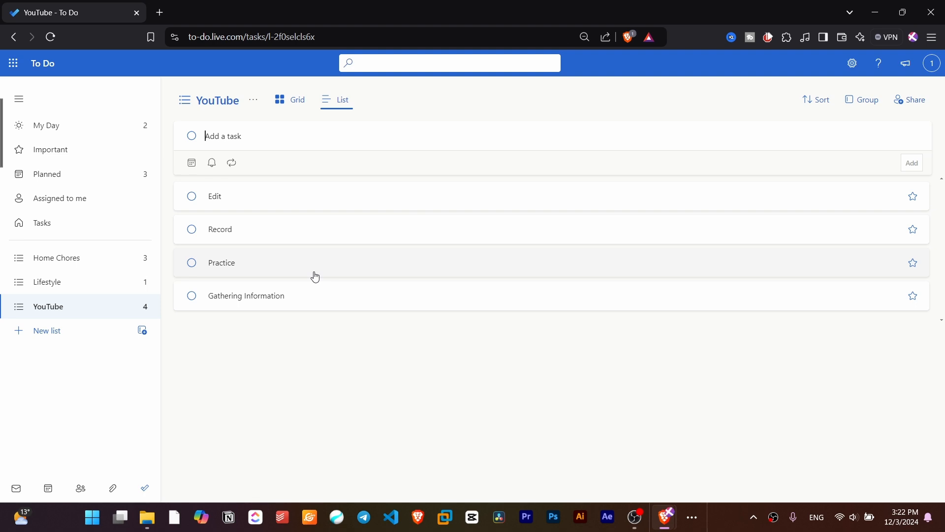
- Add the steps "Articles", "YouTube Videos", "AI" and "Research Papers" to the Gathering Information task
{"action": "left_click", "coordinate": [297, 301]}
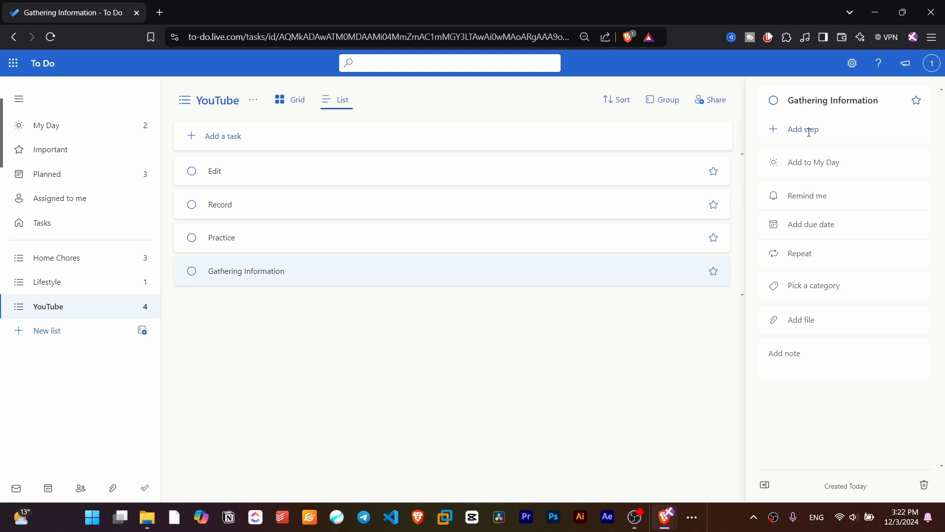
{"action": "left_click", "coordinate": [834, 127]}
{"action": "type", "text": "Articles"}
{"action": "key", "text": "Return"}
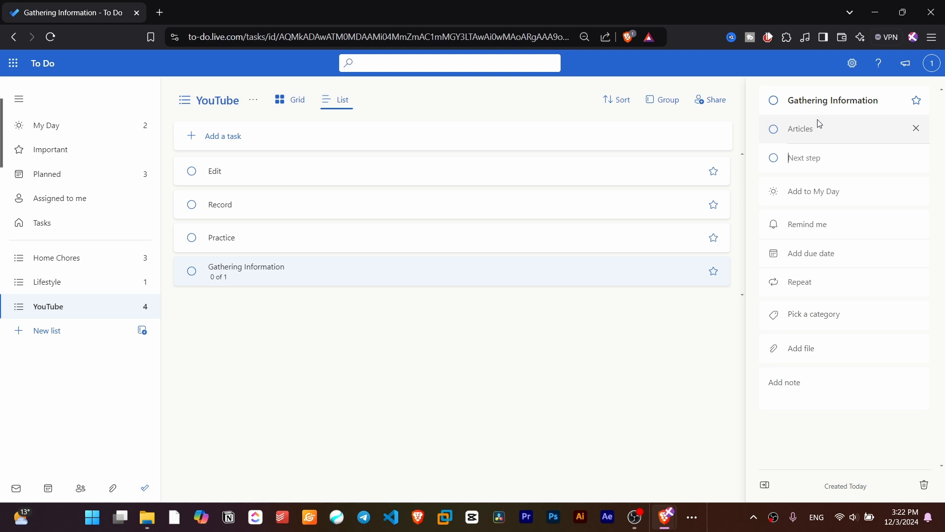
{"action": "type", "text": "YouTube Videos"}
{"action": "key", "text": "Return"}
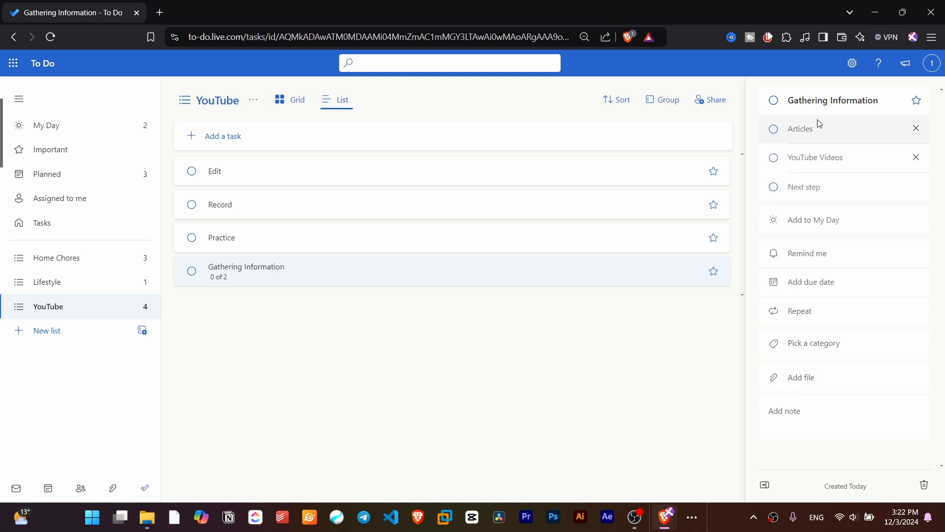
{"action": "type", "text": "AI"}
{"action": "key", "text": "Return"}
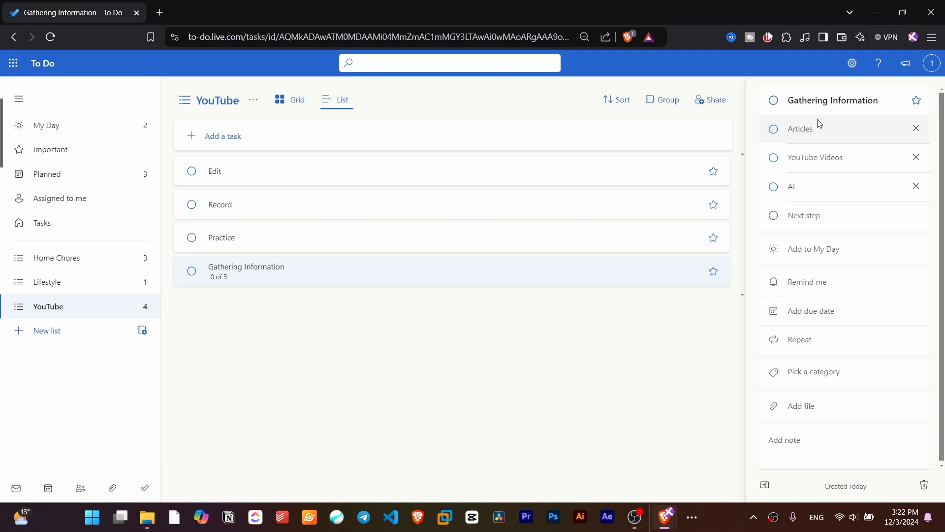
{"action": "type", "text": "Research Papers"}
{"action": "key", "text": "Return"}
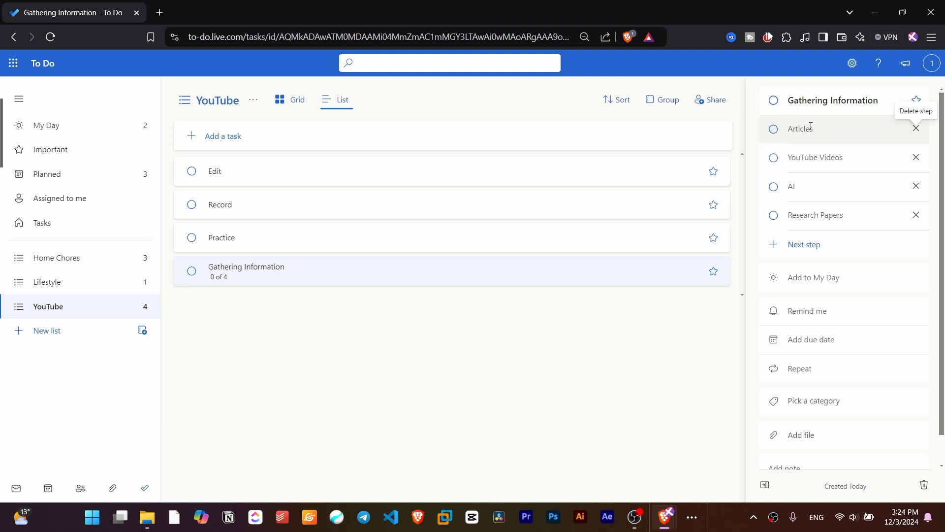
- Mark all four steps of Gathering Information as completed, as well as the task itself
{"action": "left_click", "coordinate": [774, 129]}
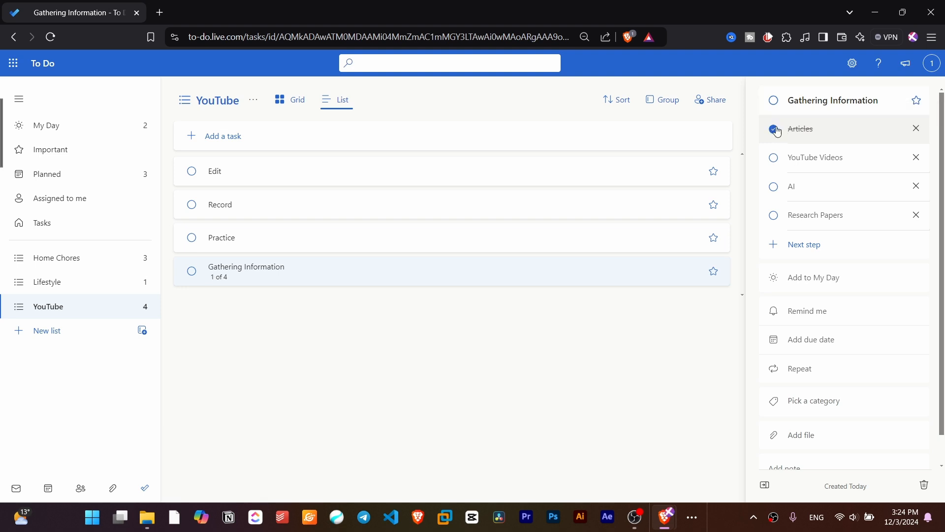
{"action": "left_click", "coordinate": [774, 158]}
{"action": "left_click", "coordinate": [774, 186]}
{"action": "left_click", "coordinate": [774, 215]}
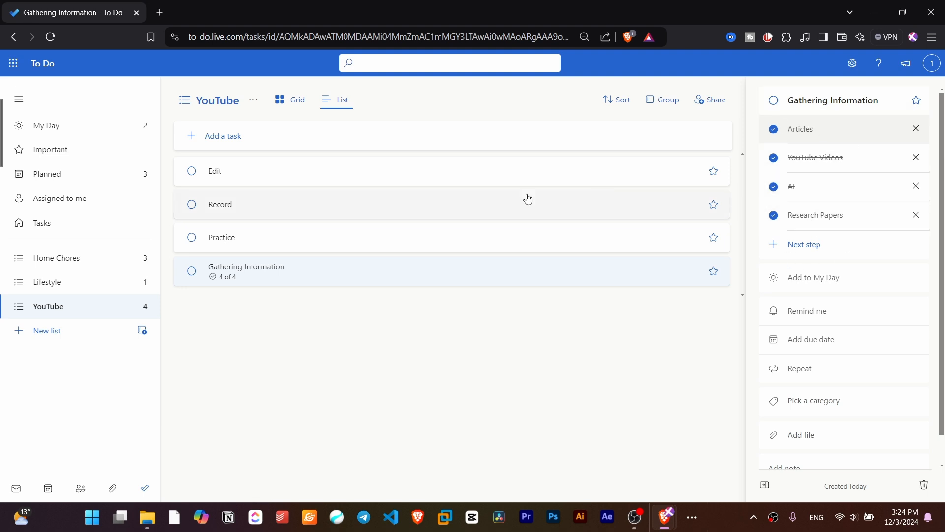
{"action": "left_click", "coordinate": [191, 271]}
{"action": "left_click", "coordinate": [192, 273]}
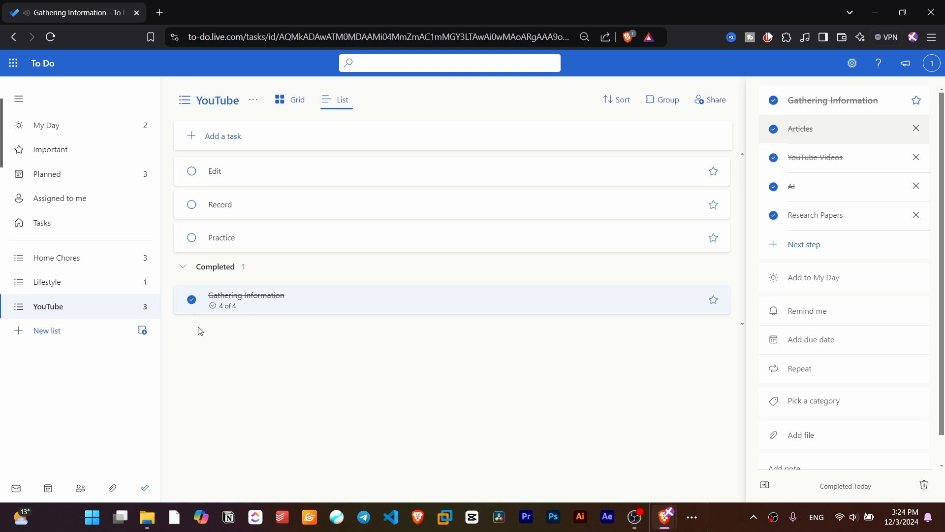
{"action": "left_click", "coordinate": [795, 435]}
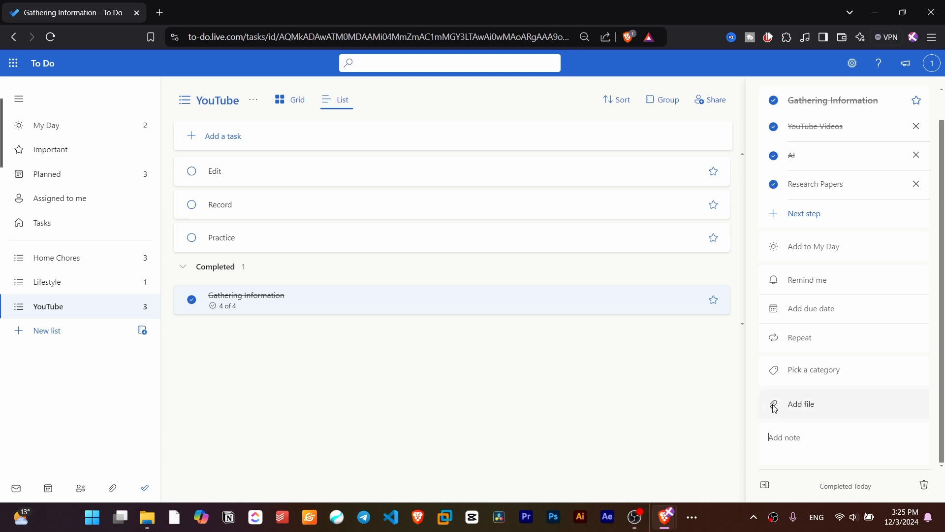
{"action": "left_click", "coordinate": [809, 447]}
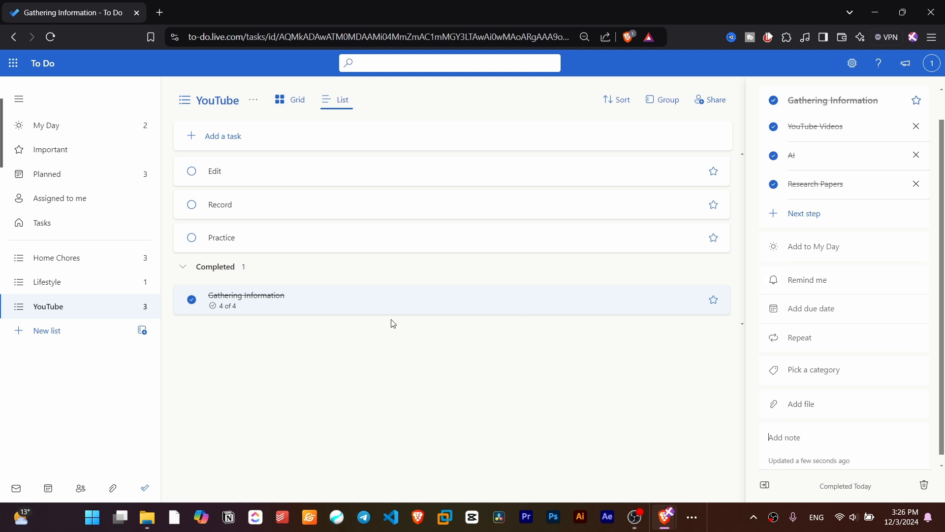
- Close the task details and mark the YouTube tasks Edit and Record as important, checking the Important list after each
{"action": "left_click", "coordinate": [245, 375]}
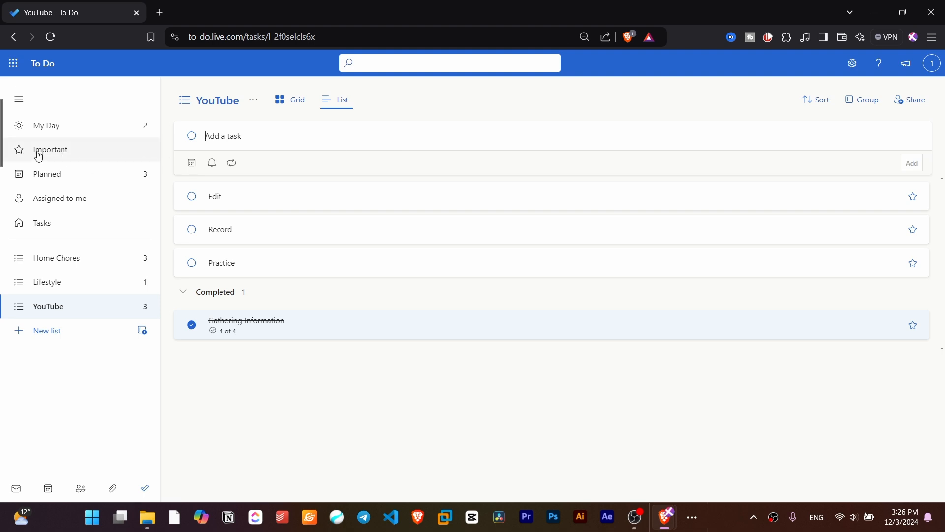
{"action": "left_click", "coordinate": [914, 199]}
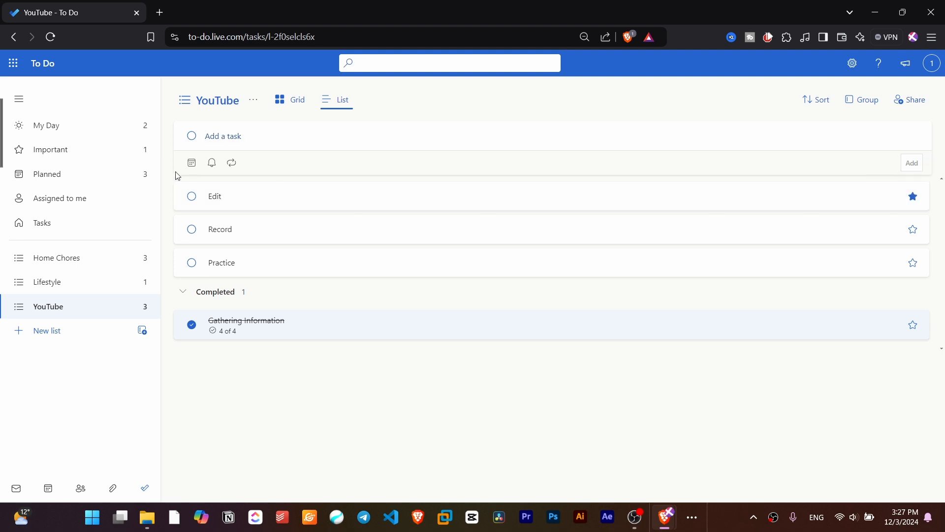
{"action": "left_click", "coordinate": [73, 156]}
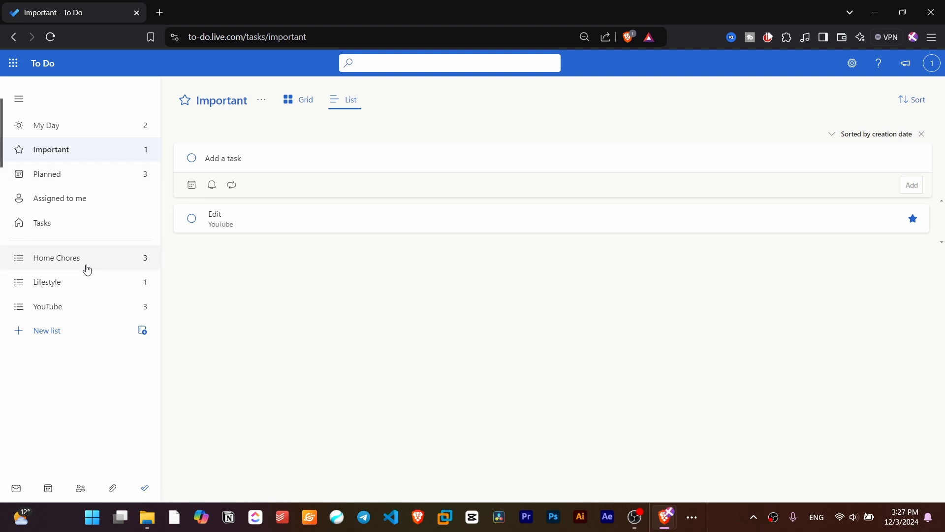
{"action": "left_click", "coordinate": [84, 305]}
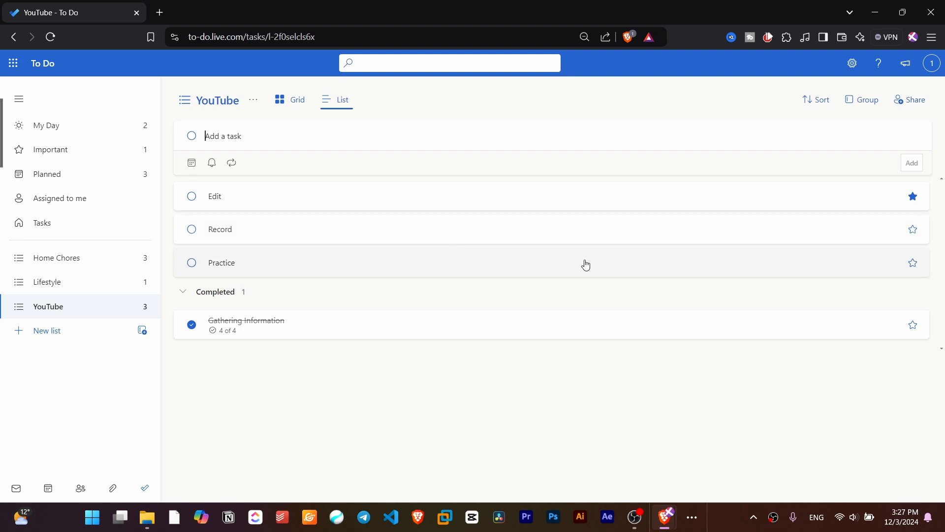
{"action": "left_click", "coordinate": [913, 229]}
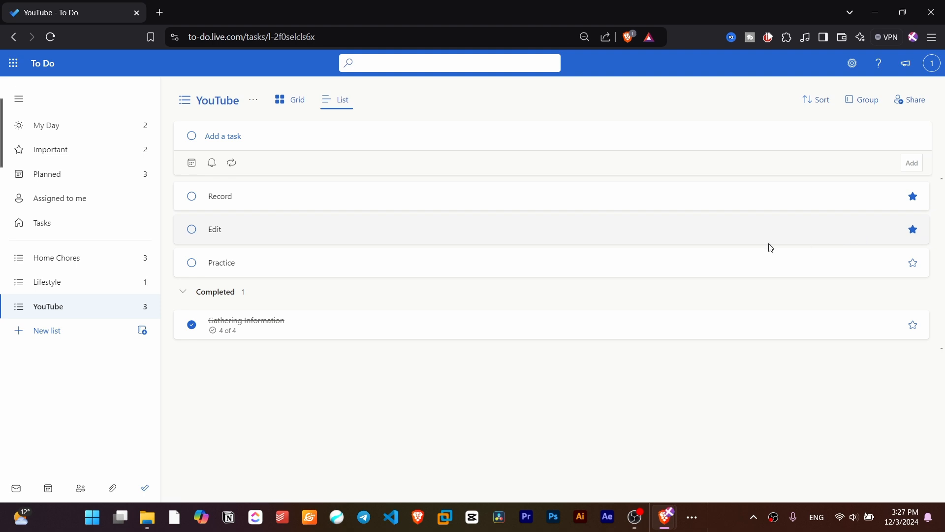
{"action": "left_click", "coordinate": [90, 153]}
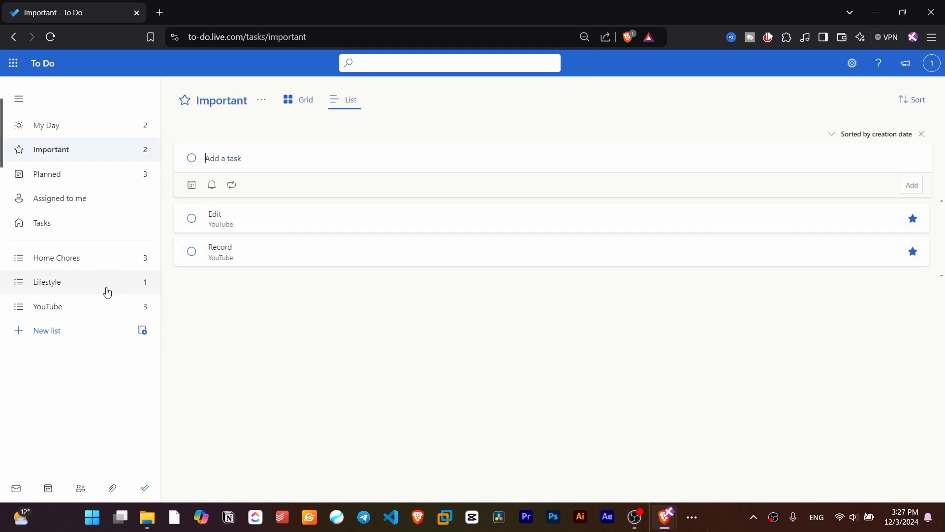
- Mark the Shopping task in Home Chores as important and view the Important list
{"action": "left_click", "coordinate": [104, 267]}
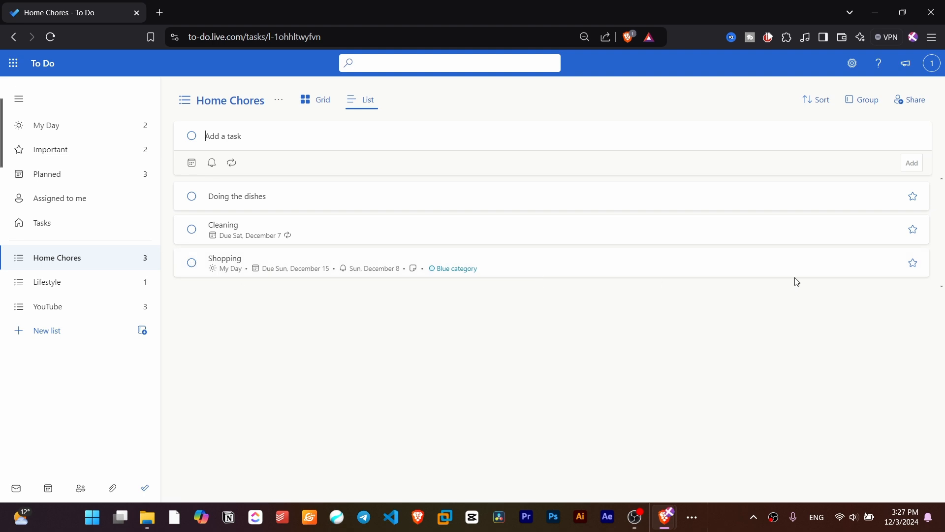
{"action": "left_click", "coordinate": [913, 264]}
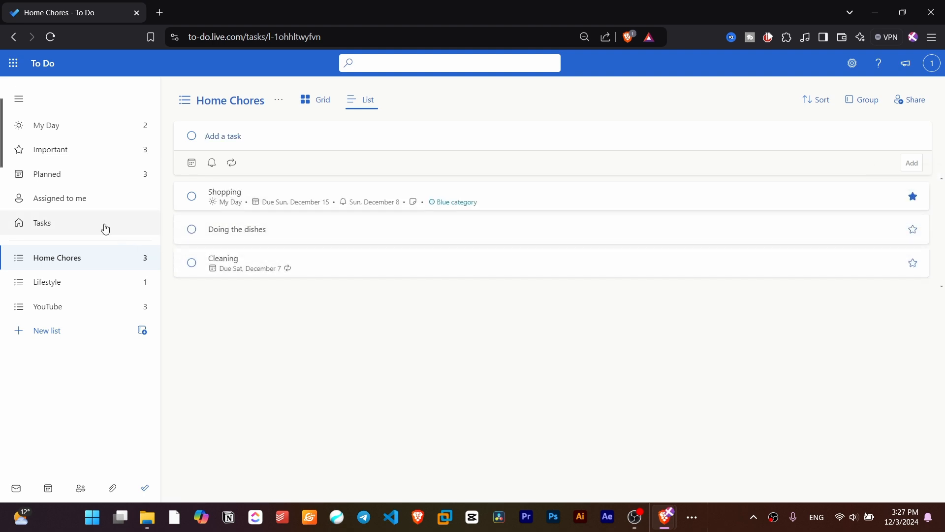
{"action": "left_click", "coordinate": [83, 152]}
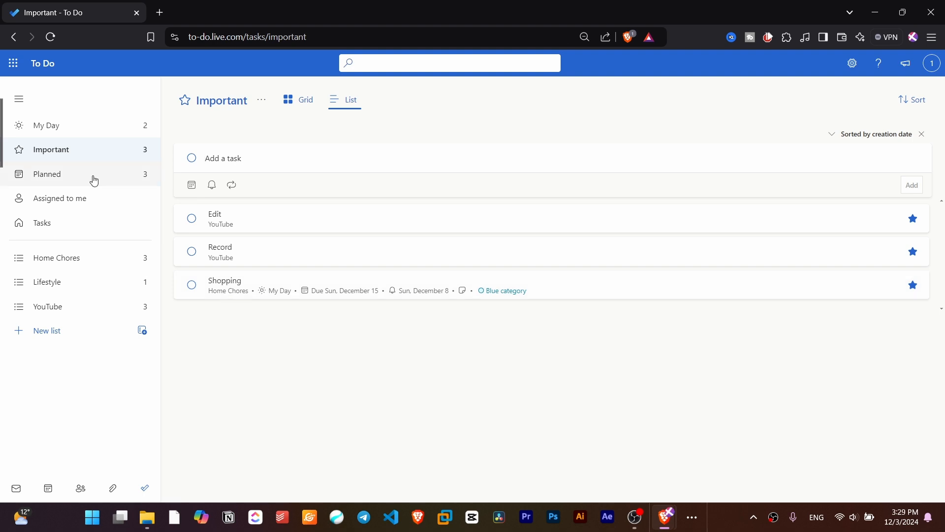
- View the tasks in the Planned list and return to the YouTube list
{"action": "left_click", "coordinate": [94, 181]}
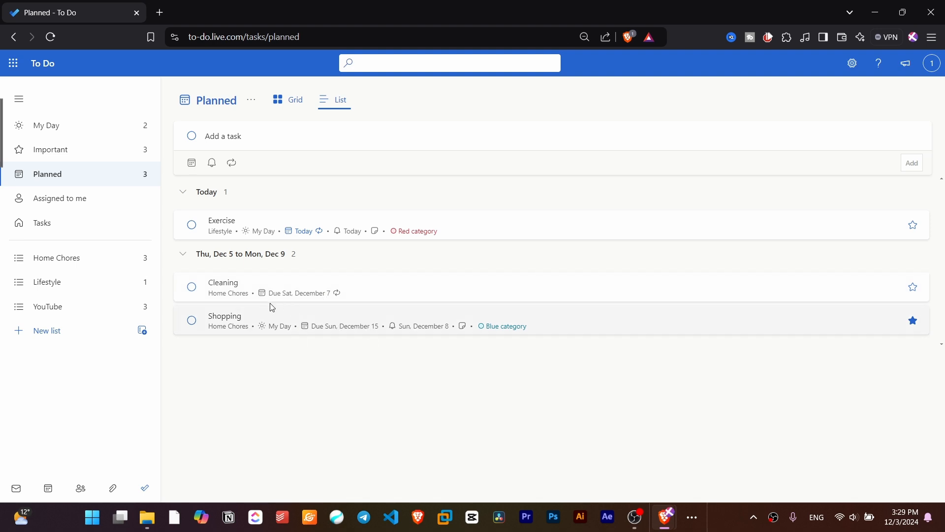
{"action": "left_click", "coordinate": [81, 310]}
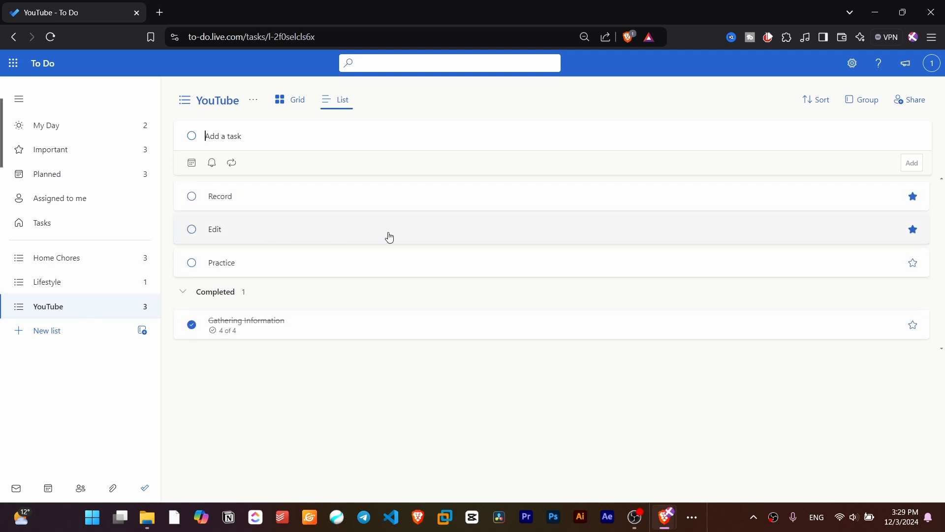
- Set the due date of the Edit task in the YouTube list to December 20, 2024
{"action": "left_click", "coordinate": [371, 237]}
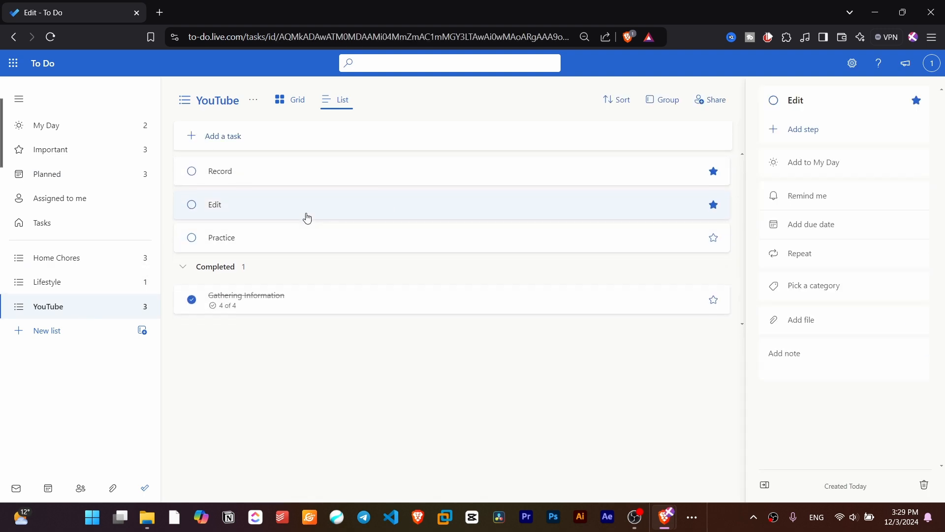
{"action": "left_click", "coordinate": [843, 236]}
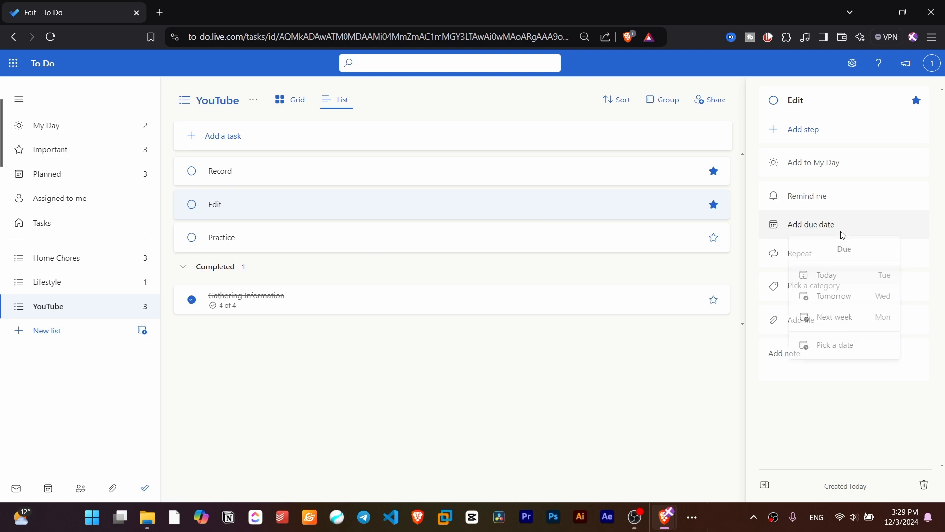
{"action": "left_click", "coordinate": [855, 345]}
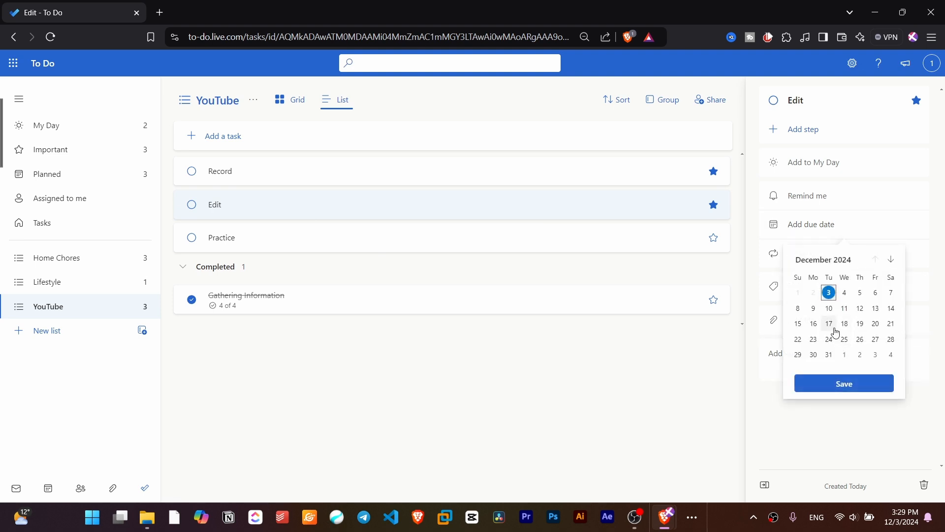
{"action": "left_click", "coordinate": [874, 325]}
{"action": "left_click", "coordinate": [852, 384]}
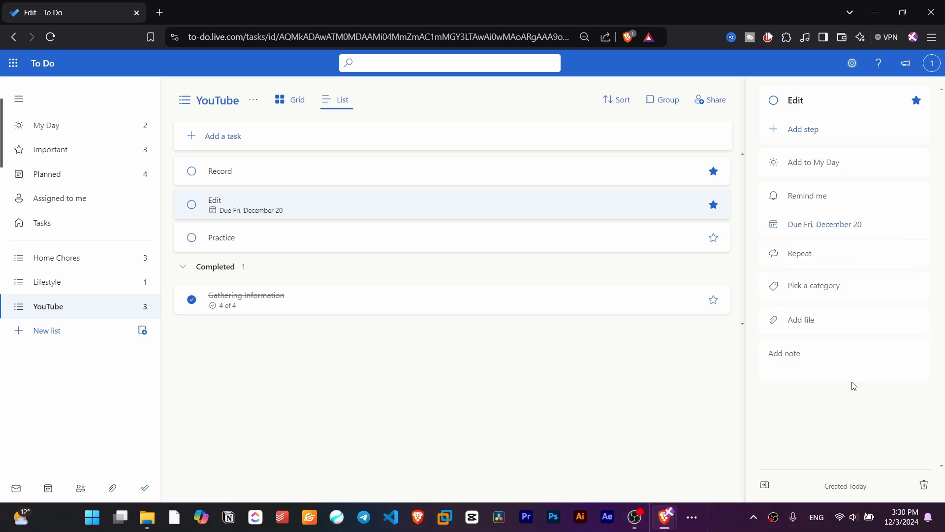
- Check the Assigned to me list and the actions available for the Home Chores list
{"action": "left_click", "coordinate": [64, 184]}
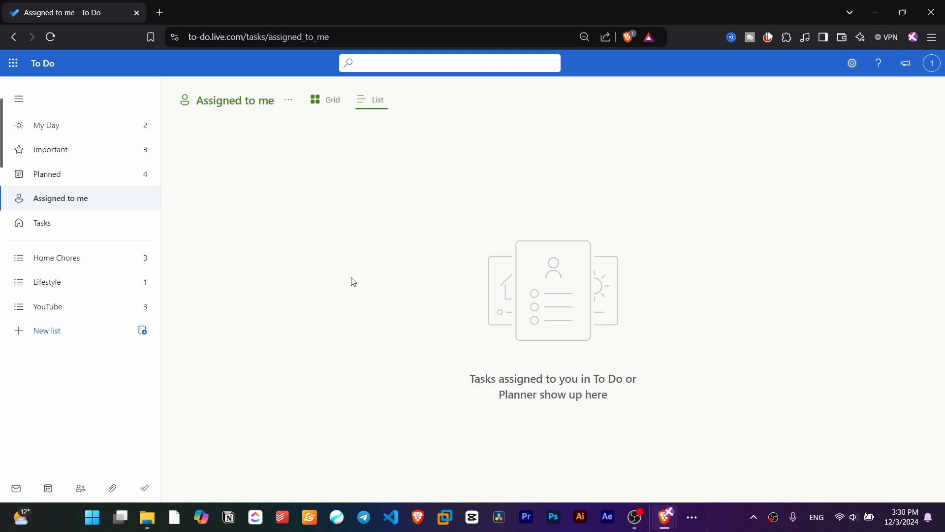
{"action": "left_click", "coordinate": [82, 303]}
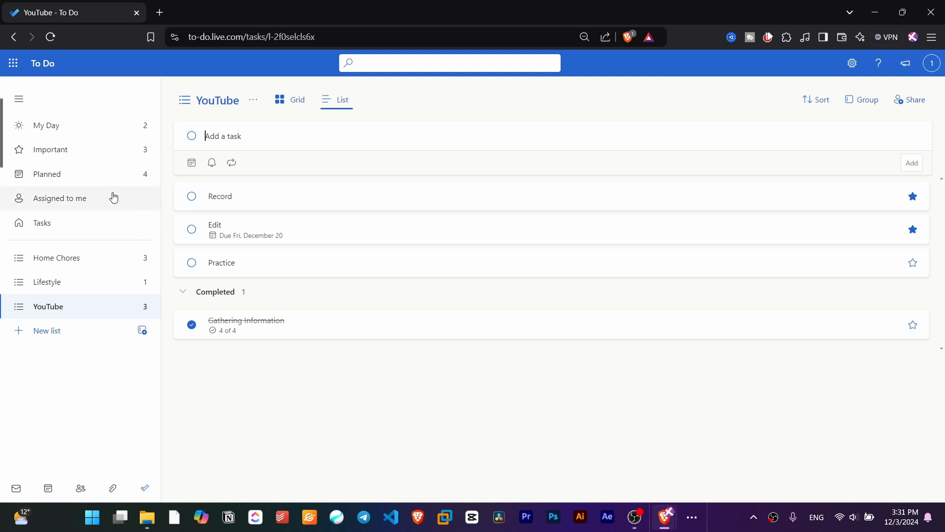
{"action": "left_click", "coordinate": [58, 257]}
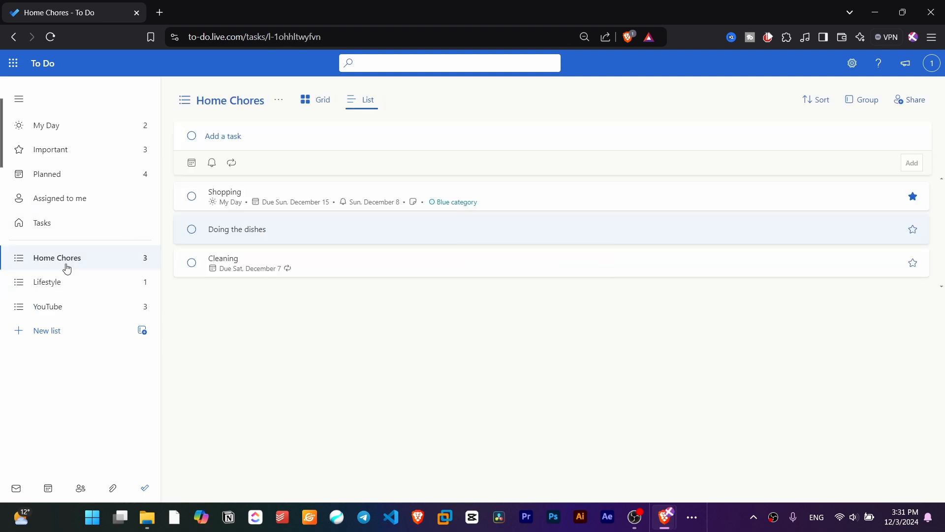
{"action": "right_click", "coordinate": [106, 263]}
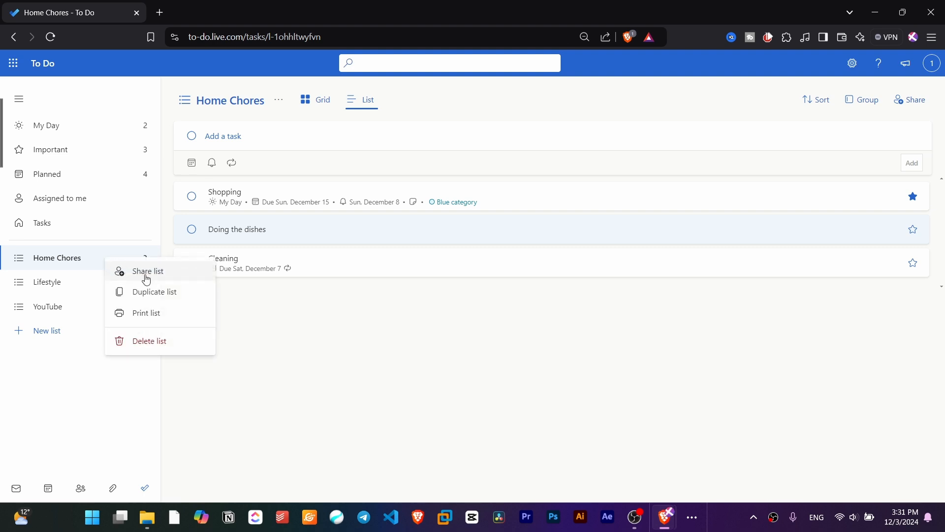
{"action": "left_click", "coordinate": [365, 320]}
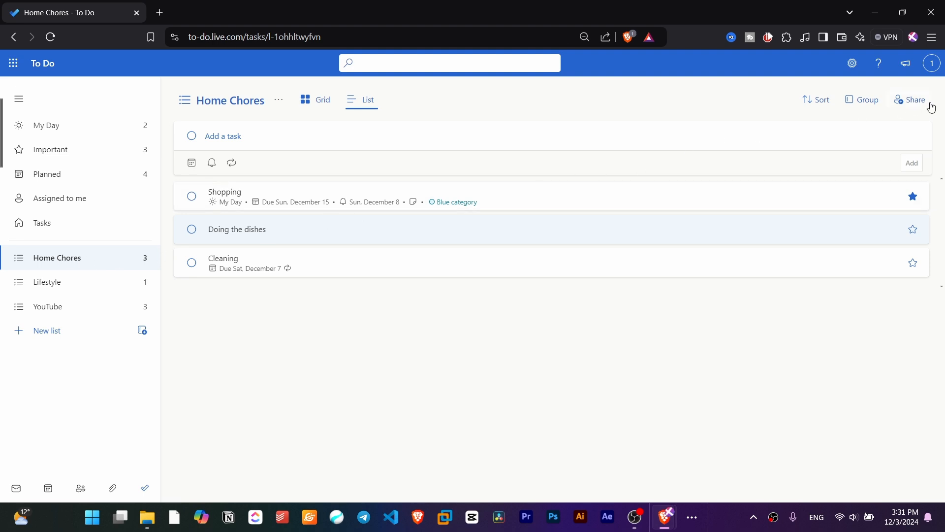
- Share the Home Chores list by creating an invitation link and close the sharing dialog
{"action": "left_click", "coordinate": [911, 105]}
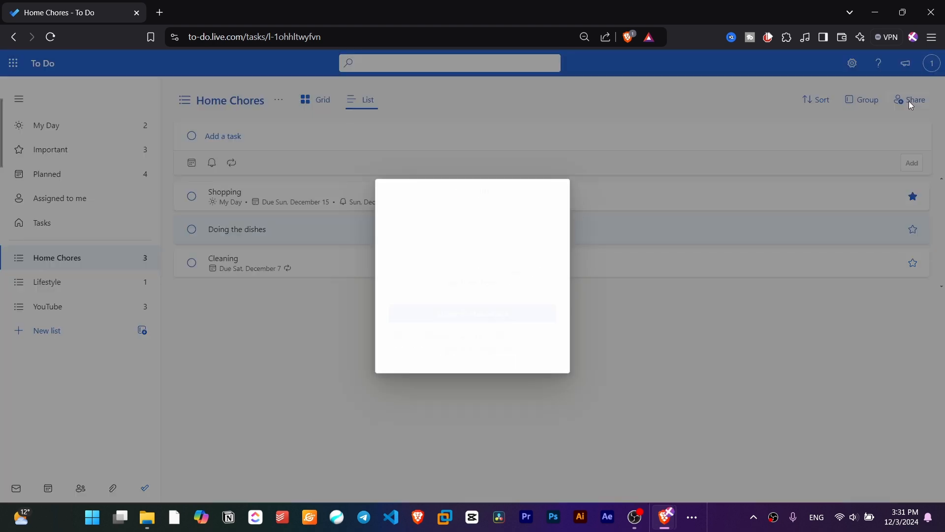
{"action": "left_click", "coordinate": [443, 317]}
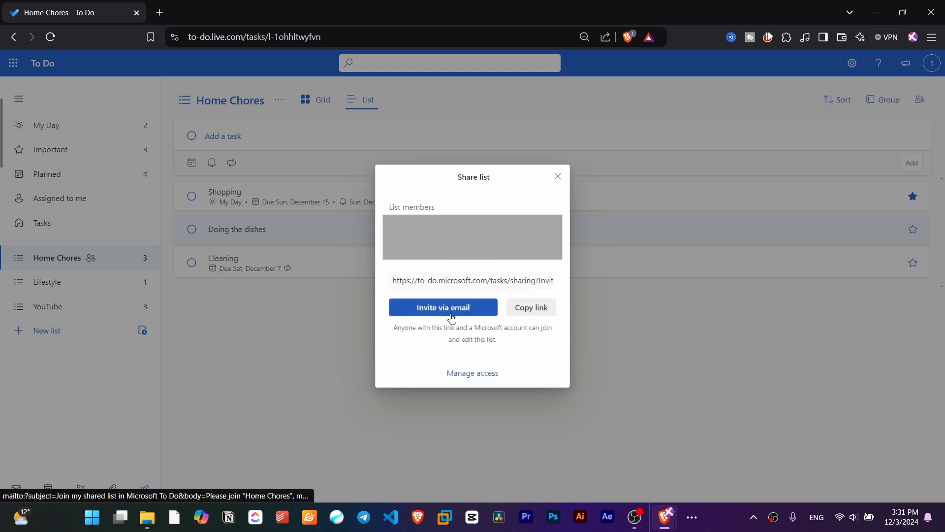
{"action": "left_click", "coordinate": [644, 324]}
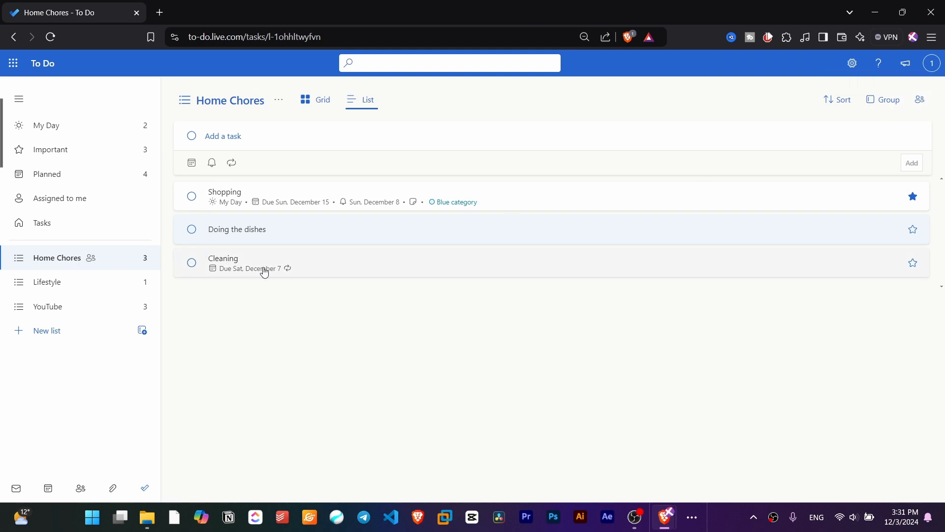
- Assign the Home Chores task Doing the dishes to yourself and view the Assigned to me list
{"action": "left_click", "coordinate": [262, 236]}
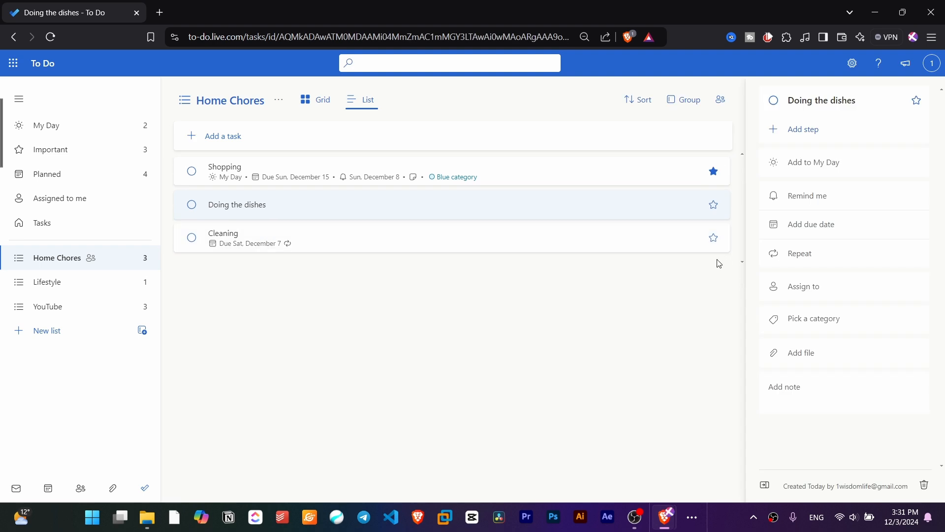
{"action": "left_click", "coordinate": [813, 290]}
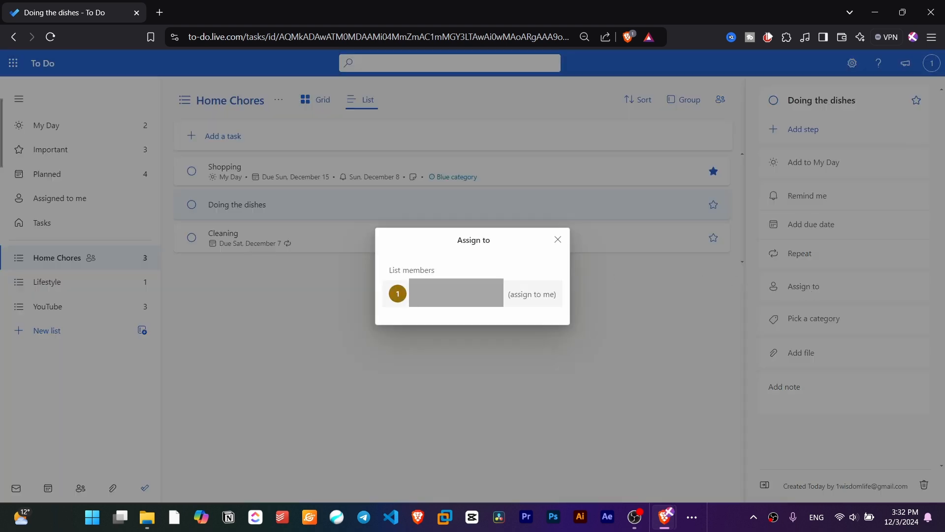
{"action": "left_click", "coordinate": [462, 297]}
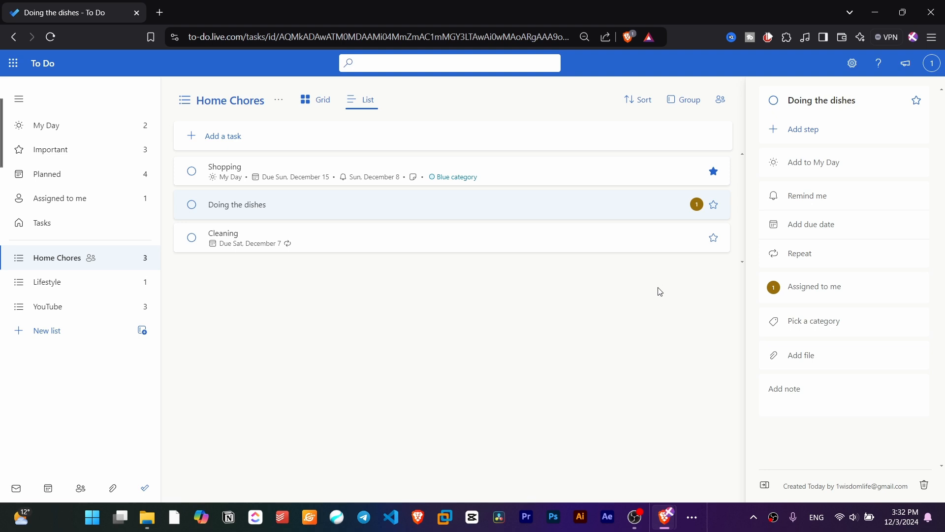
{"action": "left_click", "coordinate": [85, 200]}
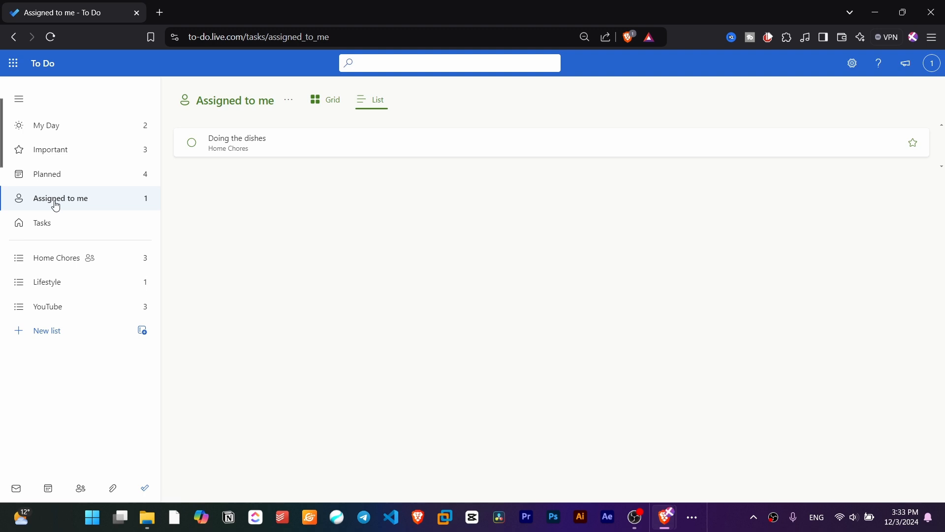
- Open the Tasks list and rename its Shopping task as "Setting the table for meals"
{"action": "left_click", "coordinate": [90, 226]}
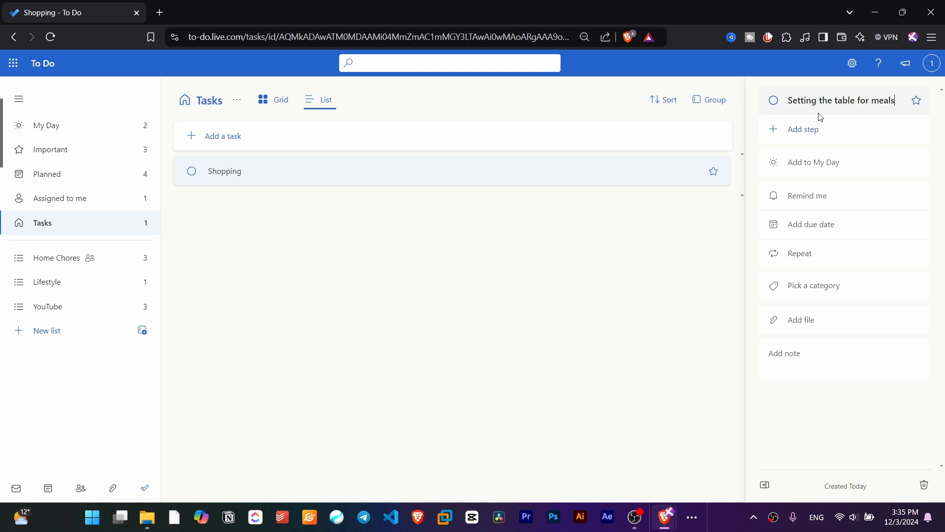
{"action": "left_click", "coordinate": [659, 243]}
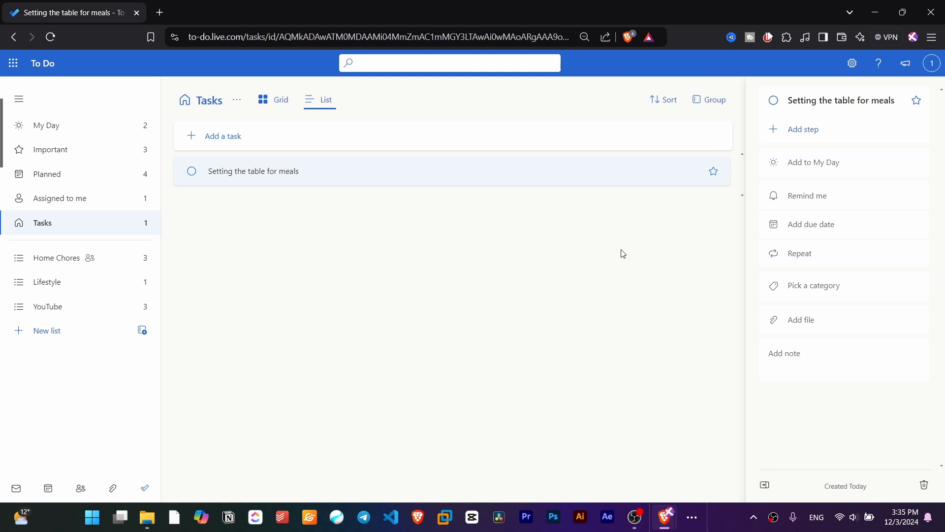
- Move the task Setting the table for meals to the Home Chores list and check both lists
{"action": "right_click", "coordinate": [270, 182]}
{"action": "left_click", "coordinate": [232, 176]}
{"action": "right_click", "coordinate": [206, 174]}
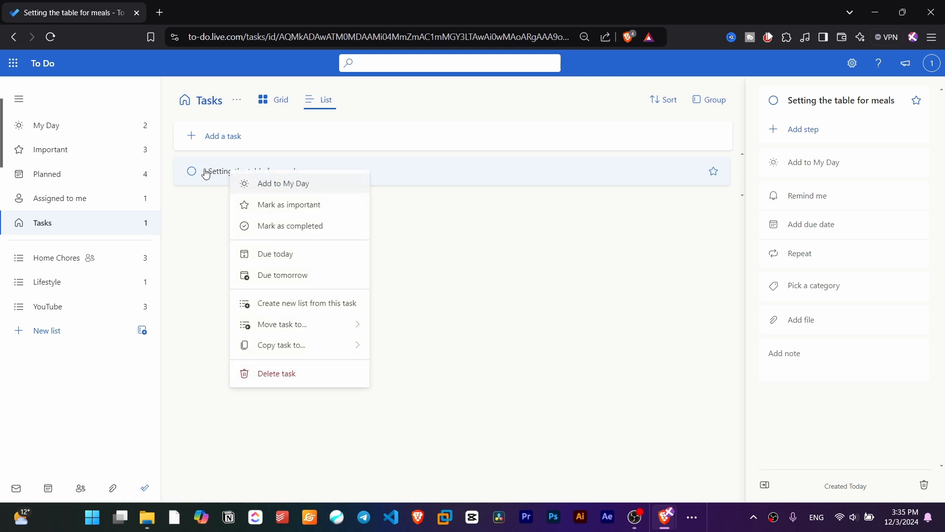
{"action": "mouse_move", "coordinate": [317, 325]}
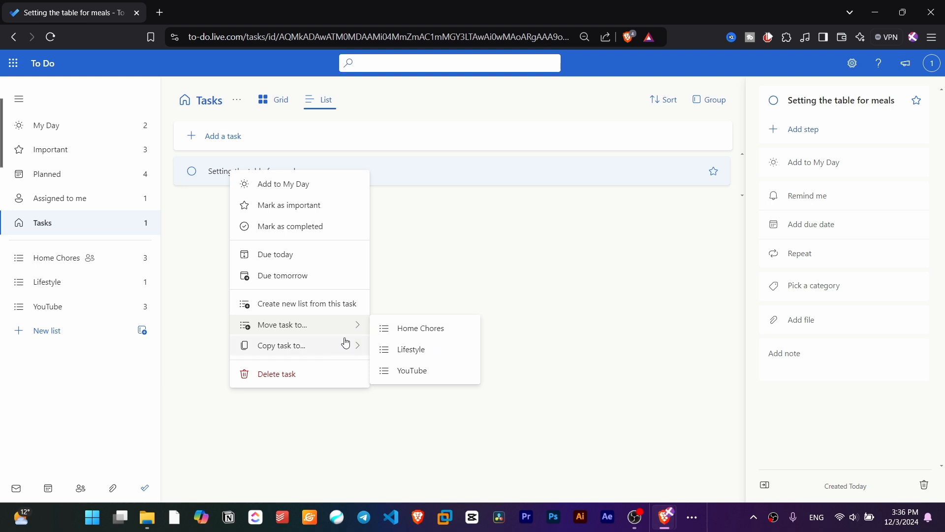
{"action": "left_click", "coordinate": [415, 330]}
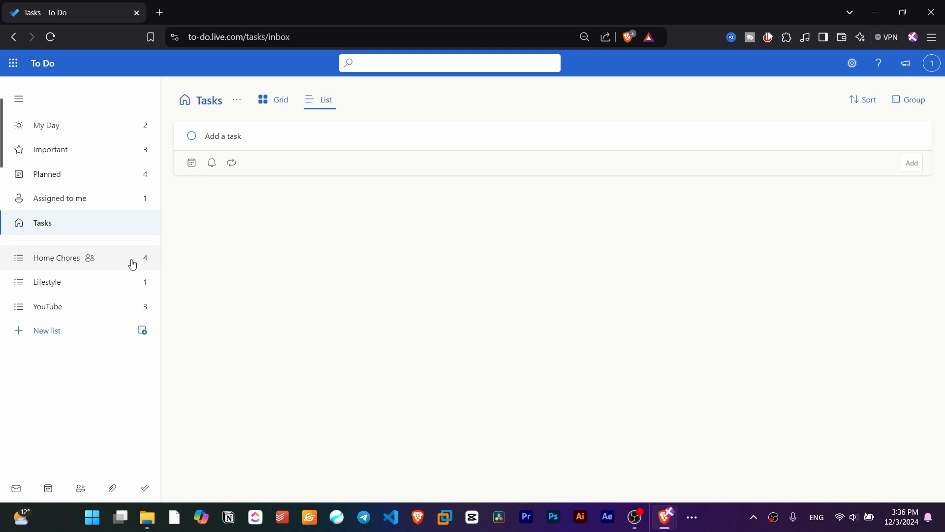
{"action": "left_click", "coordinate": [115, 271]}
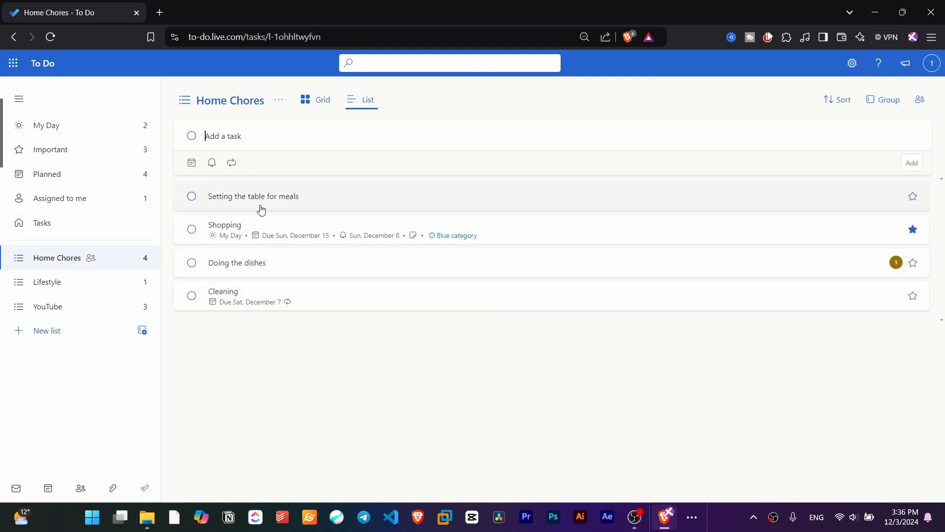
{"action": "left_click", "coordinate": [97, 224]}
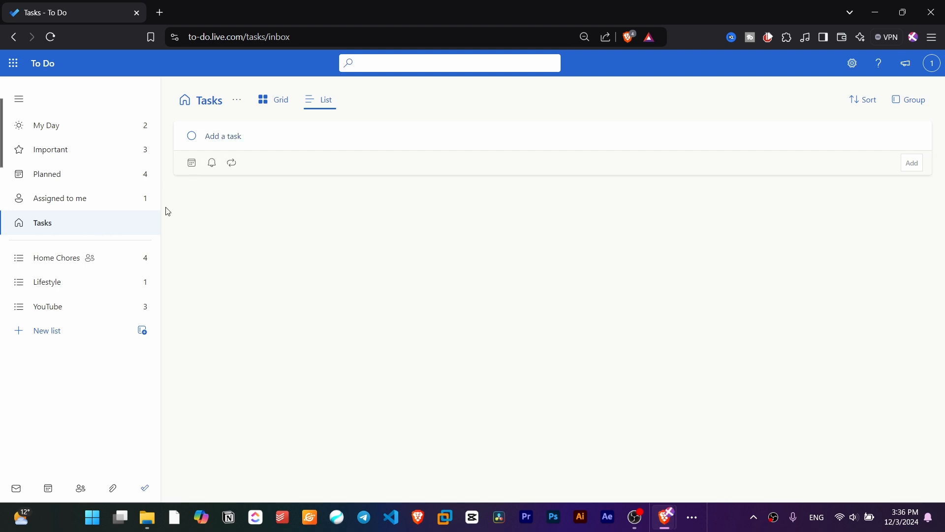
{"action": "left_click", "coordinate": [57, 258]}
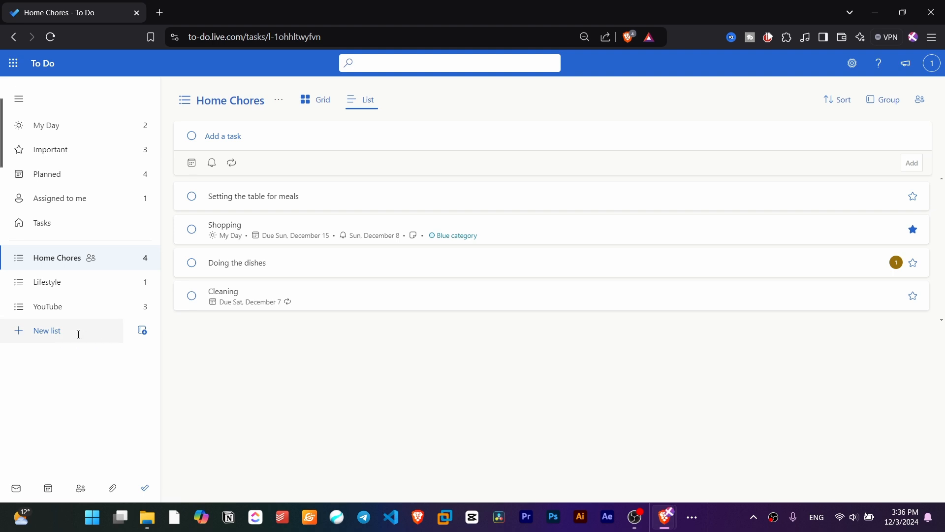
- Create a list group named Lifestyle and move the Lifestyle list into it
{"action": "left_click", "coordinate": [142, 331]}
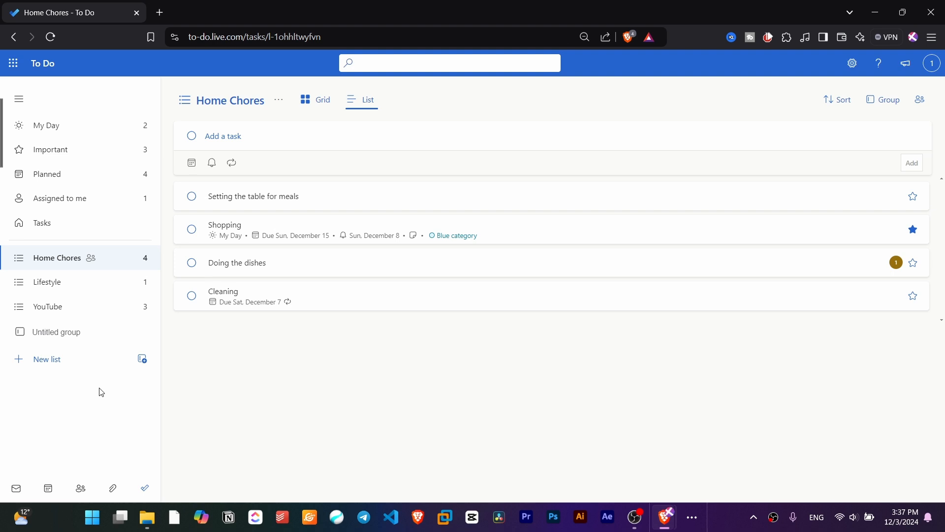
{"action": "type", "text": "Lifestyle"}
{"action": "key", "text": "Return"}
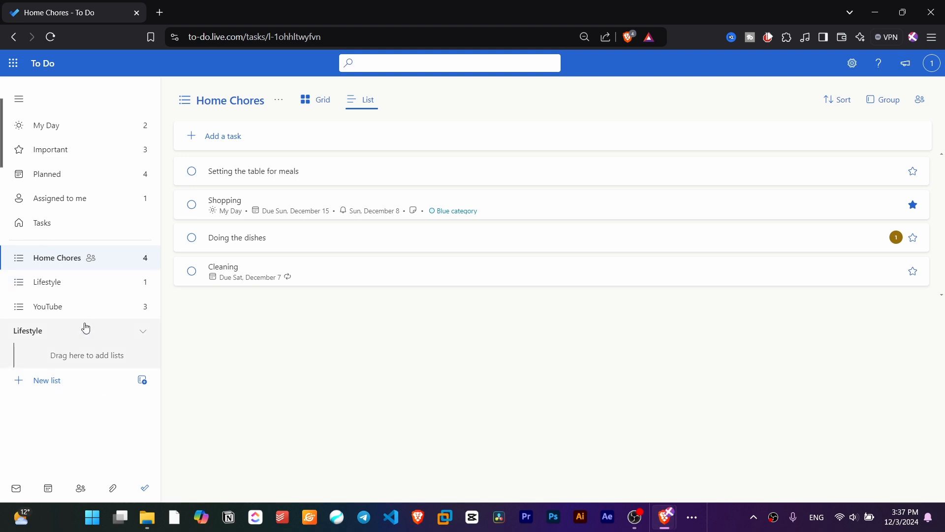
{"action": "left_click_drag", "start_coordinate": [47, 283], "coordinate": [44, 357]}
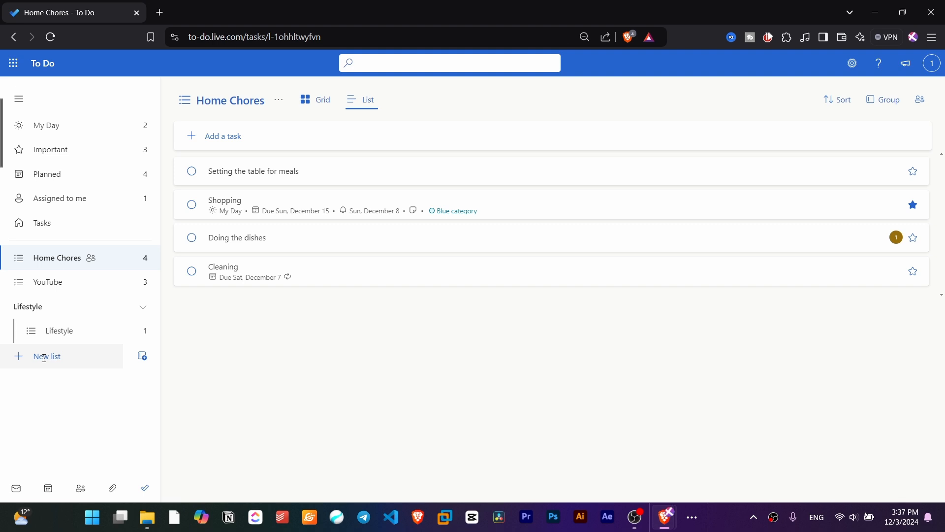
- Create a new list named Nutrition and move it into the Lifestyle group
{"action": "type", "text": "Nutriotio"}
{"action": "key", "text": "BackSpace"}
{"action": "key", "text": "BackSpace"}
{"action": "key", "text": "BackSpace"}
{"action": "key", "text": "BackSpace"}
{"action": "type", "text": "tion"}
{"action": "key", "text": "Return"}
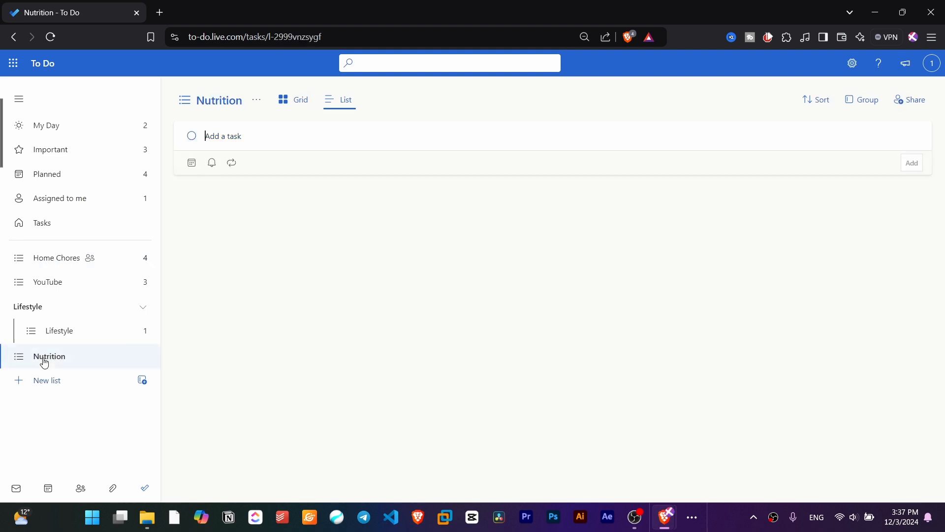
{"action": "left_click_drag", "start_coordinate": [45, 363], "coordinate": [65, 338]}
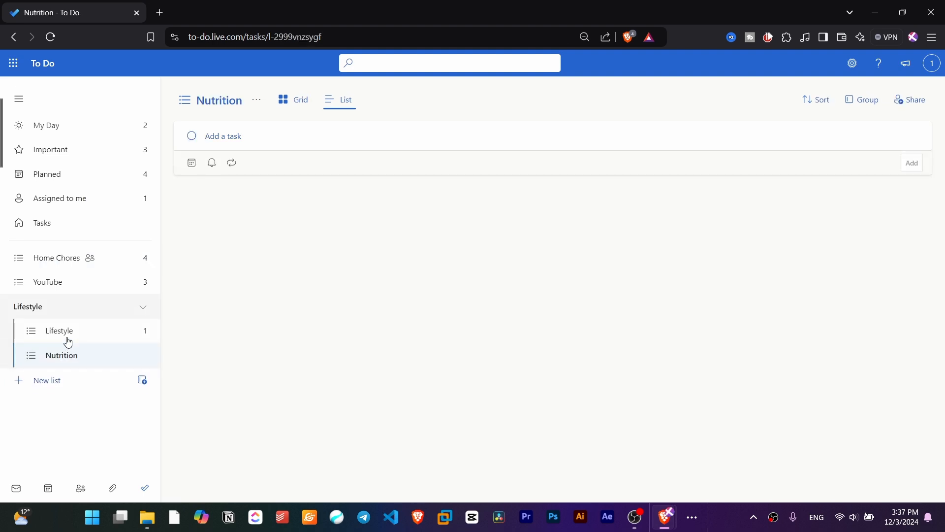
- Create a new list named Sleep and move it into the Lifestyle group
{"action": "left_click", "coordinate": [83, 380]}
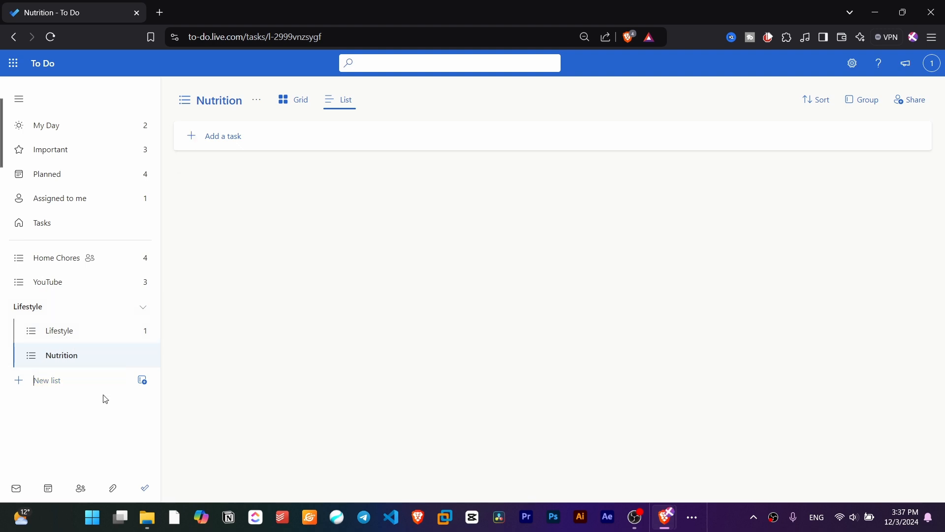
{"action": "type", "text": "Sleep"}
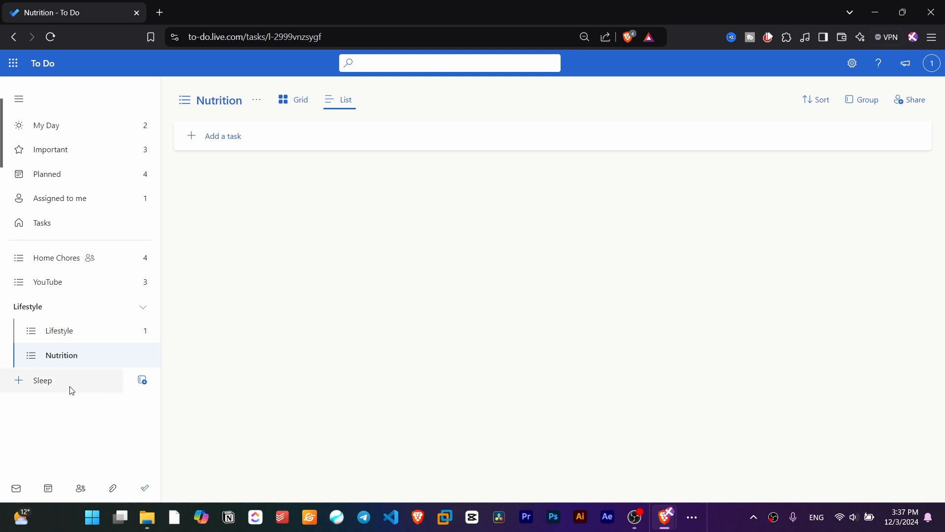
{"action": "key", "text": "Return"}
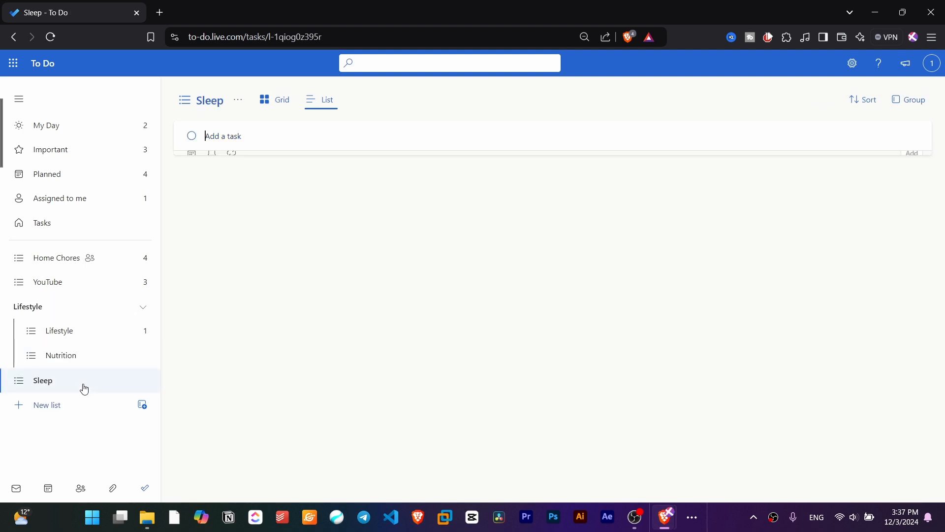
{"action": "left_click_drag", "start_coordinate": [83, 384], "coordinate": [79, 369]}
- Collapse the Lifestyle group, expand it to check its lists, and collapse it again
{"action": "left_click", "coordinate": [142, 307]}
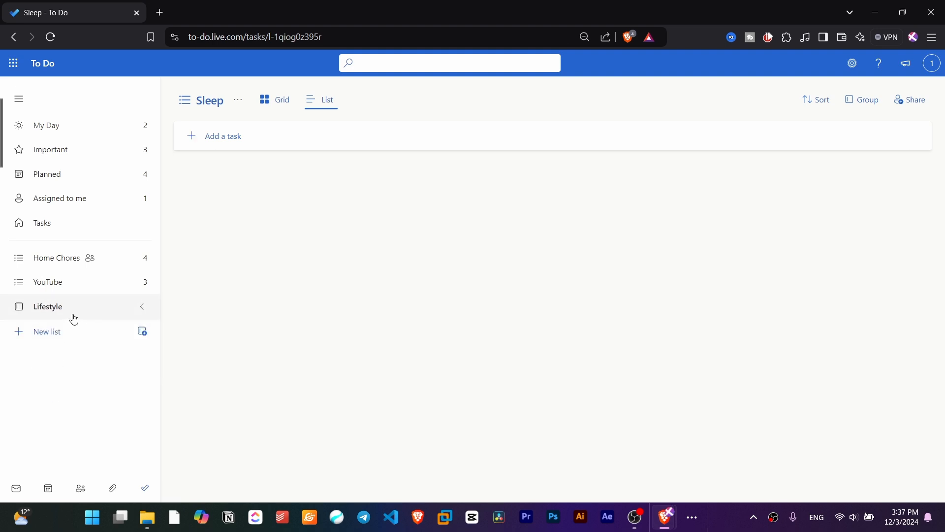
{"action": "left_click", "coordinate": [148, 313]}
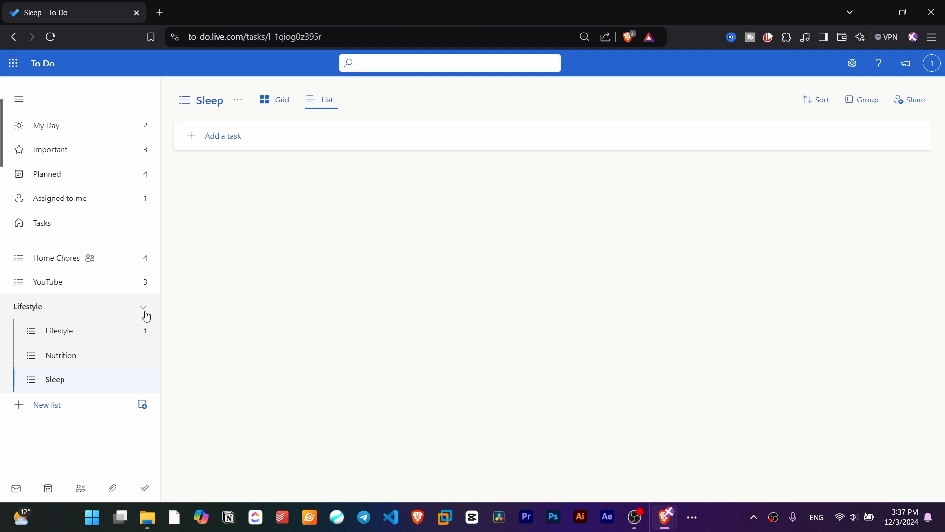
{"action": "left_click", "coordinate": [146, 313]}
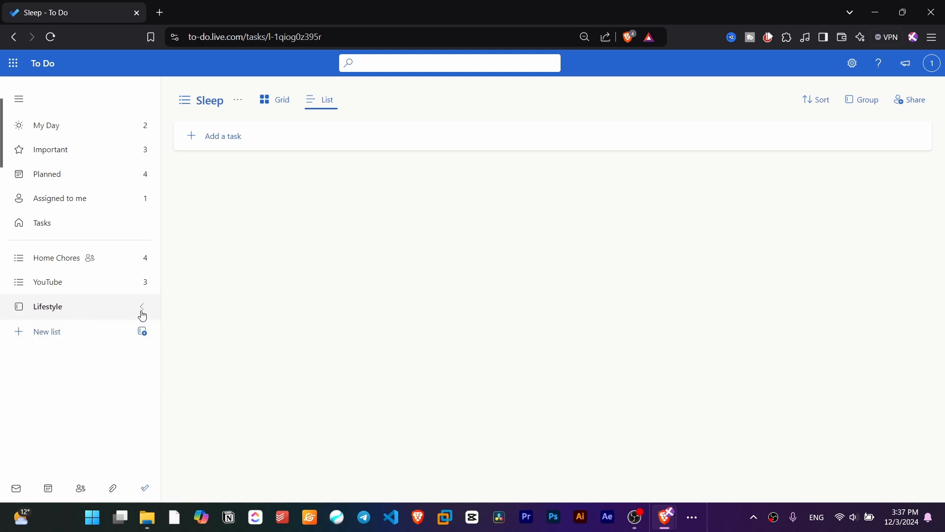
- Expand the Lifestyle group to view its lists and fold it up again
{"action": "left_click", "coordinate": [142, 316]}
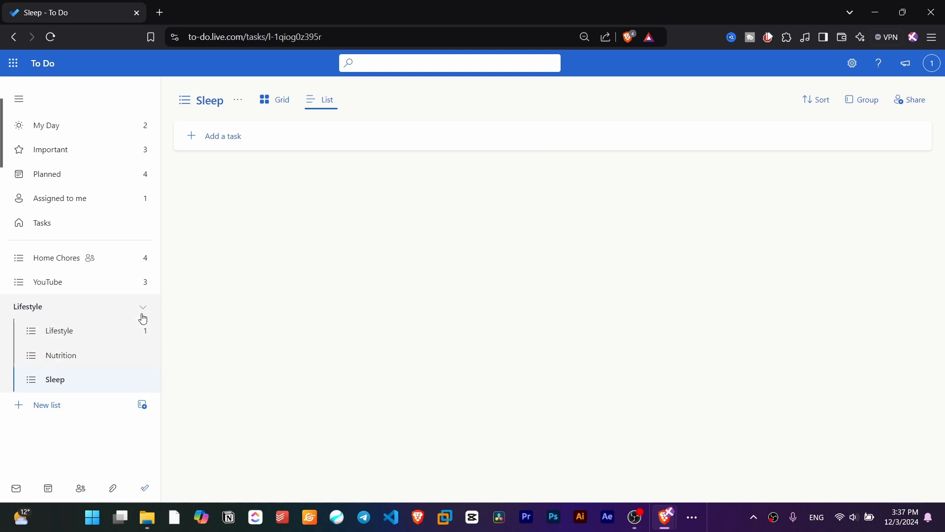
{"action": "left_click", "coordinate": [142, 312]}
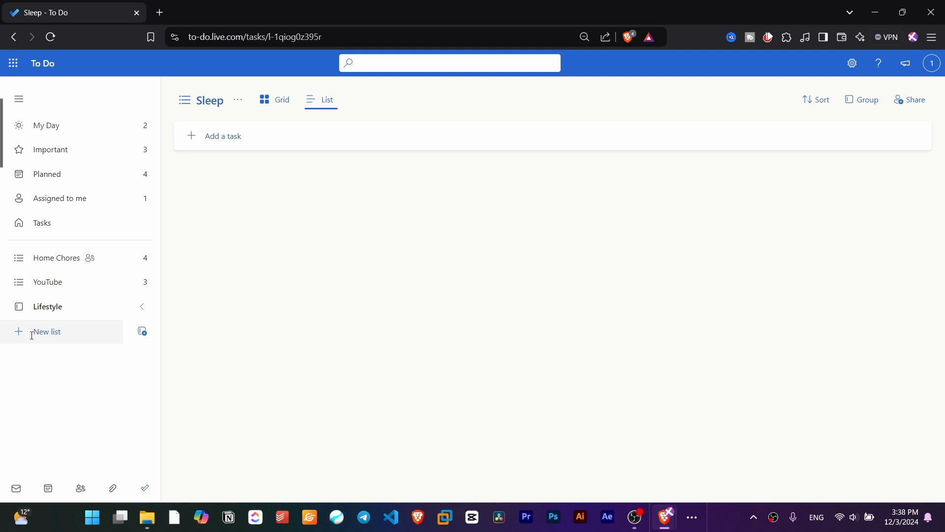
- Open the YouTube list and mark the completed Gathering Information task as not completed
{"action": "left_click", "coordinate": [48, 282]}
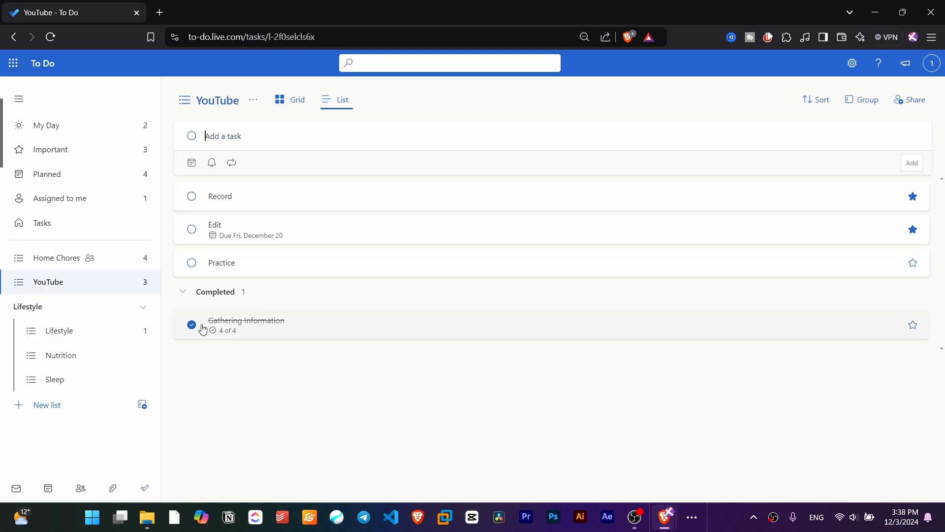
{"action": "left_click", "coordinate": [193, 325]}
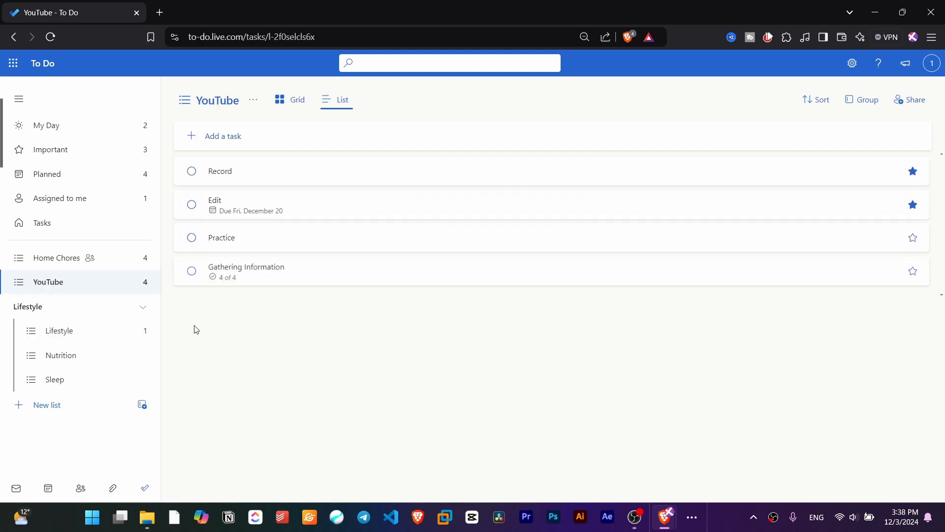
- Look over the sorting options for the YouTube list and sort its tasks alphabetically
{"action": "left_click", "coordinate": [810, 103]}
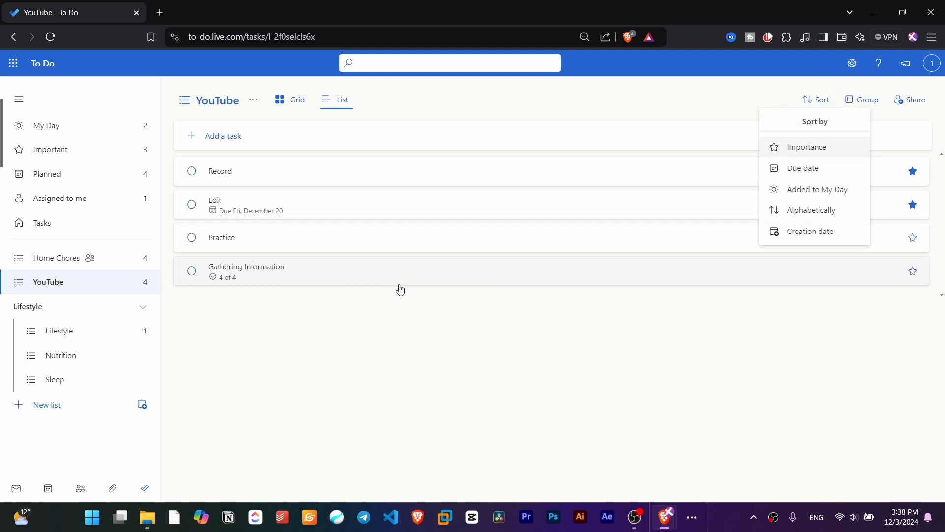
{"action": "left_click", "coordinate": [401, 306]}
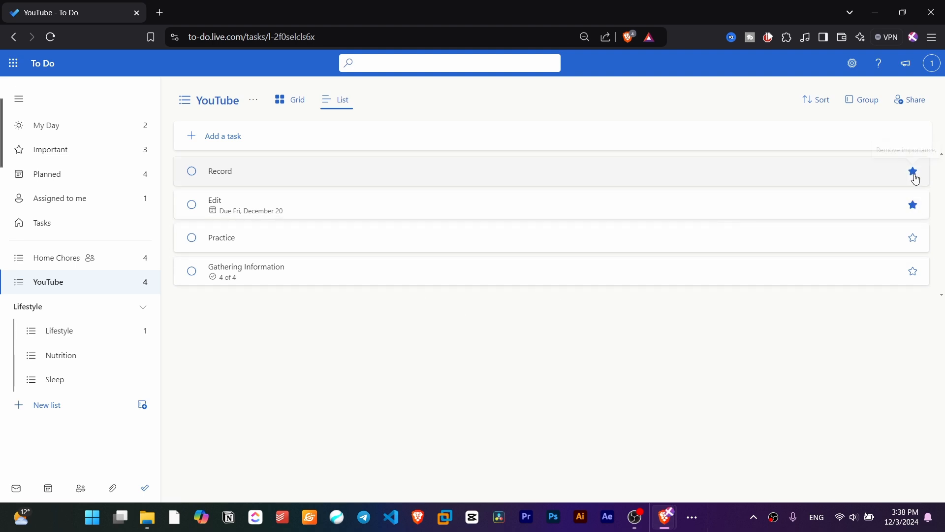
{"action": "left_click", "coordinate": [821, 100]}
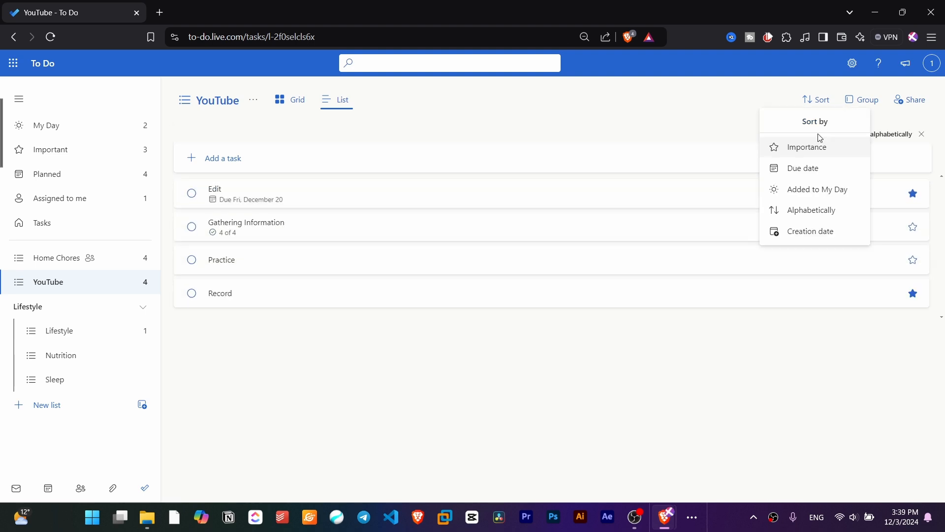
{"action": "left_click", "coordinate": [807, 102]}
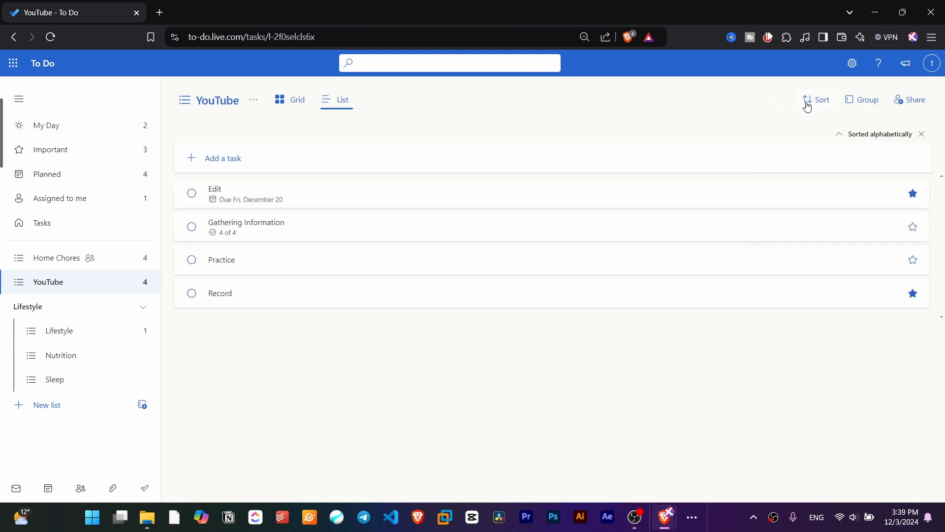
{"action": "left_click", "coordinate": [812, 102]}
{"action": "left_click", "coordinate": [831, 206]}
- Sort the YouTube tasks by creation date, and change the sorting to Added to My Day
{"action": "left_click", "coordinate": [818, 109]}
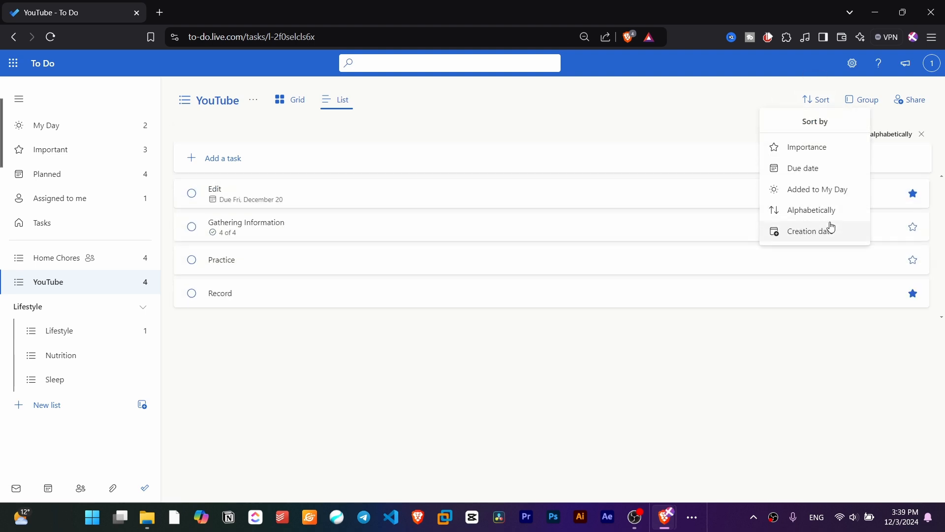
{"action": "left_click", "coordinate": [829, 228]}
{"action": "left_click", "coordinate": [828, 103]}
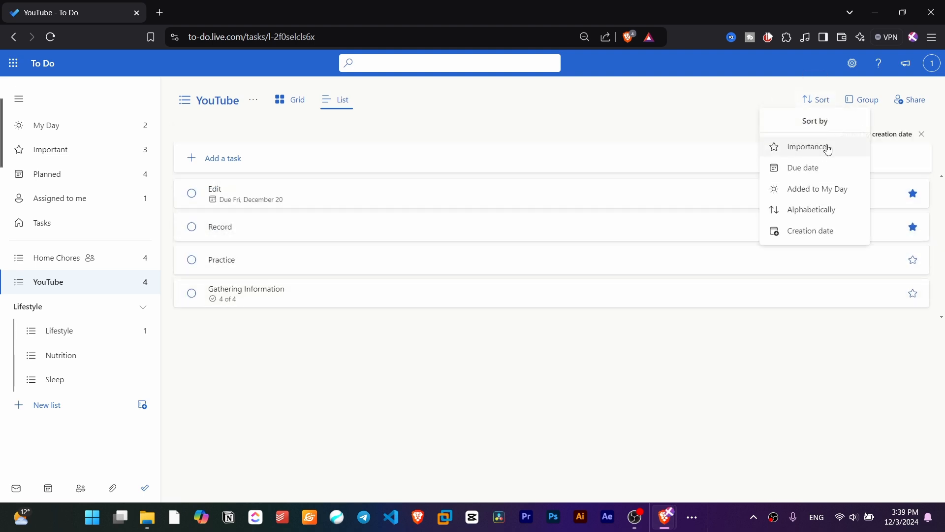
{"action": "left_click", "coordinate": [847, 188]}
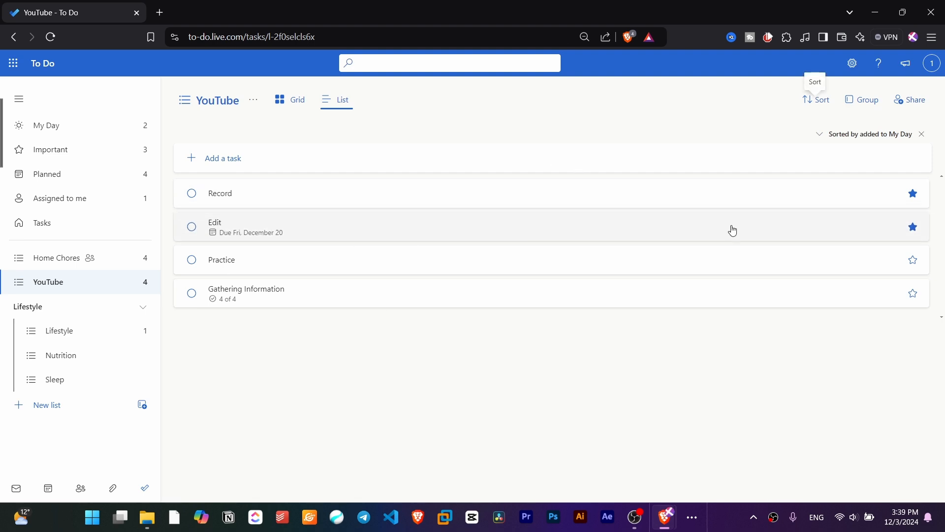
- Check the grouping options for the YouTube list, compare its two views, and leave it in Grid view
{"action": "left_click", "coordinate": [862, 100]}
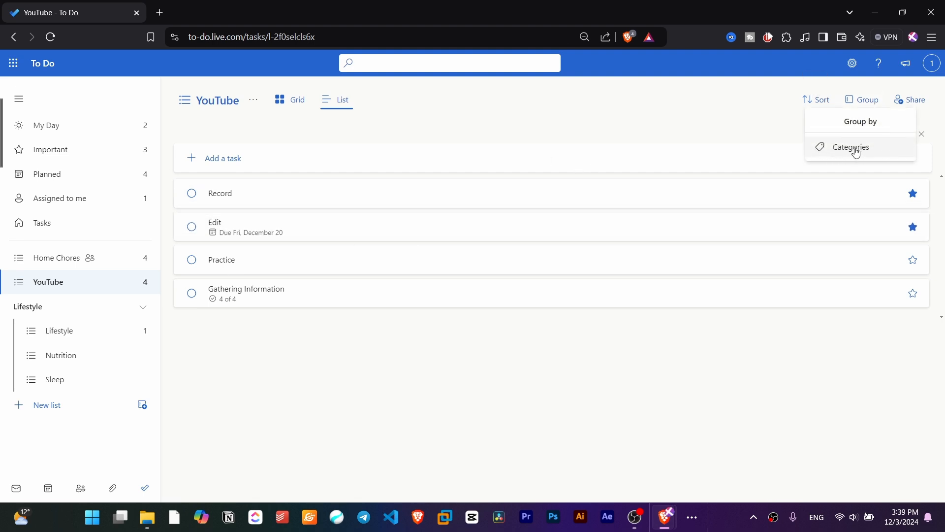
{"action": "left_click", "coordinate": [300, 131]}
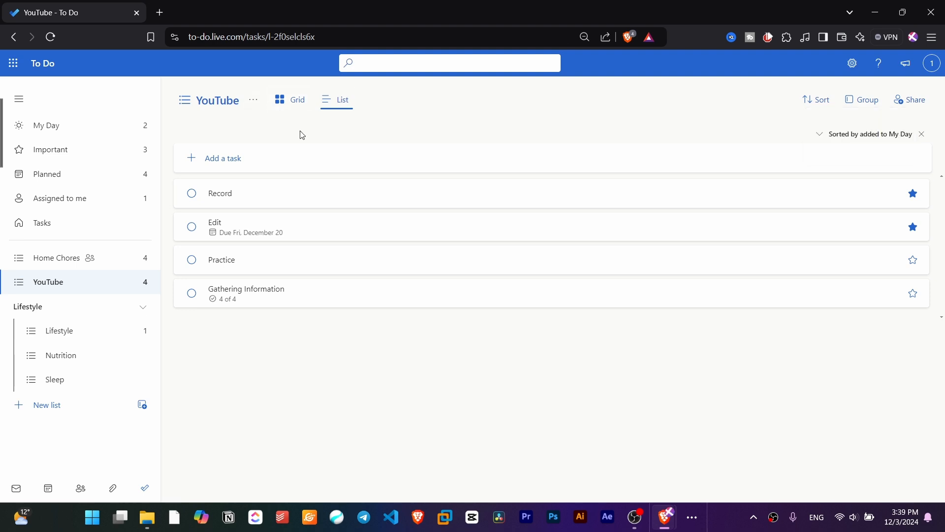
{"action": "left_click", "coordinate": [299, 104]}
{"action": "left_click", "coordinate": [345, 106]}
{"action": "left_click", "coordinate": [309, 103]}
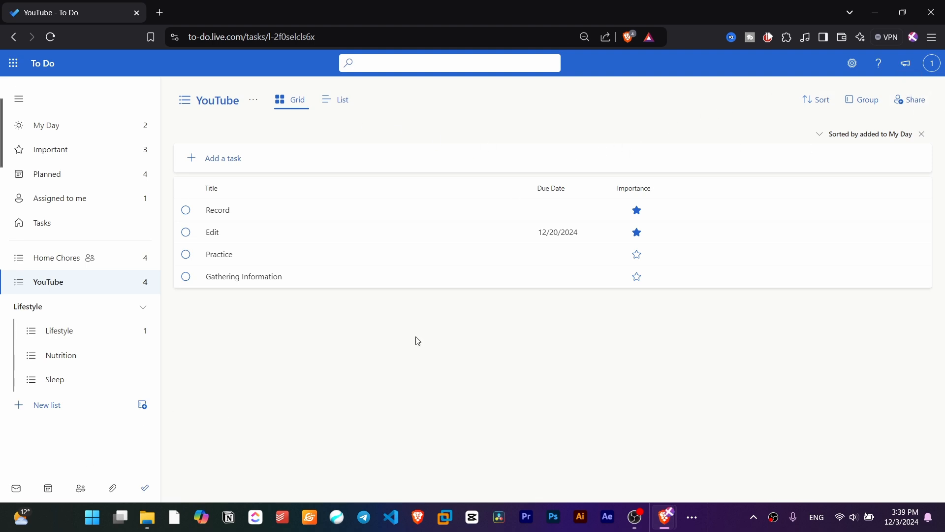
- Open the settings and look through the general and smart list options
{"action": "left_click", "coordinate": [861, 67]}
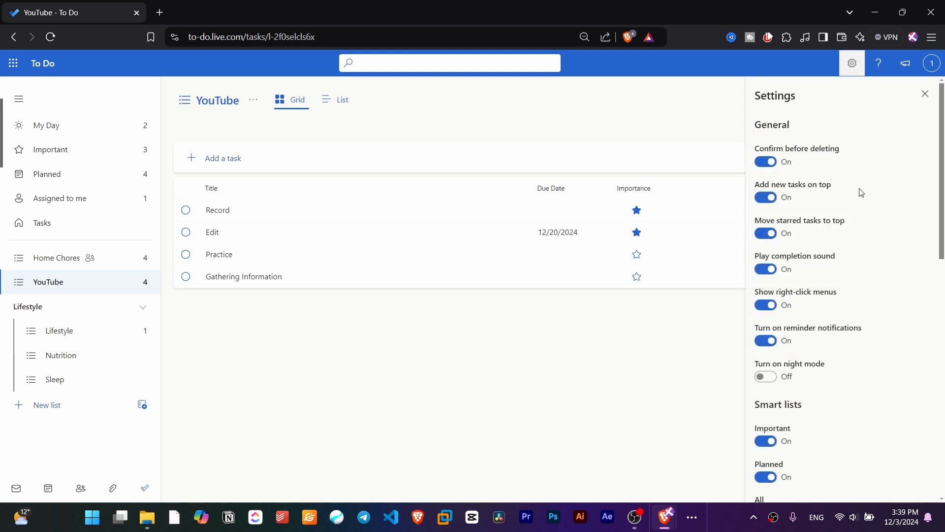
{"action": "scroll", "coordinate": [861, 193], "scroll_direction": "down", "scroll_amount": 2}
{"action": "scroll", "coordinate": [860, 193], "scroll_direction": "up", "scroll_amount": 2}
{"action": "scroll", "coordinate": [855, 179], "scroll_direction": "down", "scroll_amount": 15}
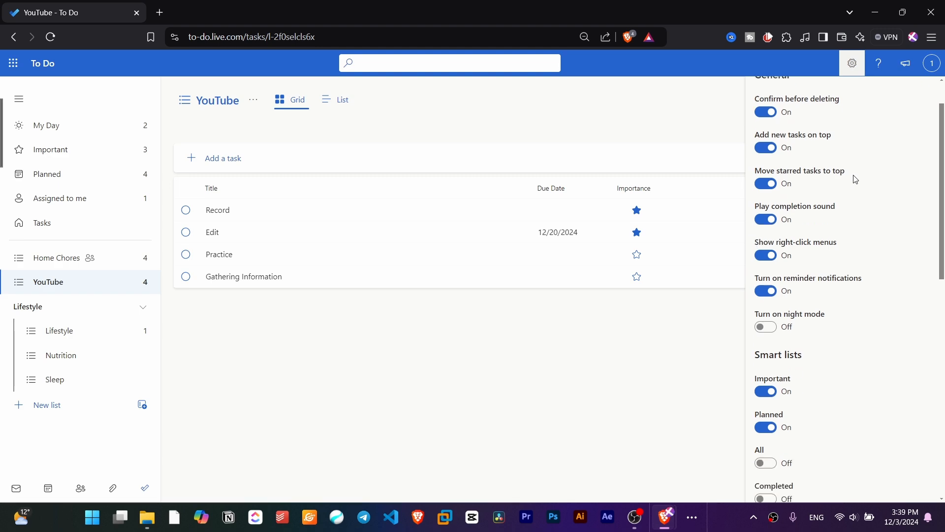
{"action": "scroll", "coordinate": [835, 277], "scroll_direction": "up", "scroll_amount": 15}
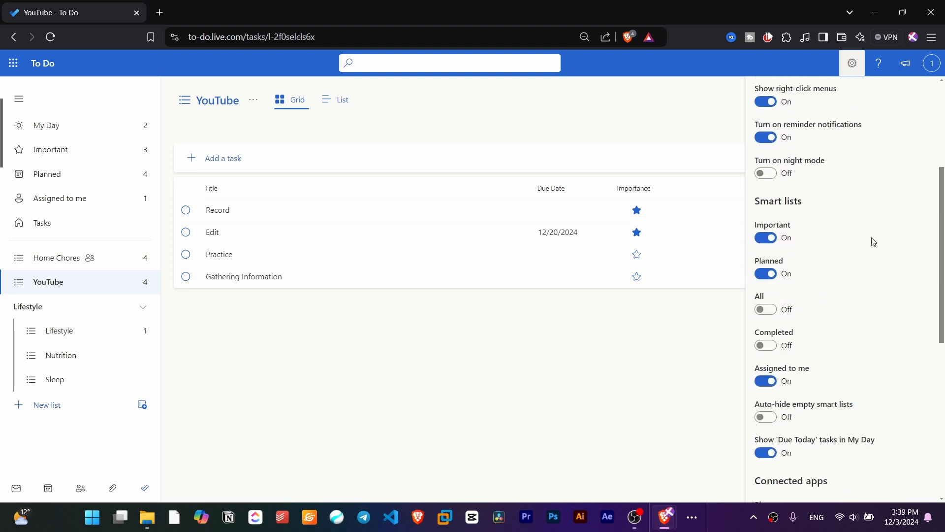
- Try night mode by switching it on and off twice to compare the dark and light appearance
{"action": "left_click", "coordinate": [768, 377]}
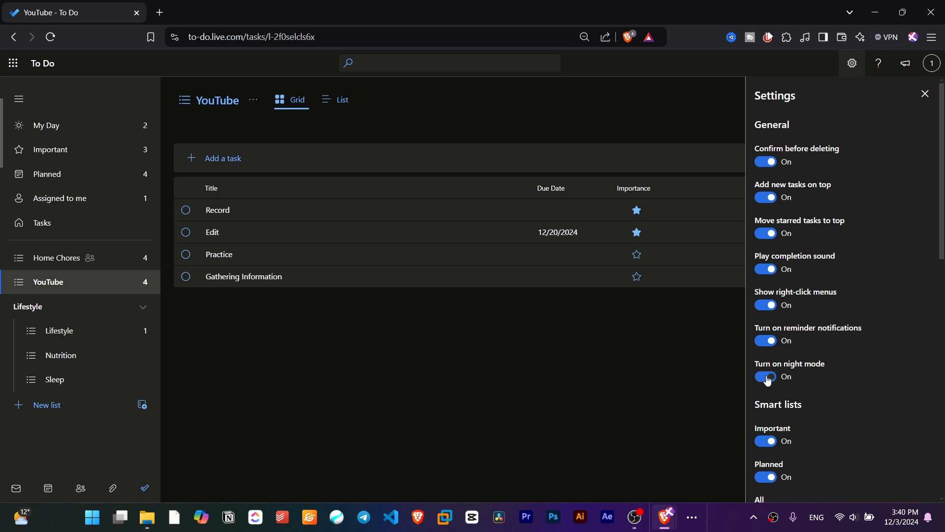
{"action": "left_click", "coordinate": [767, 378]}
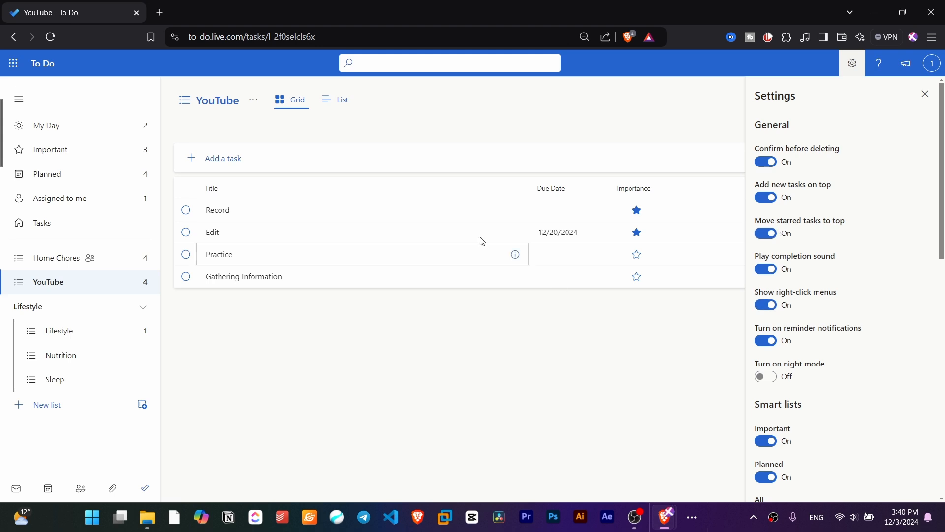
{"action": "left_click", "coordinate": [770, 382]}
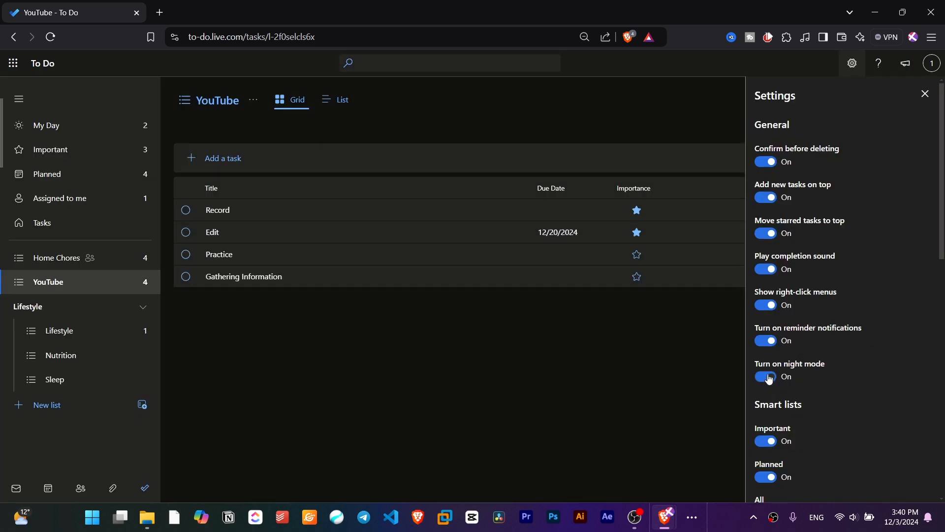
{"action": "left_click", "coordinate": [769, 382]}
- Turn the Important smart list off and back on to see its effect on the list sidebar
{"action": "scroll", "coordinate": [786, 358], "scroll_direction": "down", "scroll_amount": 1}
{"action": "scroll", "coordinate": [788, 308], "scroll_direction": "down", "scroll_amount": 1}
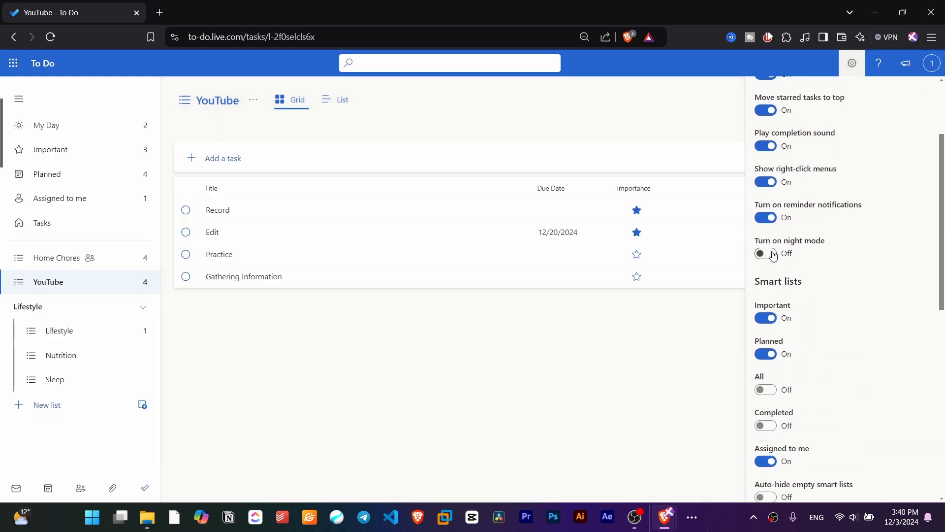
{"action": "scroll", "coordinate": [804, 270], "scroll_direction": "down", "scroll_amount": 1}
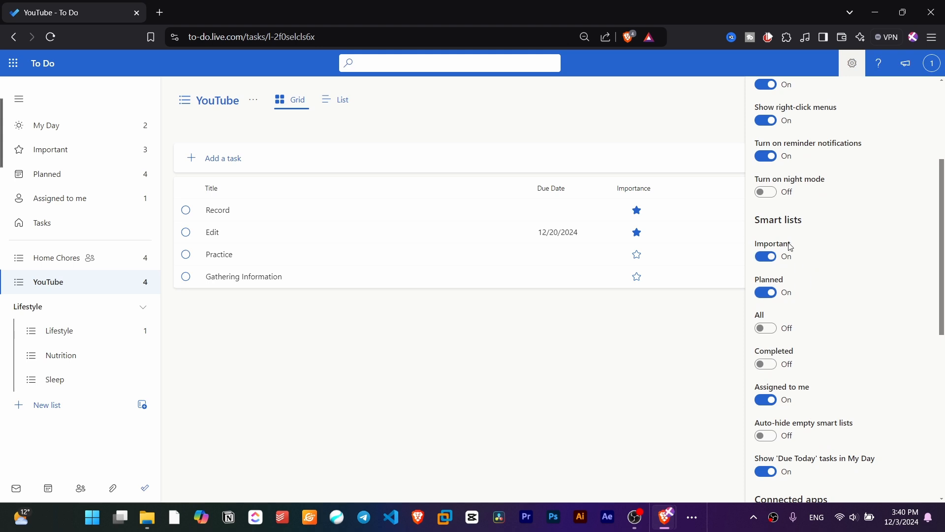
{"action": "scroll", "coordinate": [788, 246], "scroll_direction": "up", "scroll_amount": 2}
{"action": "scroll", "coordinate": [784, 242], "scroll_direction": "down", "scroll_amount": 1}
{"action": "scroll", "coordinate": [786, 260], "scroll_direction": "down", "scroll_amount": 2}
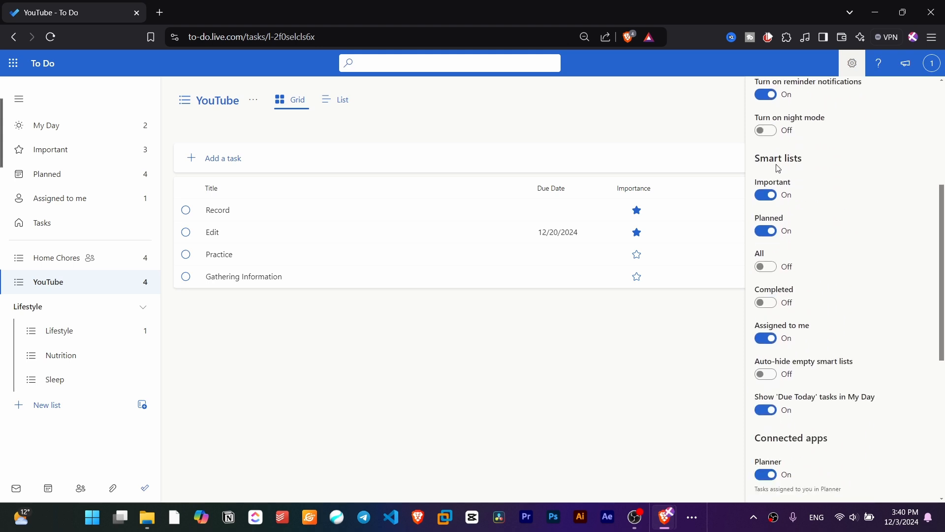
{"action": "left_click", "coordinate": [774, 199]}
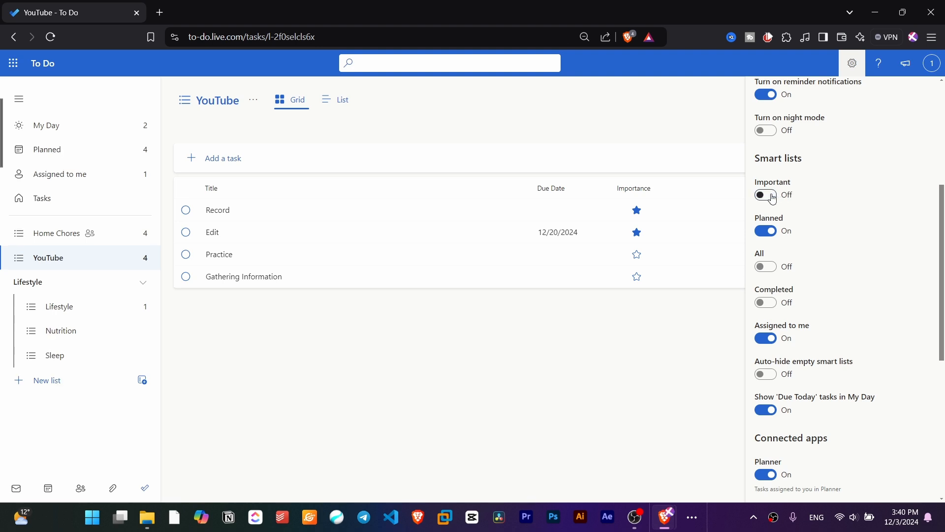
{"action": "left_click", "coordinate": [773, 197]}
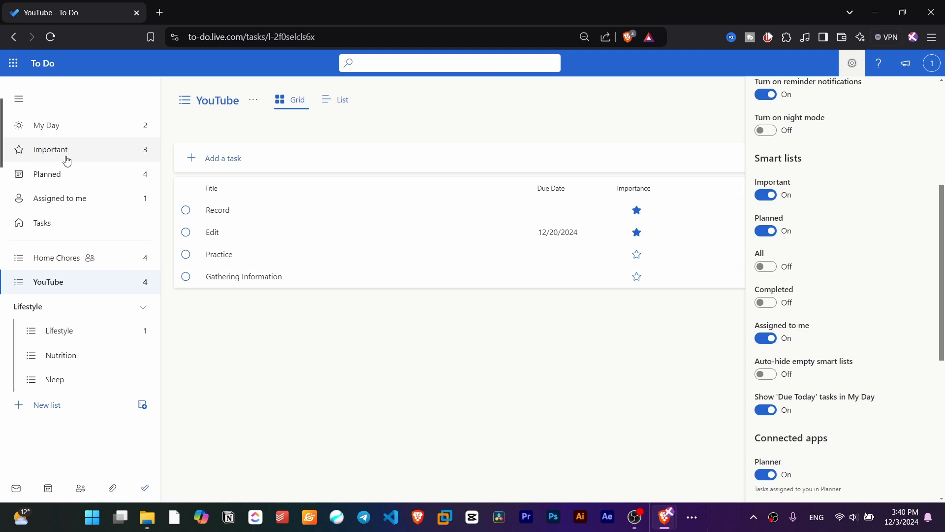
{"action": "left_click", "coordinate": [772, 198]}
{"action": "left_click", "coordinate": [771, 197]}
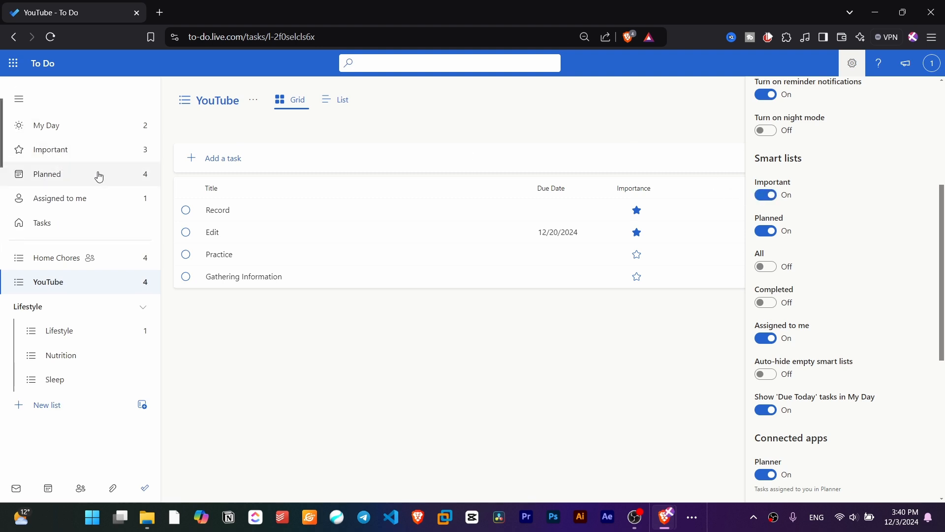
- Turn on the All and Completed smart lists, look over the remaining settings, and close the settings
{"action": "left_click", "coordinate": [773, 272]}
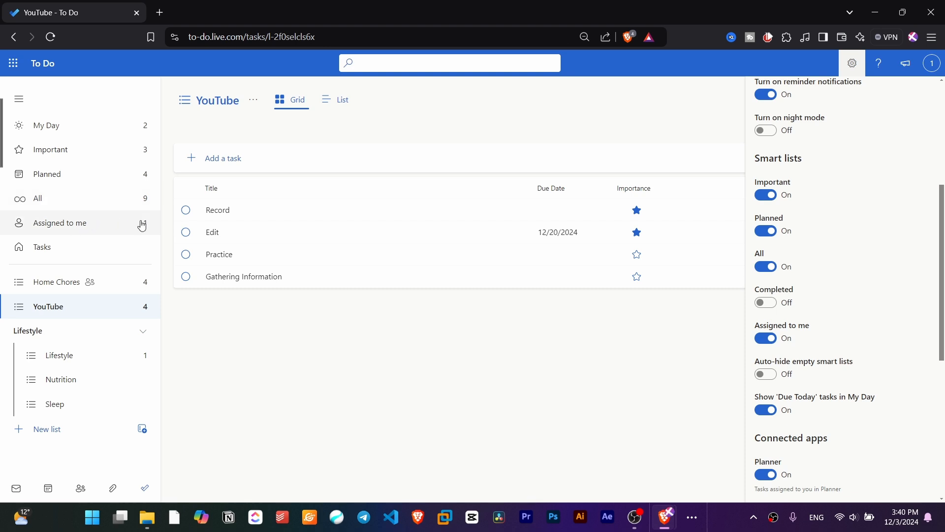
{"action": "left_click", "coordinate": [766, 303]}
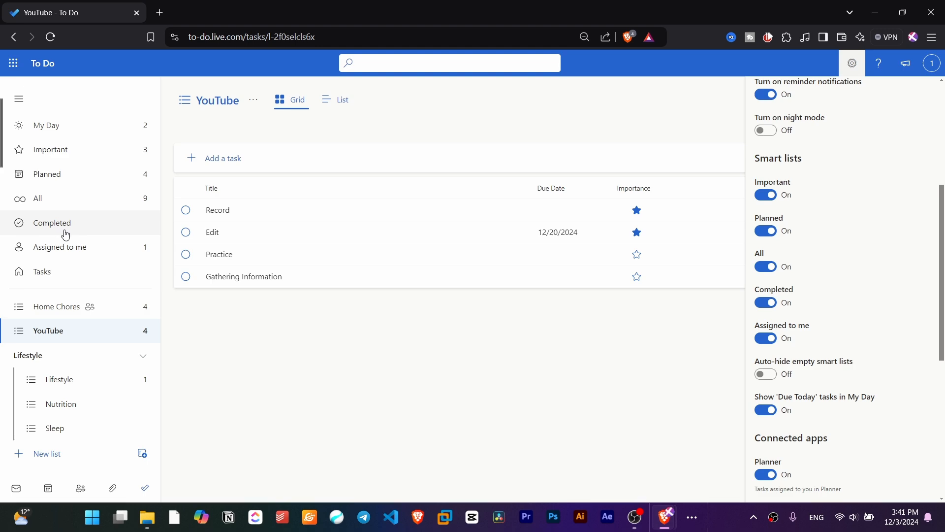
{"action": "scroll", "coordinate": [778, 314], "scroll_direction": "down", "scroll_amount": 4}
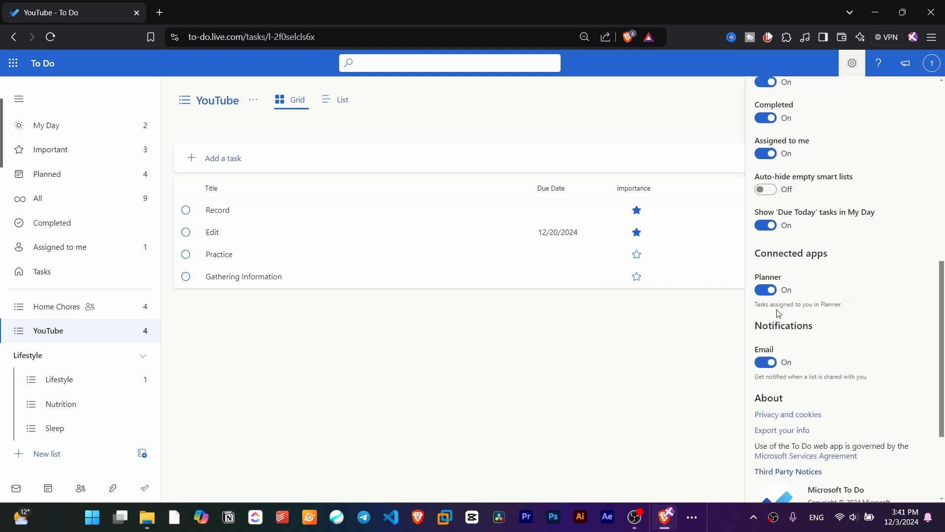
{"action": "scroll", "coordinate": [779, 315], "scroll_direction": "down", "scroll_amount": 2}
{"action": "scroll", "coordinate": [779, 311], "scroll_direction": "up", "scroll_amount": 4}
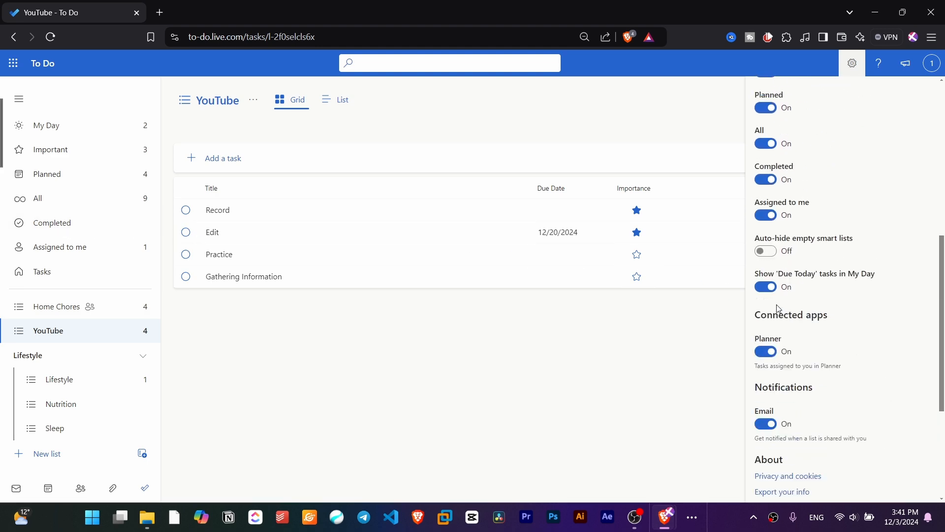
{"action": "scroll", "coordinate": [778, 307], "scroll_direction": "up", "scroll_amount": 8}
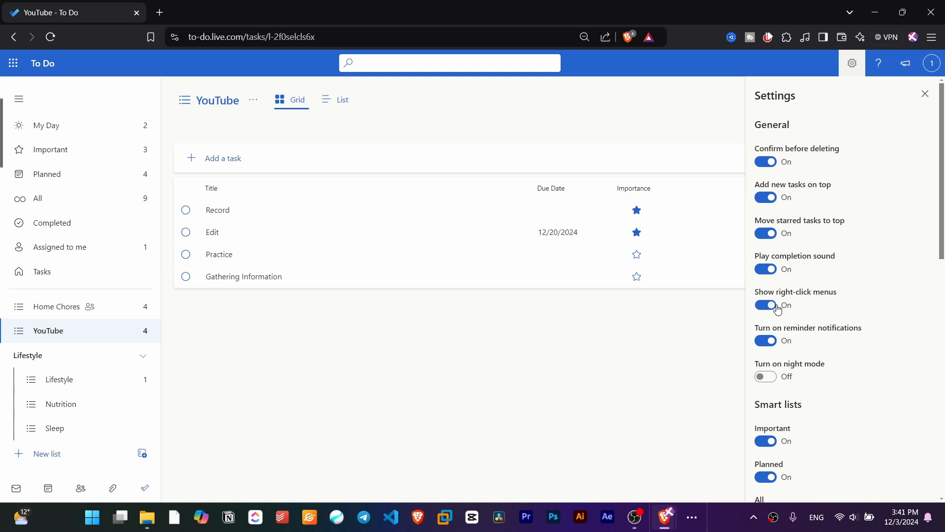
{"action": "scroll", "coordinate": [777, 309], "scroll_direction": "down", "scroll_amount": 1}
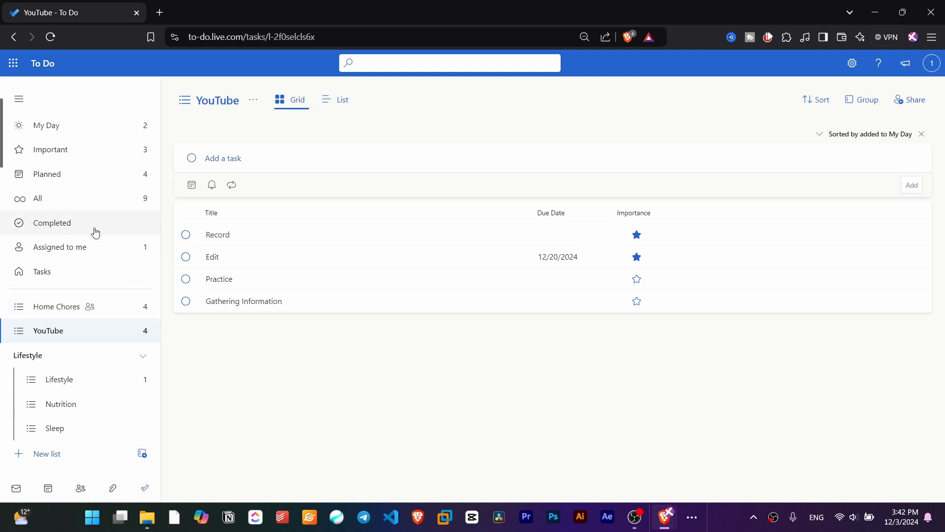
- Mark the Record task in the YouTube list as completed, and view the Completed and All smart lists
{"action": "left_click", "coordinate": [186, 236]}
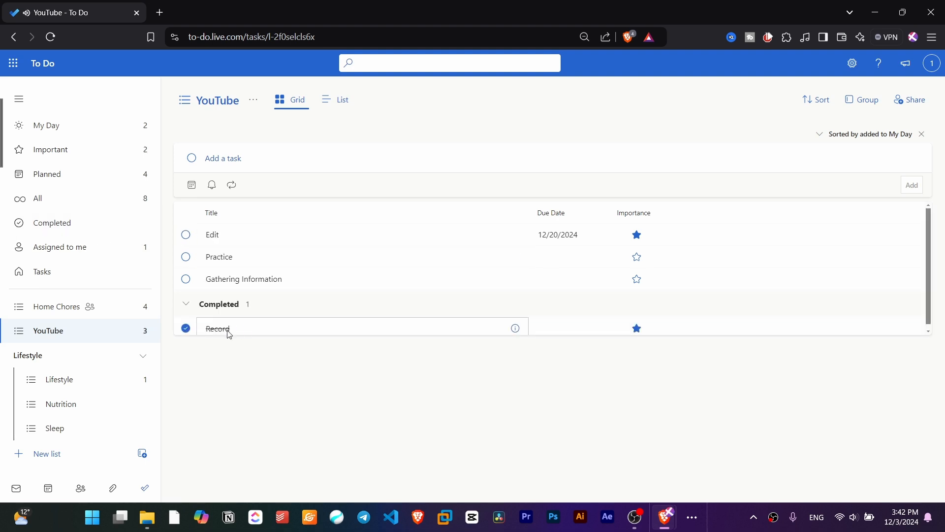
{"action": "left_click", "coordinate": [53, 226]}
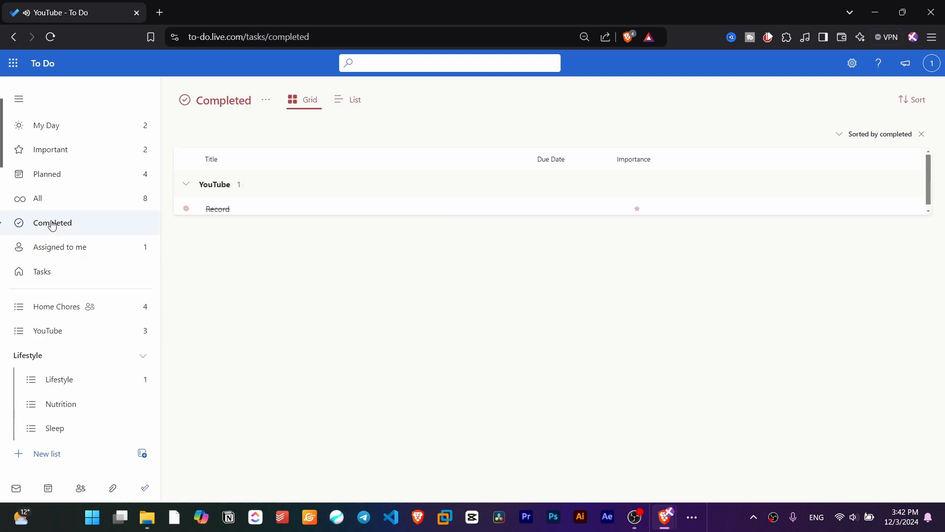
{"action": "left_click", "coordinate": [94, 201]}
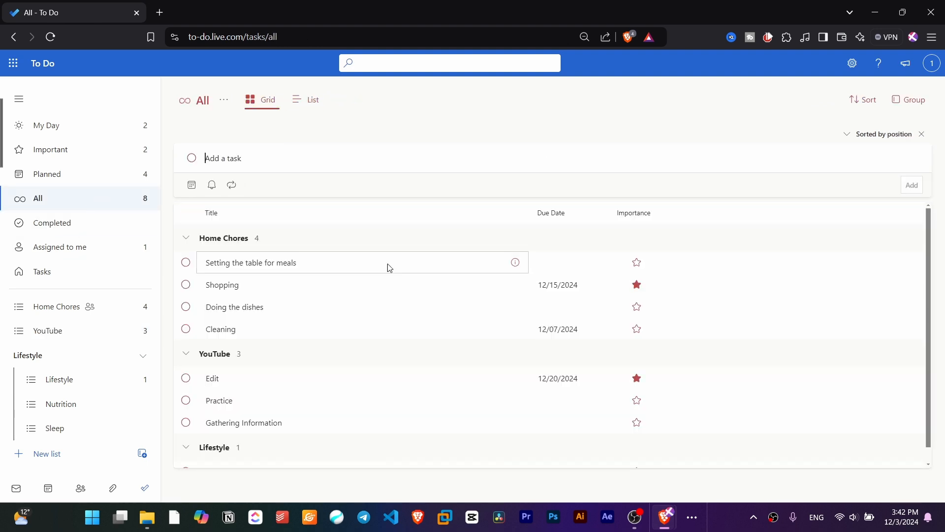
- Look through the tasks grouped by list in the All smart list, down to the Lifestyle tasks
{"action": "scroll", "coordinate": [295, 295], "scroll_direction": "down", "scroll_amount": 1}
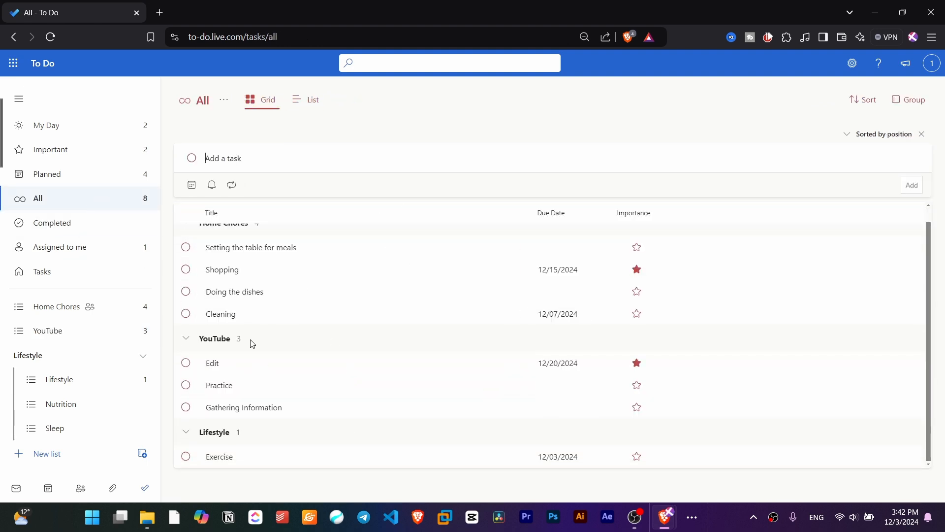
{"action": "scroll", "coordinate": [361, 307], "scroll_direction": "up", "scroll_amount": 1}
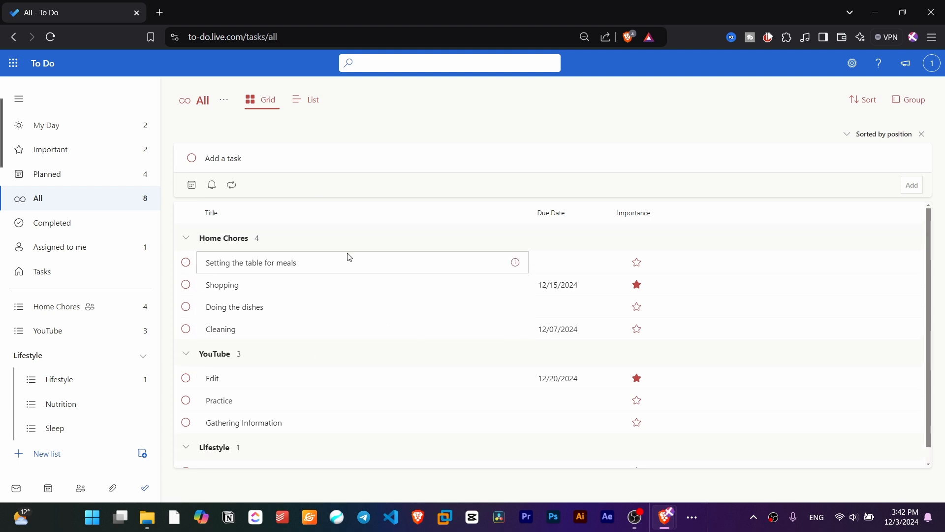
{"action": "scroll", "coordinate": [255, 258], "scroll_direction": "down", "scroll_amount": 1}
{"action": "scroll", "coordinate": [232, 246], "scroll_direction": "up", "scroll_amount": 1}
{"action": "scroll", "coordinate": [224, 320], "scroll_direction": "down", "scroll_amount": 1}
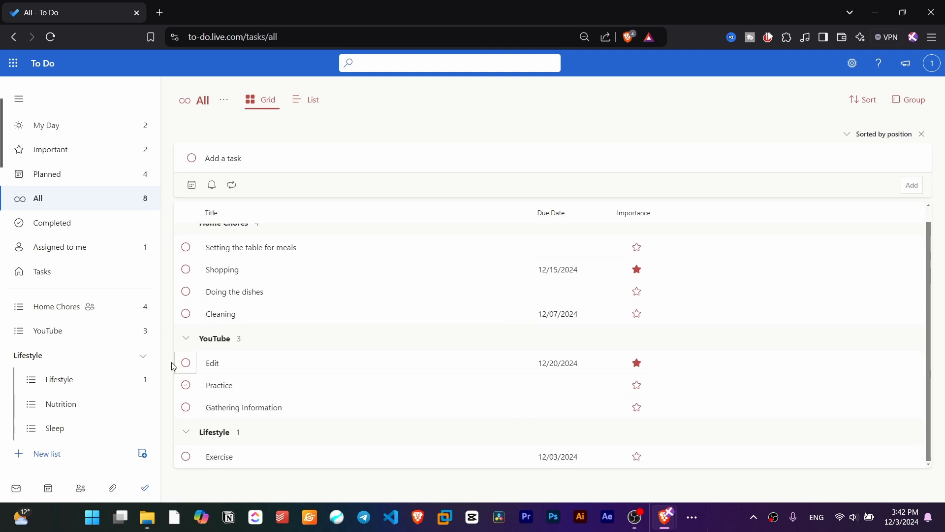
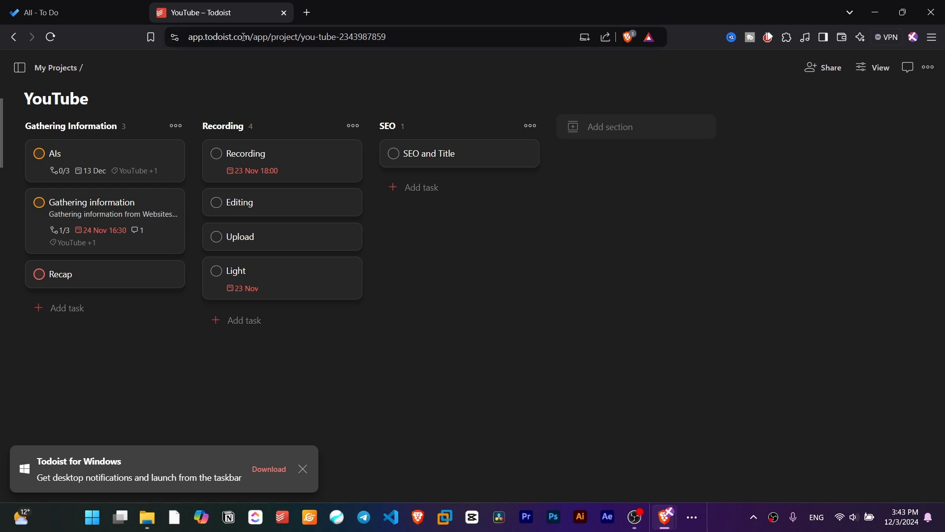
- In Todoist, dismiss the Windows app download notice and open the Copy of YouTube project from My Projects
{"action": "left_click", "coordinate": [303, 469]}
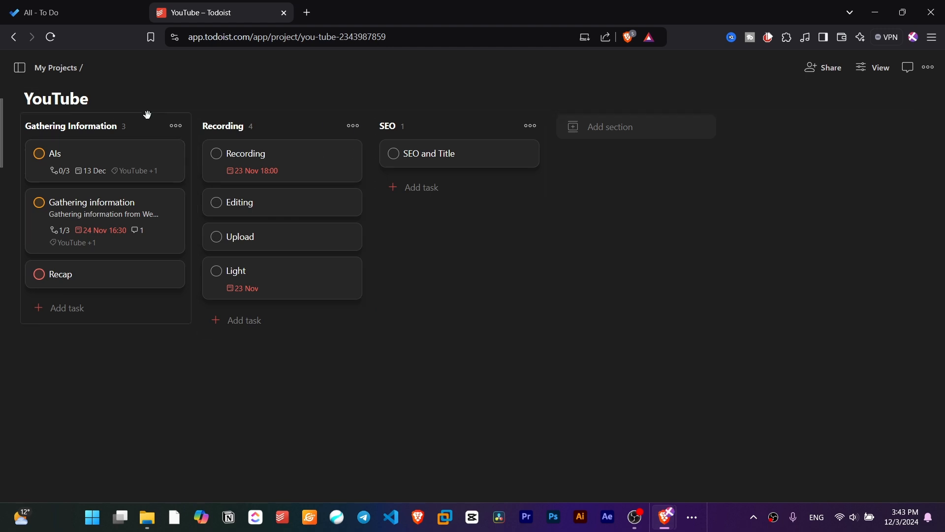
{"action": "left_click", "coordinate": [59, 67]}
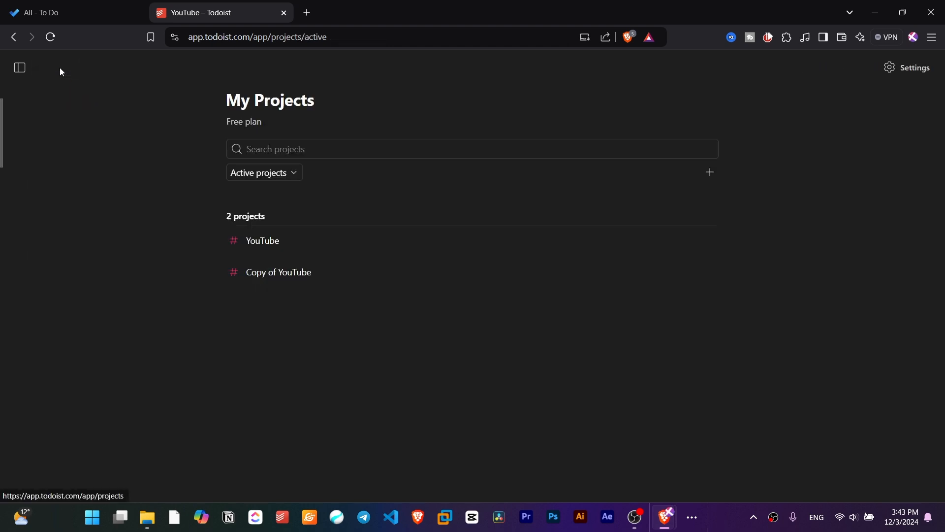
{"action": "left_click", "coordinate": [294, 271]}
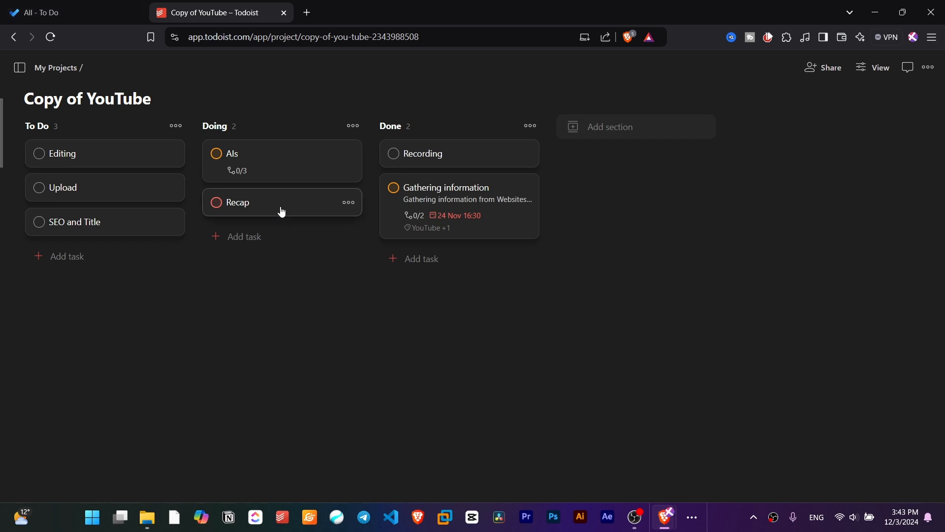
- Switch back to Microsoft To Do, view the Lifestyle list, collapse the Lifestyle group, and open the Home Chores list
{"action": "left_click", "coordinate": [73, 11]}
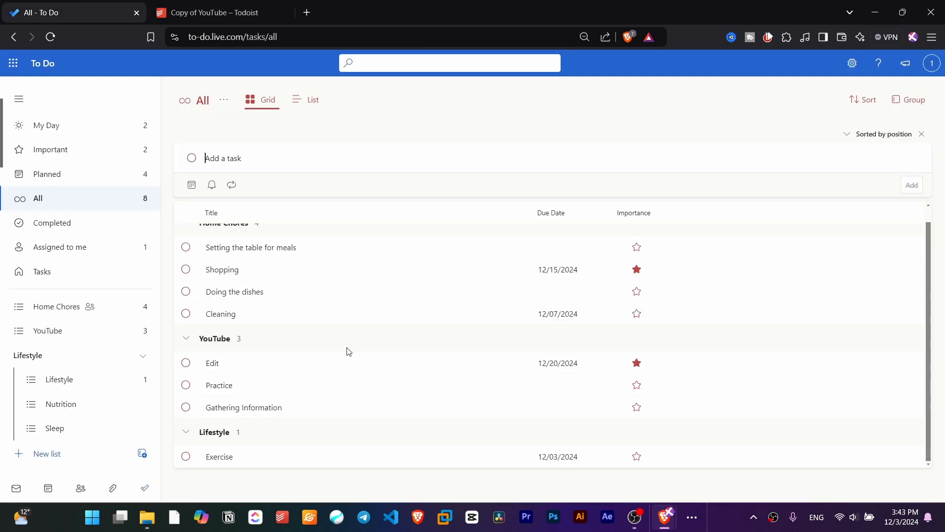
{"action": "left_click", "coordinate": [75, 389]}
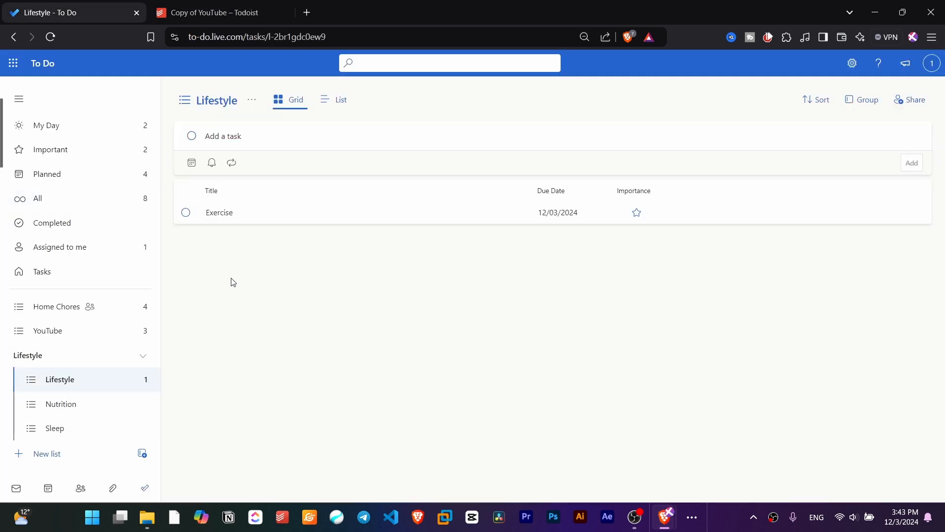
{"action": "left_click", "coordinate": [86, 360]}
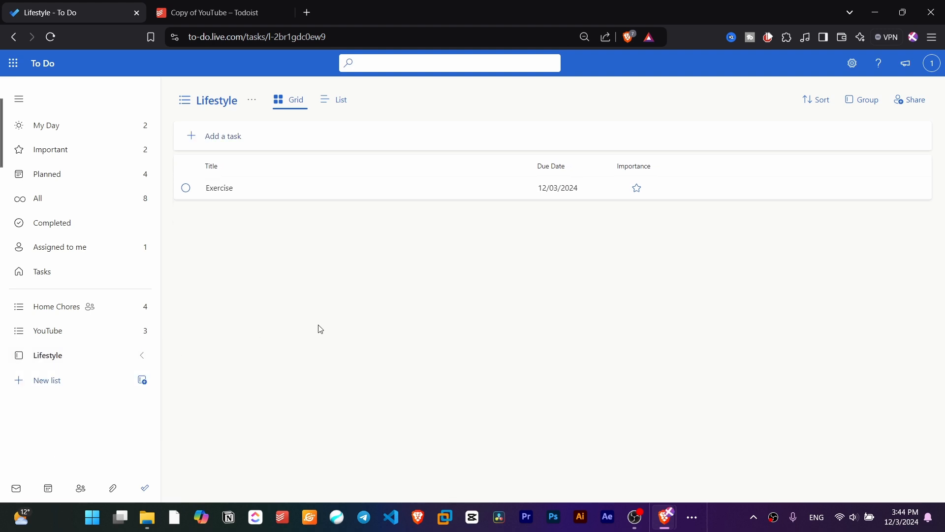
{"action": "left_click", "coordinate": [86, 305]}
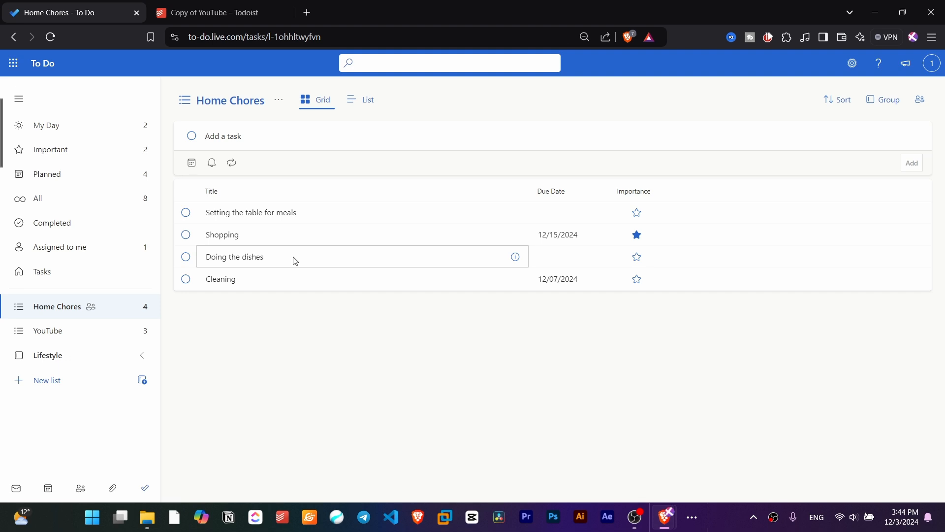
- Compare with Todoist by examining the AIs task's sub-tasks and comment box in Copy of YouTube, and return to Microsoft To Do
{"action": "left_click", "coordinate": [205, 20]}
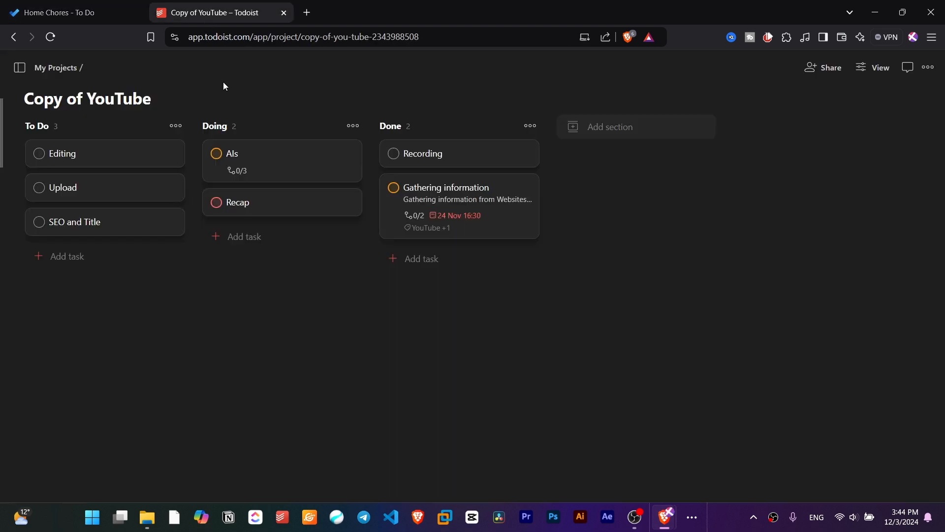
{"action": "left_click", "coordinate": [92, 10]}
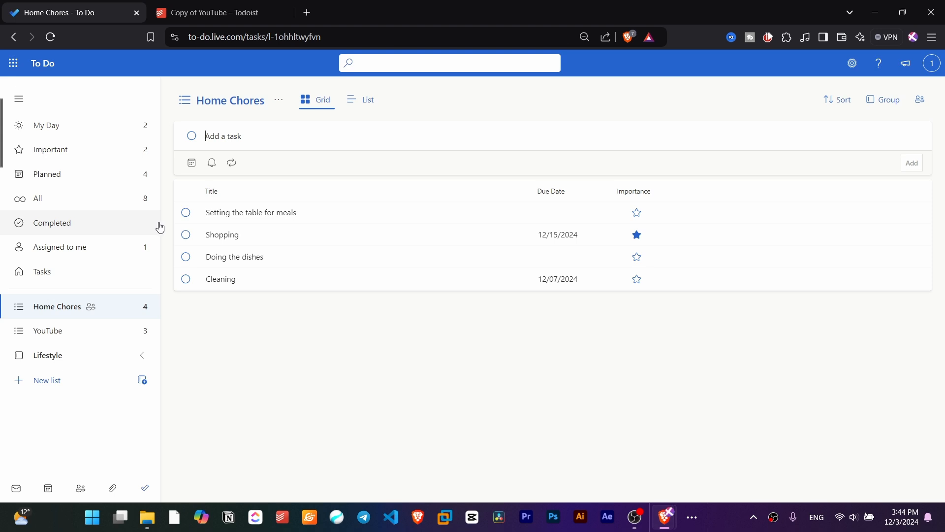
{"action": "left_click", "coordinate": [180, 19]}
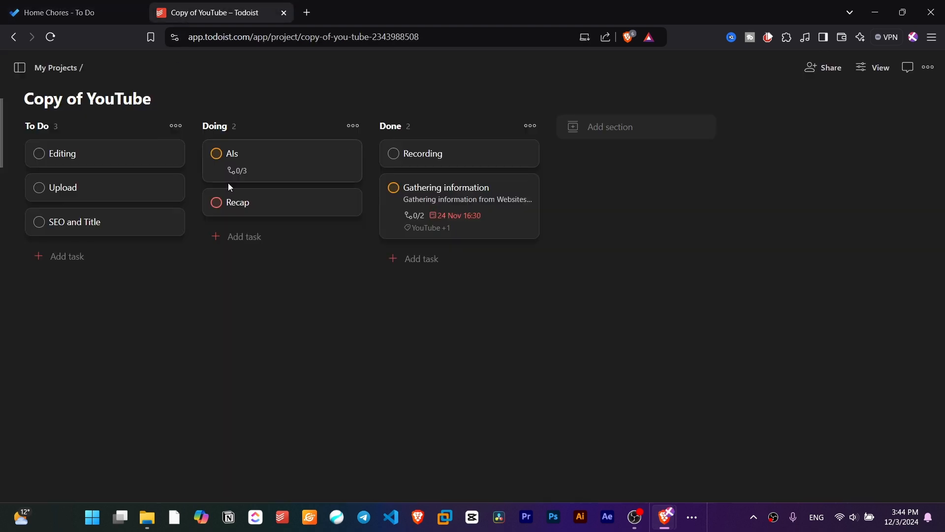
{"action": "left_click", "coordinate": [257, 158]}
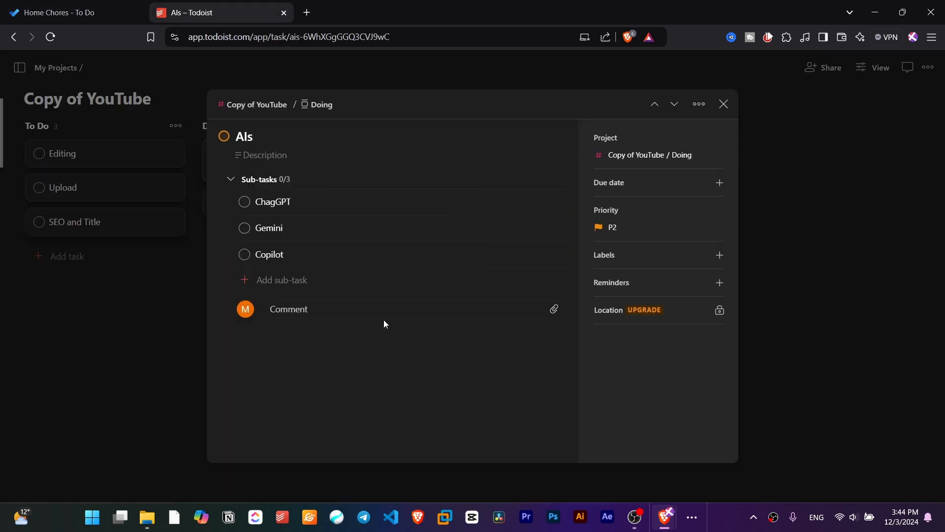
{"action": "left_click", "coordinate": [340, 314]}
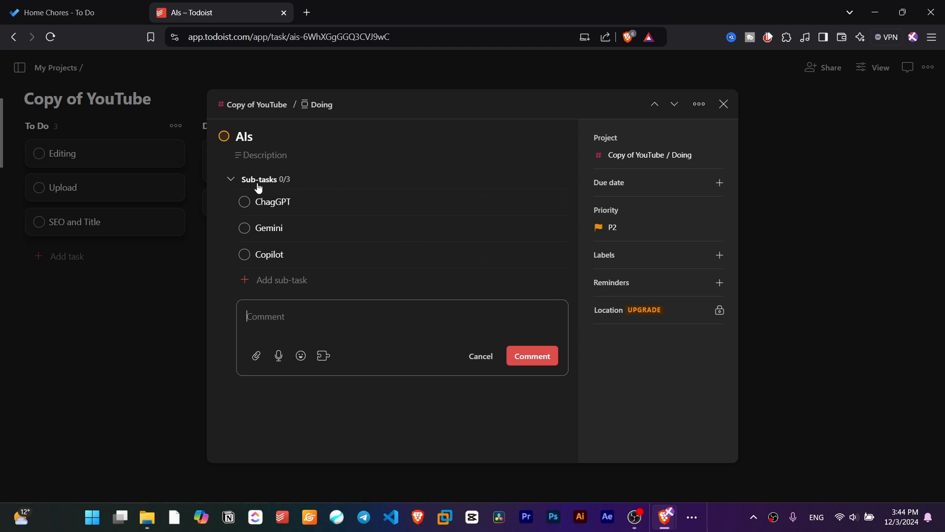
{"action": "left_click", "coordinate": [732, 105]}
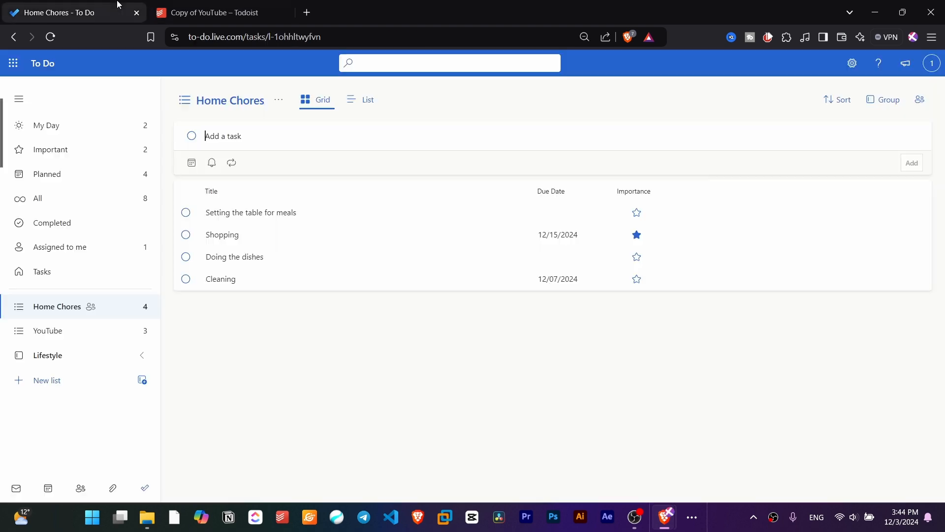
{"action": "left_click", "coordinate": [145, 6]}
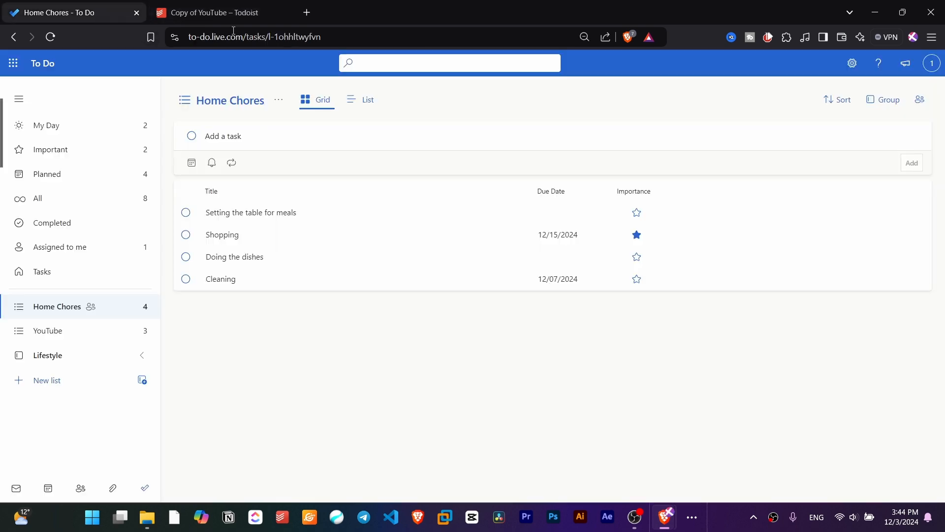